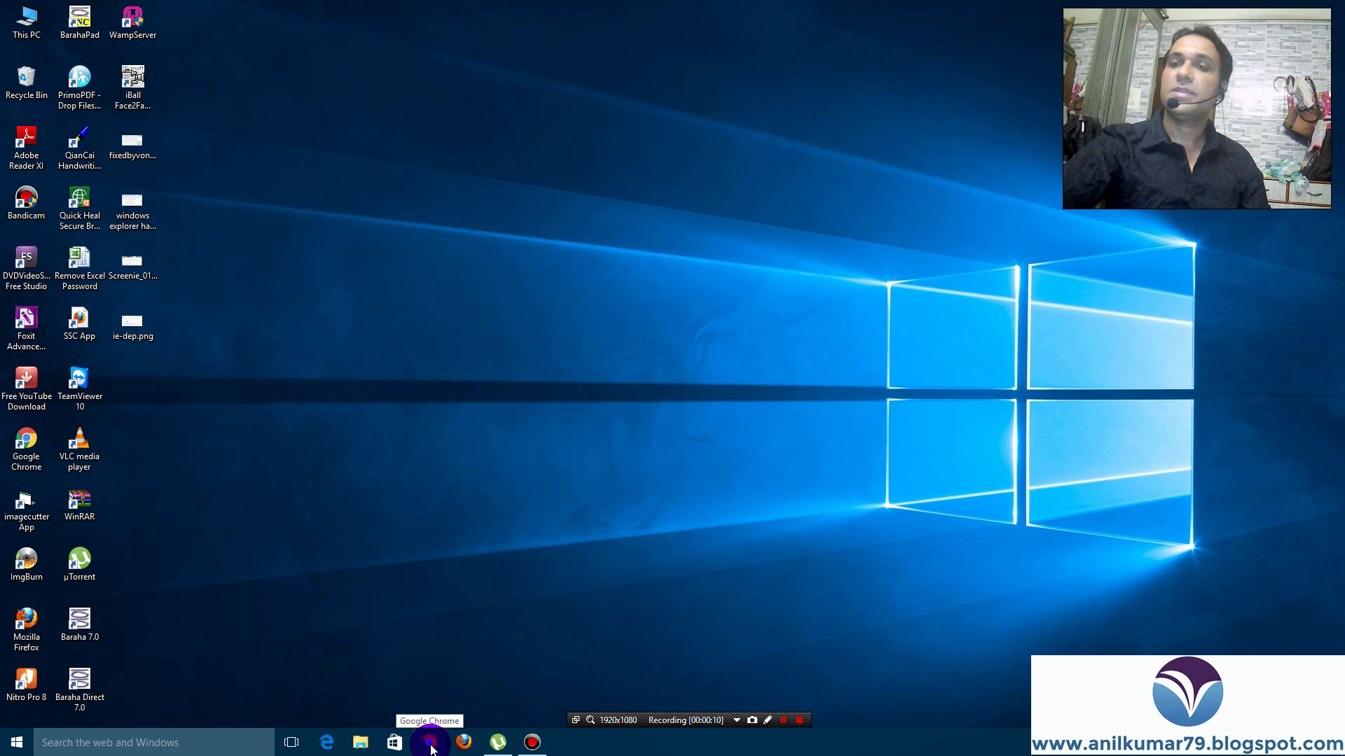
Launch Chrome, go to Google and search for the blog address beginning 'ww.anil'
click(430, 742)
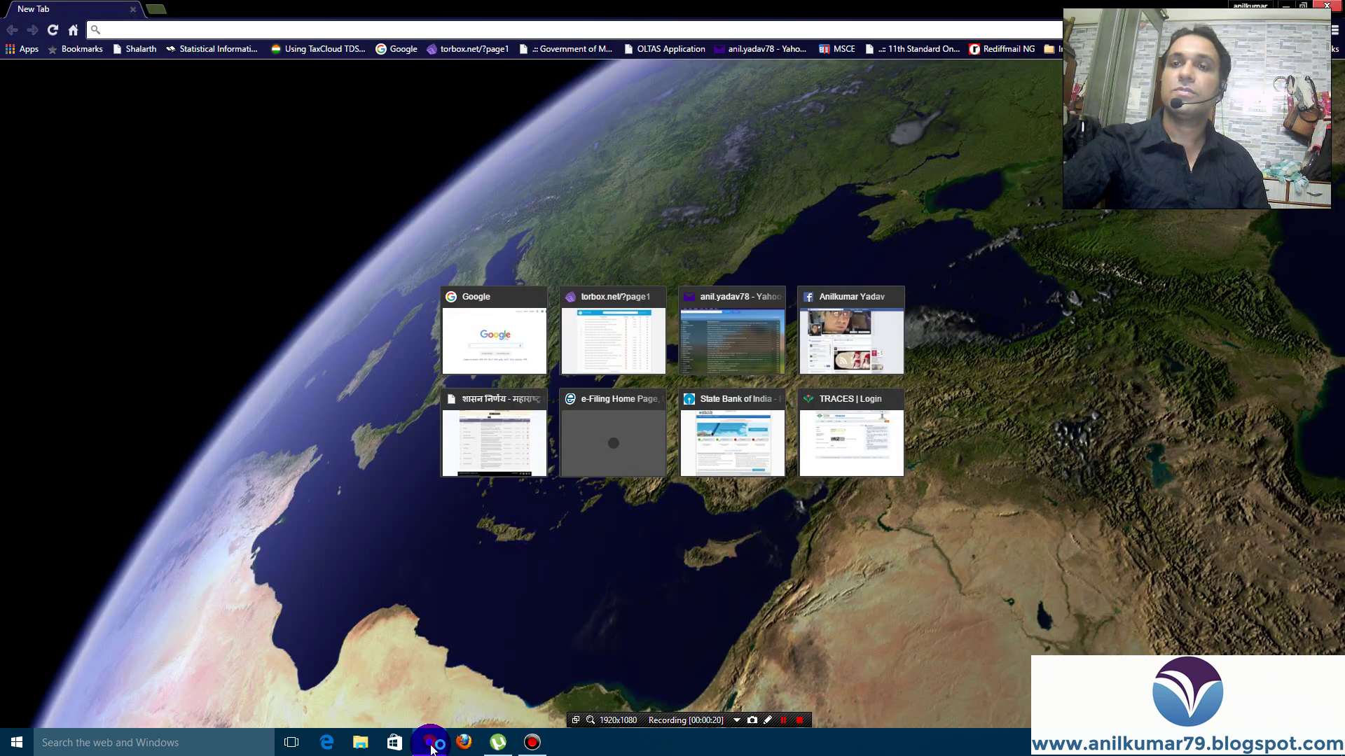
click(398, 49)
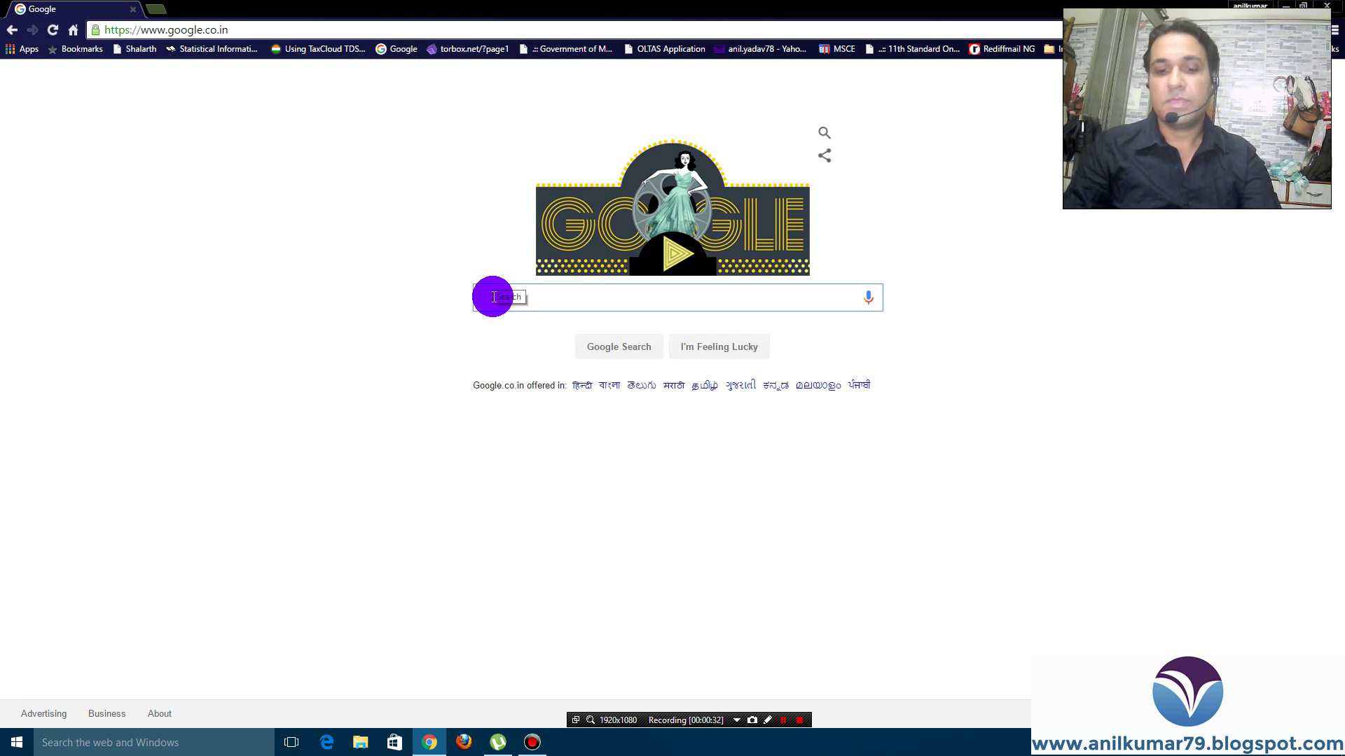
text(www)
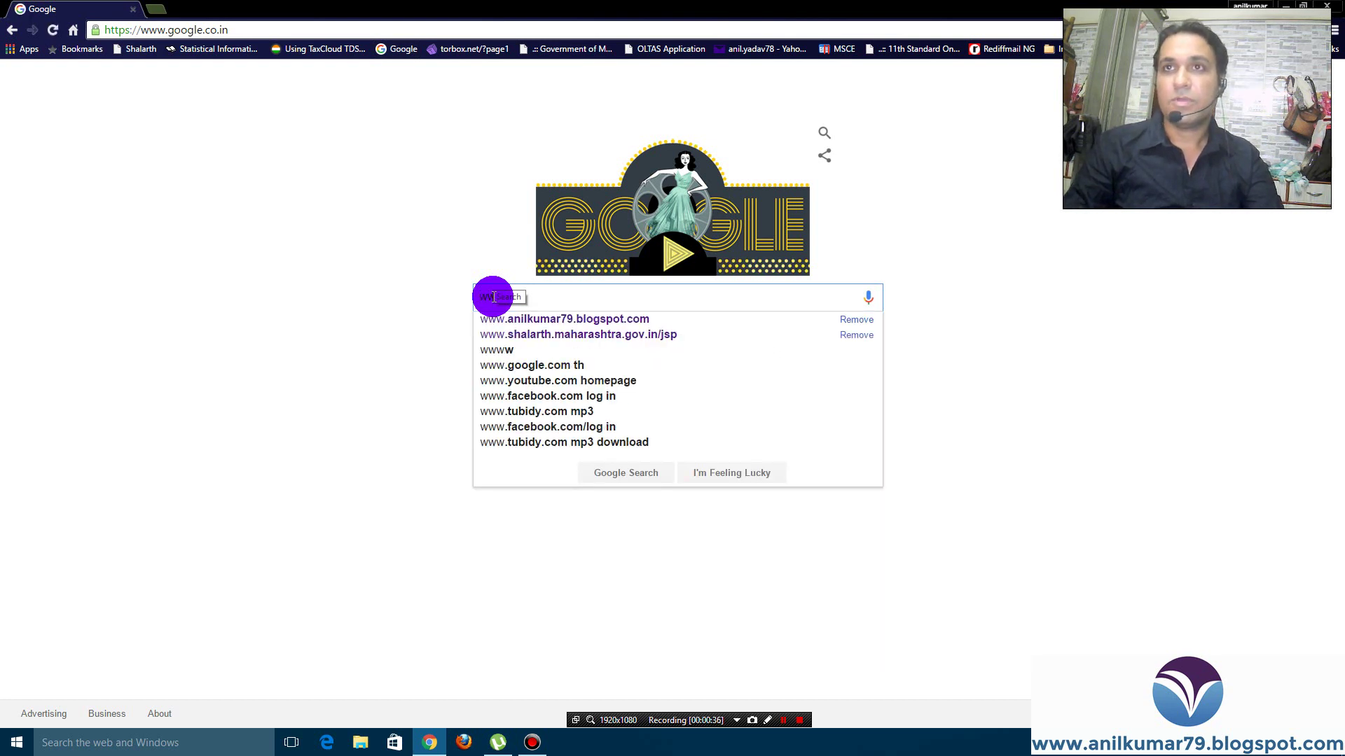
text(.anil)
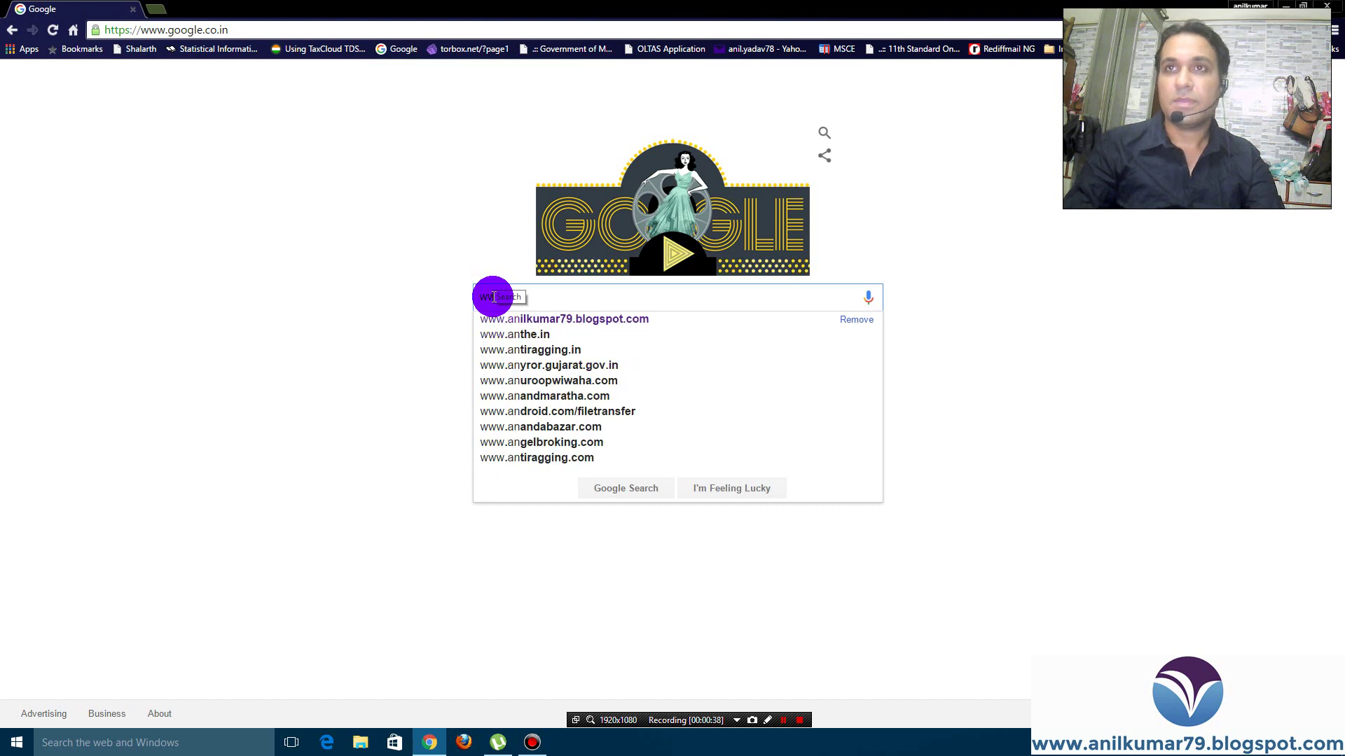
click(578, 320)
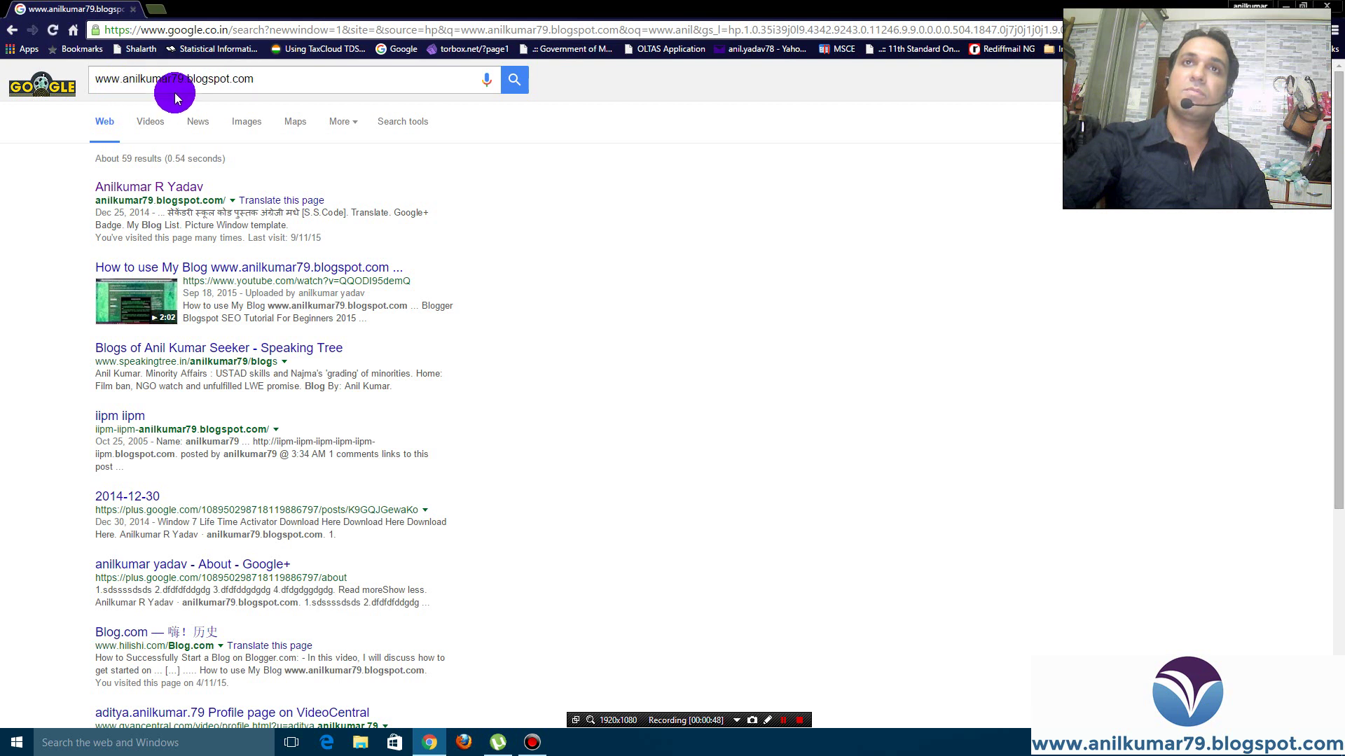
Open the anilkumar79.blogspot.in blog from the top result and reveal the Income Tax submenu
click(154, 187)
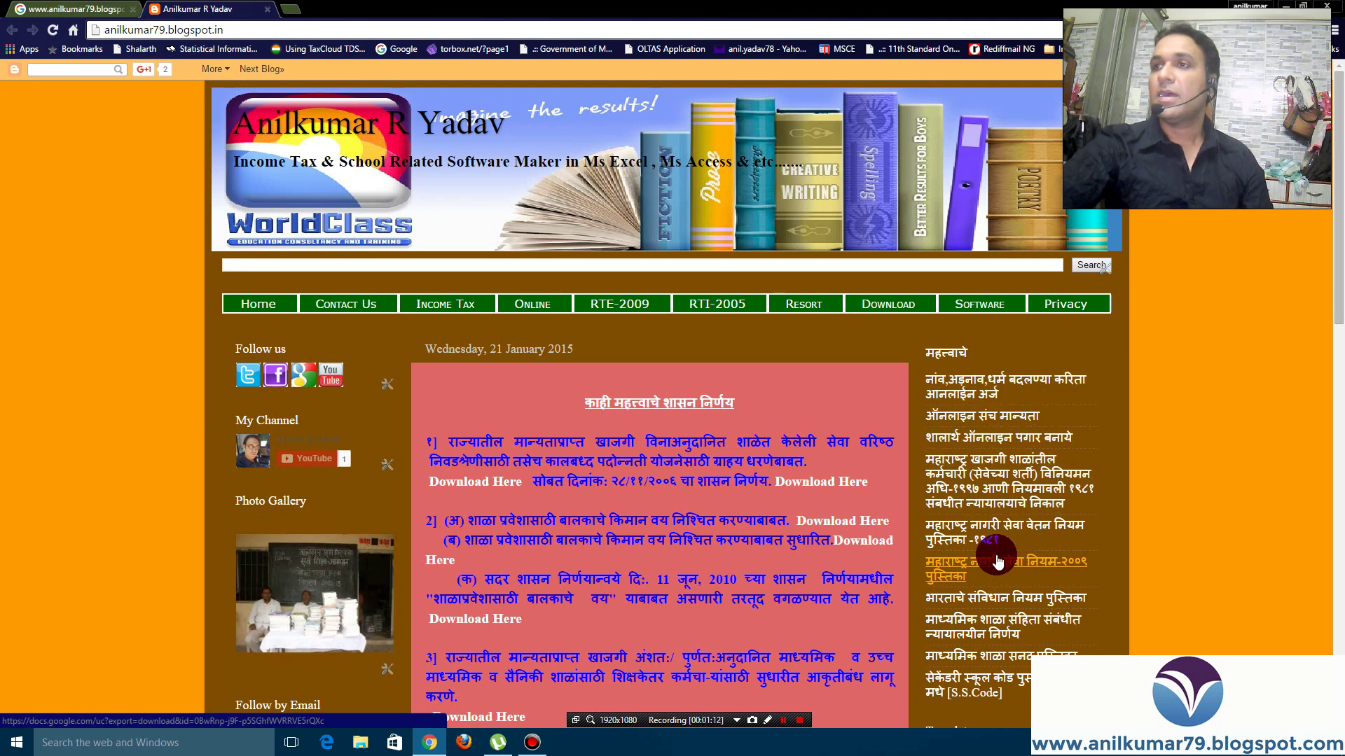
scroll(996, 556, down, 1)
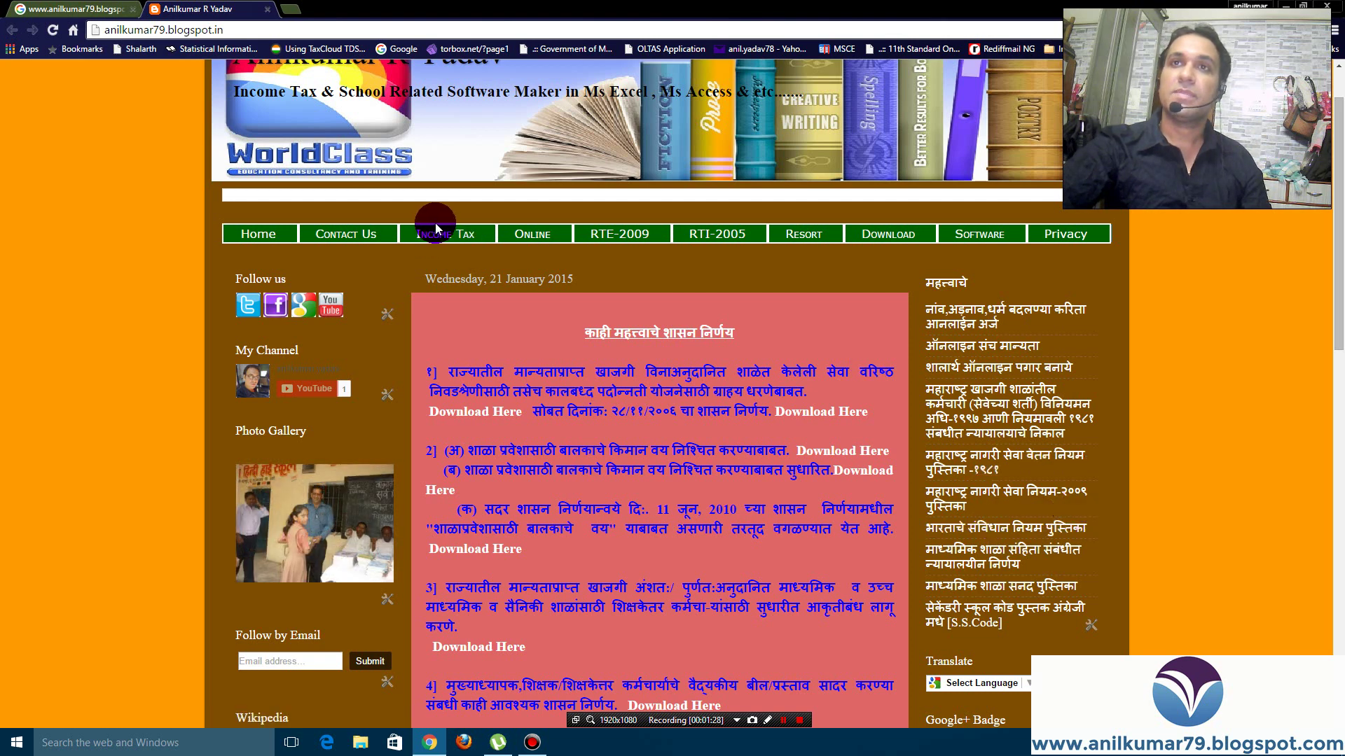
mouse_move(444, 234)
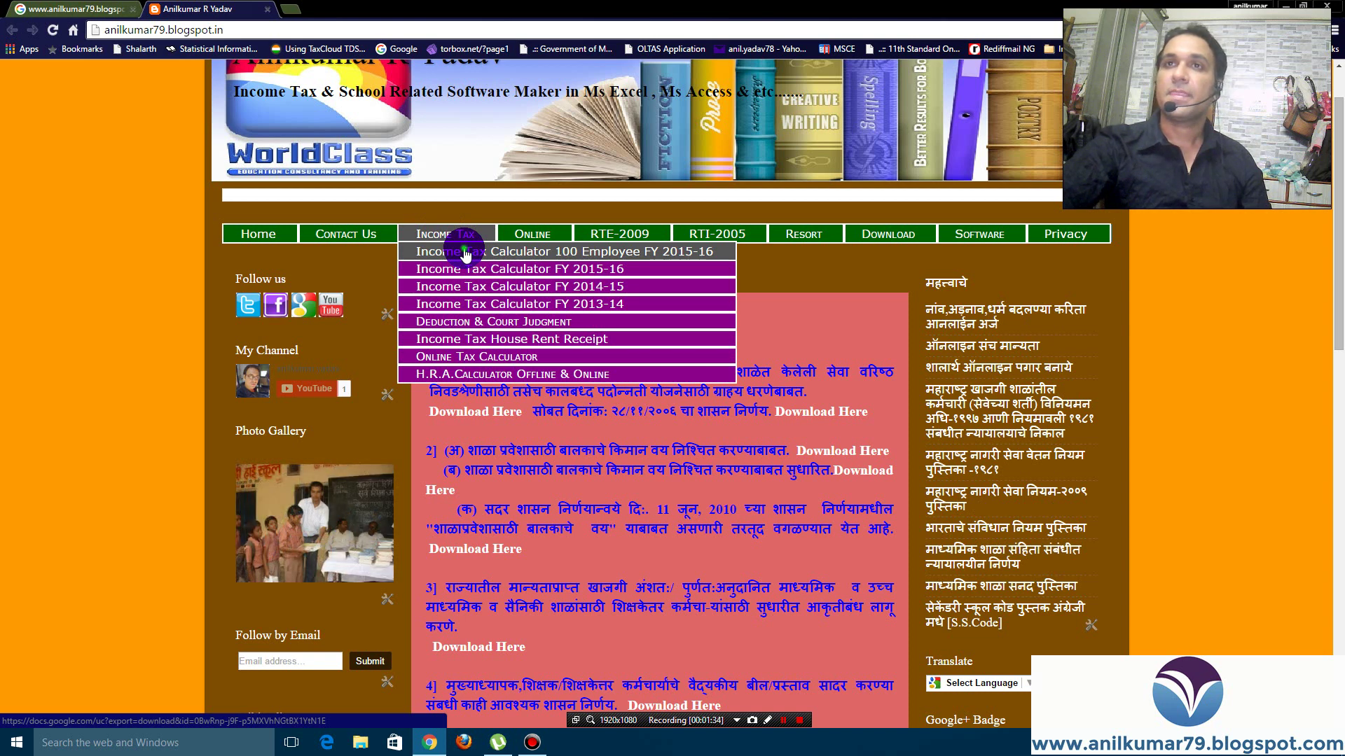
Download Income Tax Calculator 100 Employee FY 2015-16 and open the xlsx from the download bar
click(466, 254)
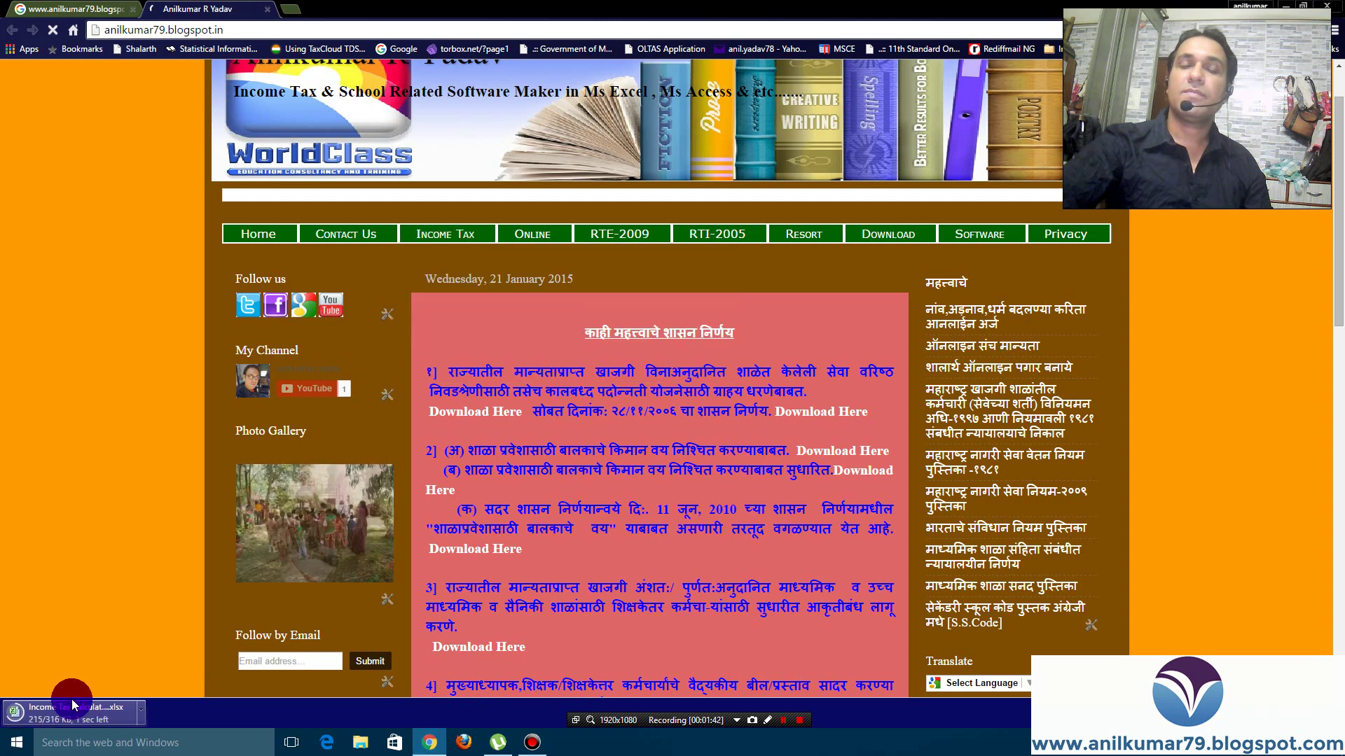
click(44, 722)
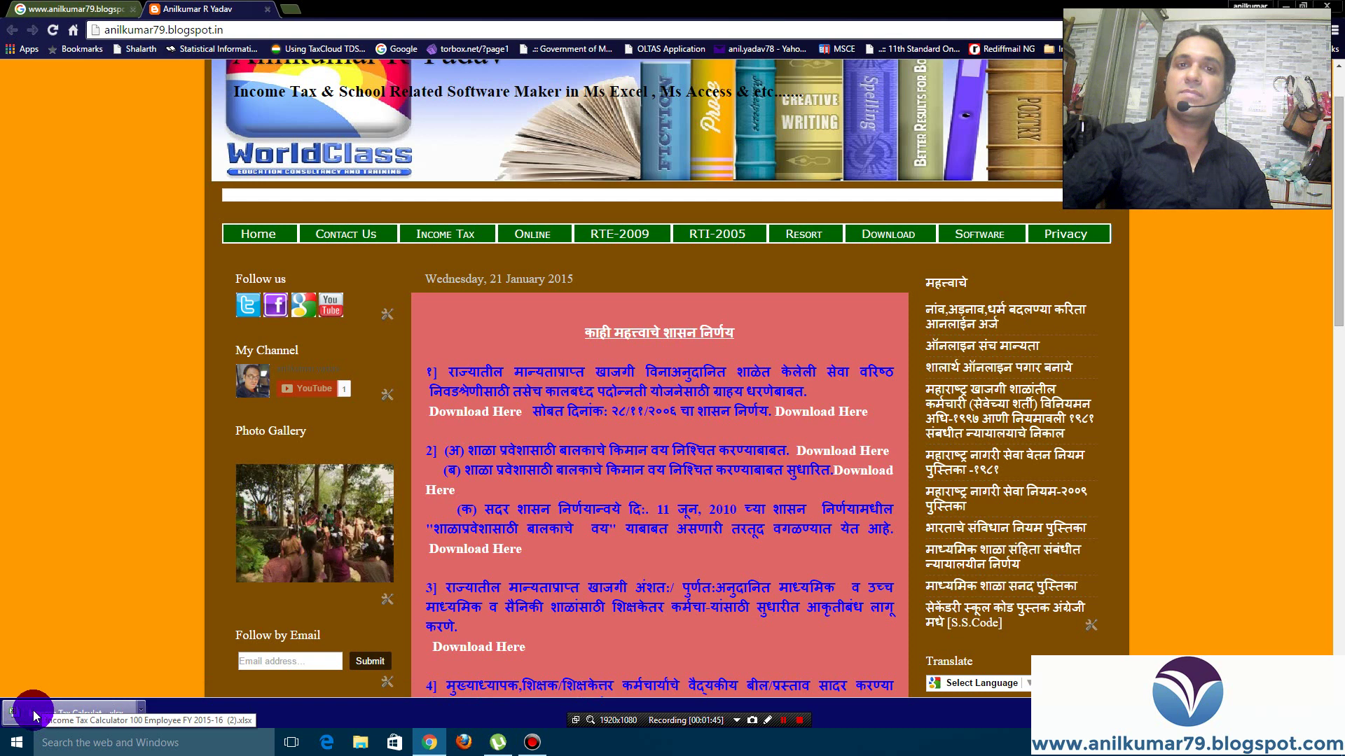
click(35, 718)
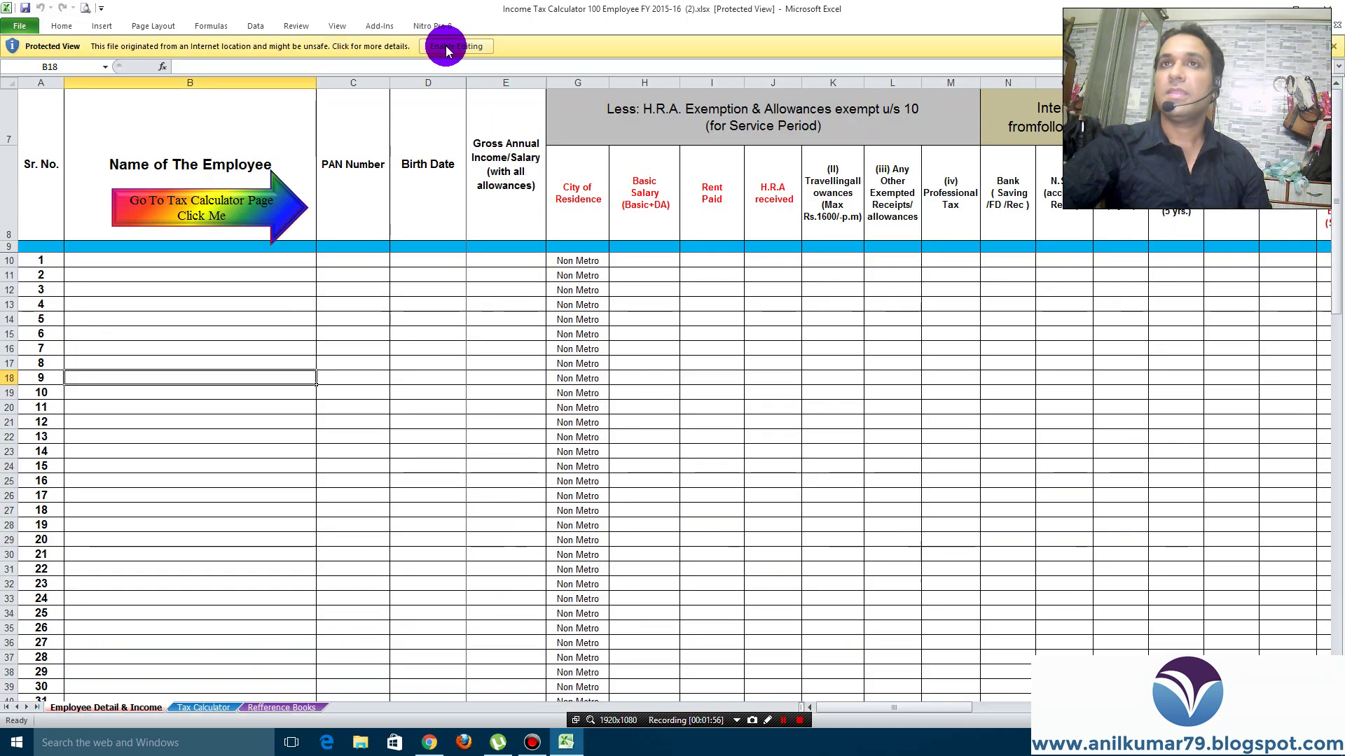
Enable editing and enter the first employee's full name in cell B10
click(446, 49)
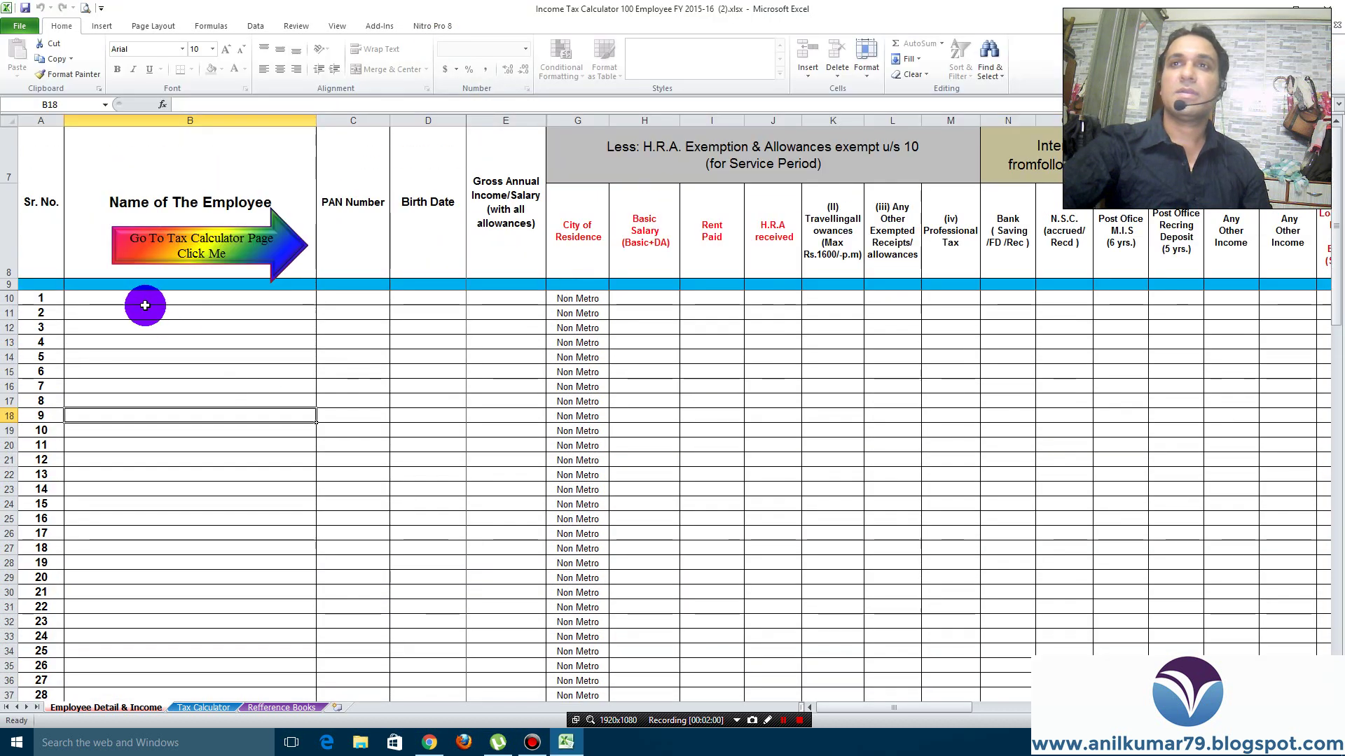
drag(882, 711, 854, 604)
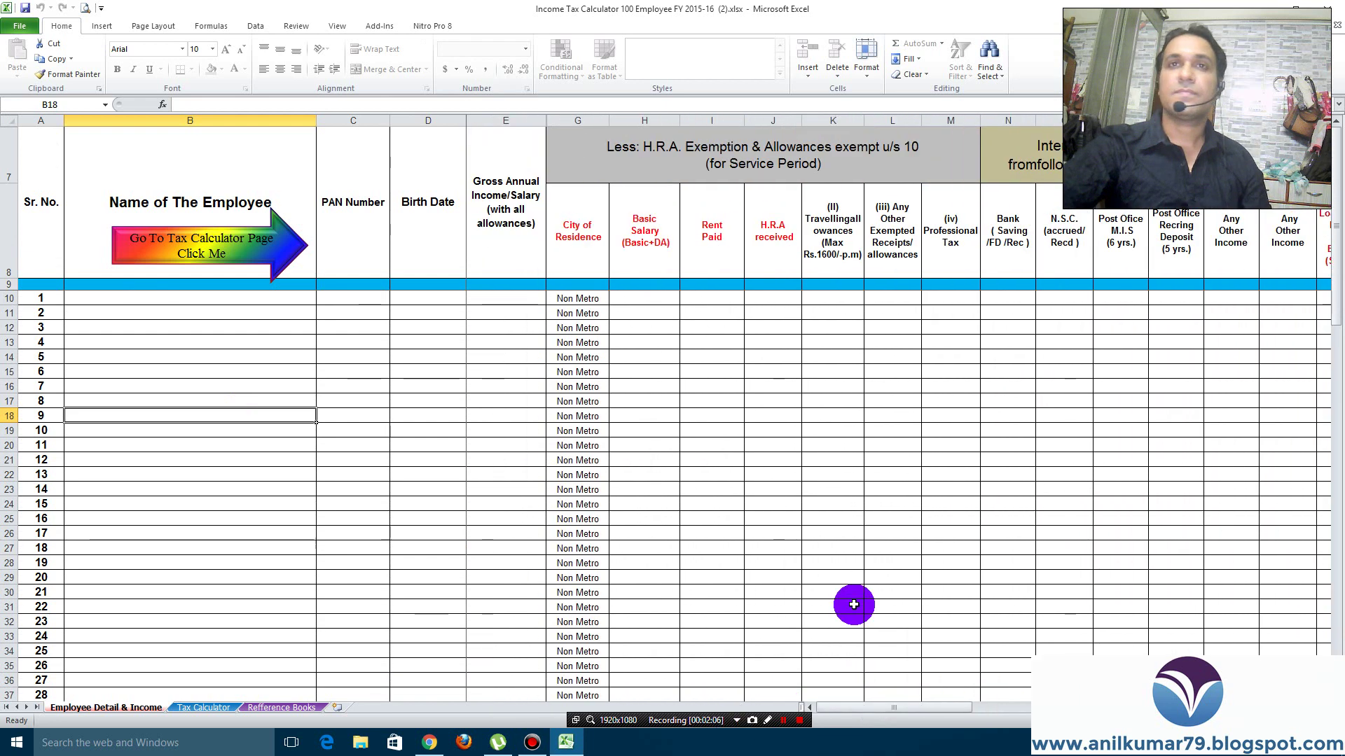
click(161, 298)
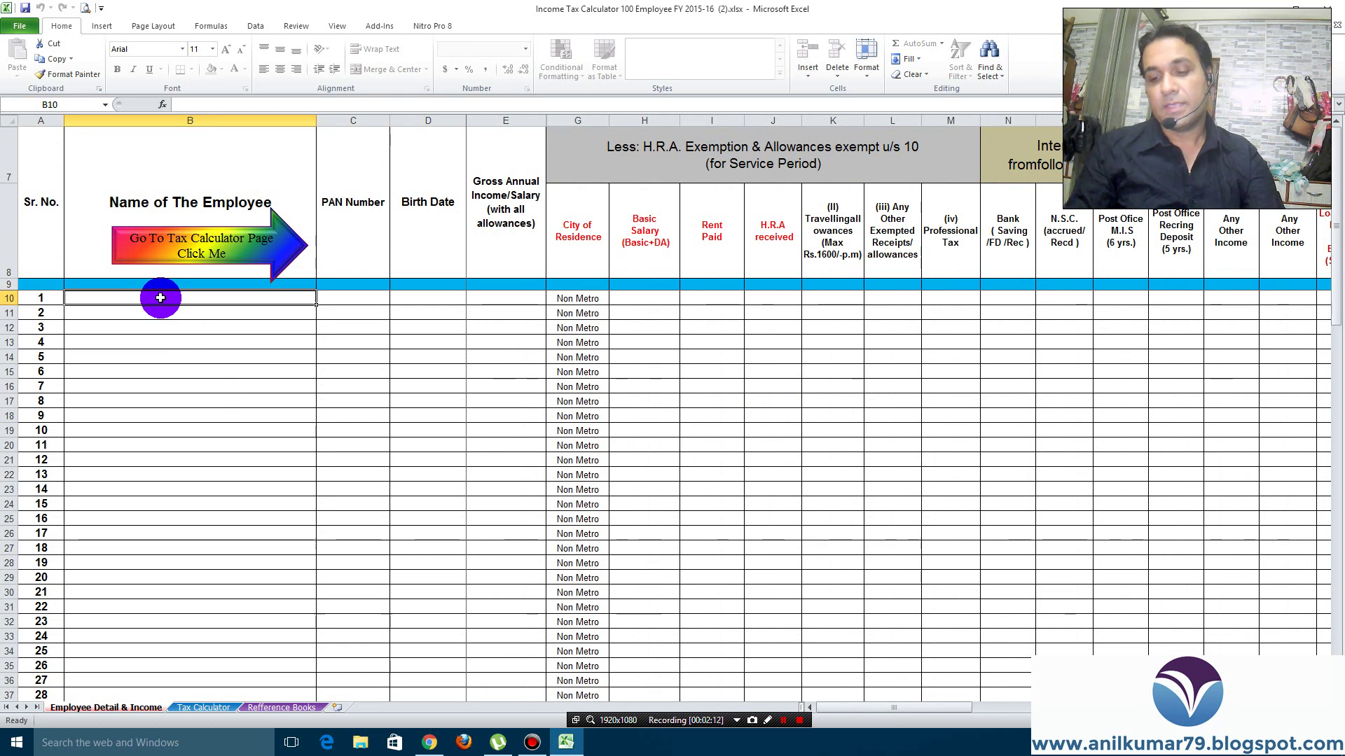
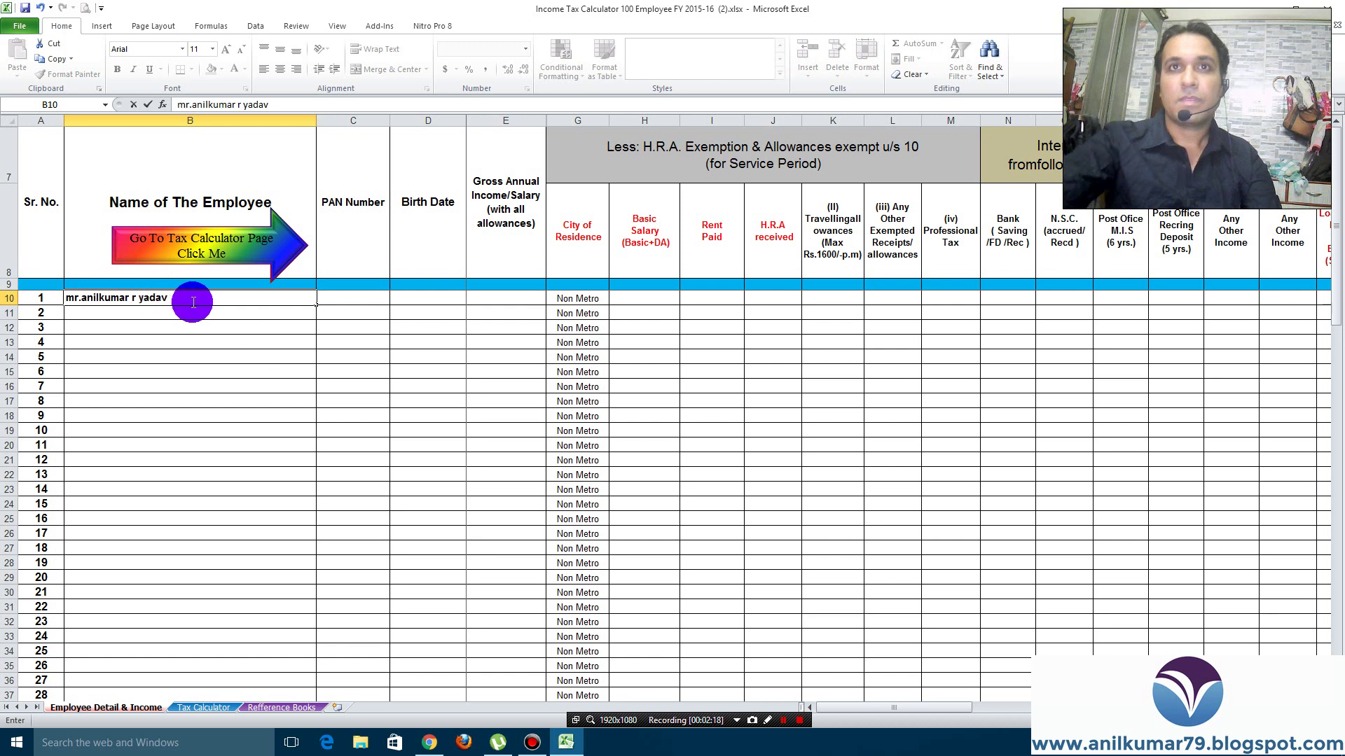
click(341, 298)
text(asaada)
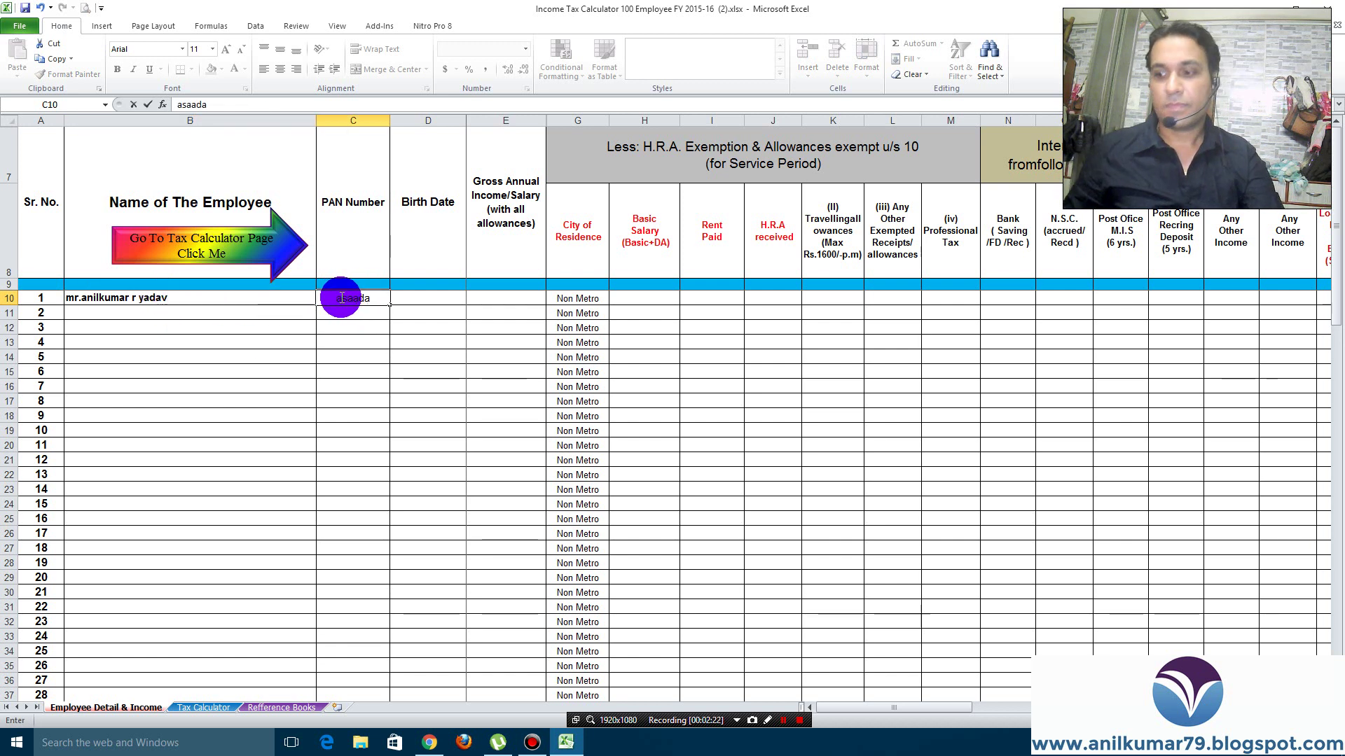
text(44545)
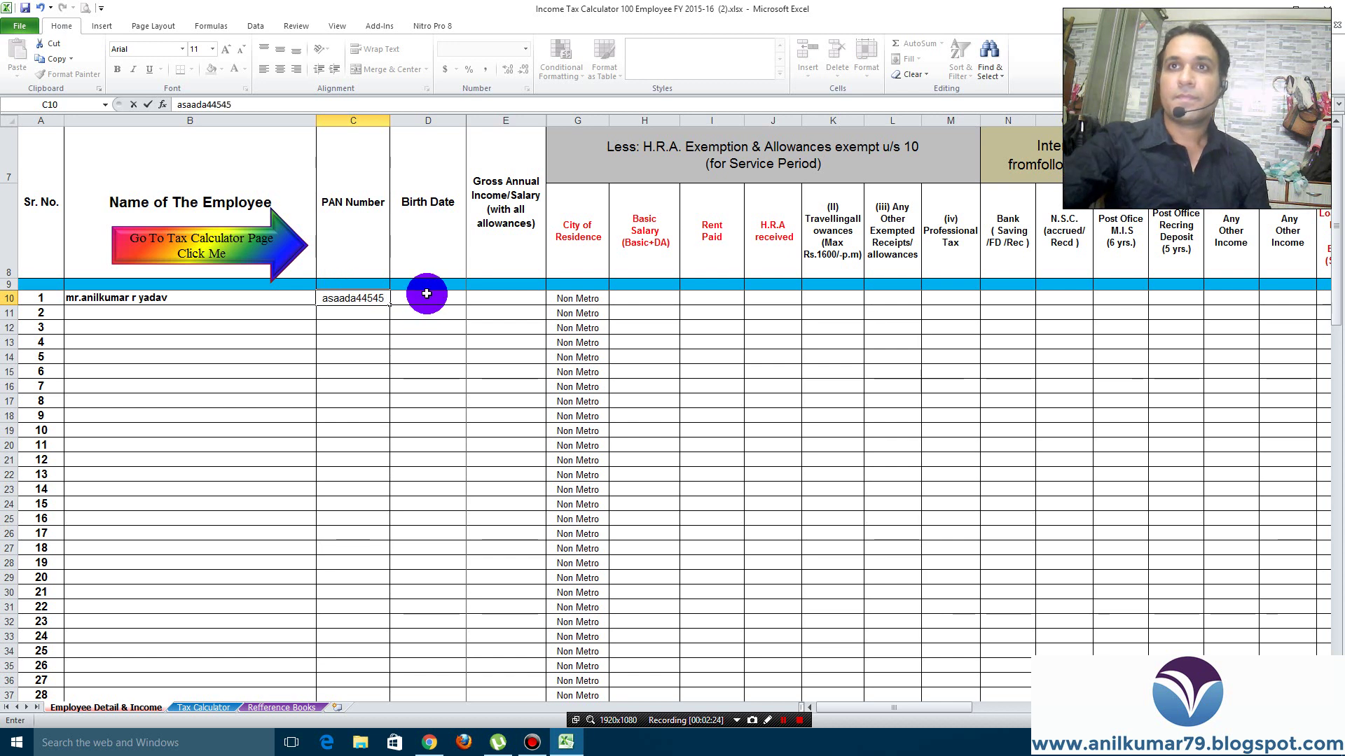
click(426, 294)
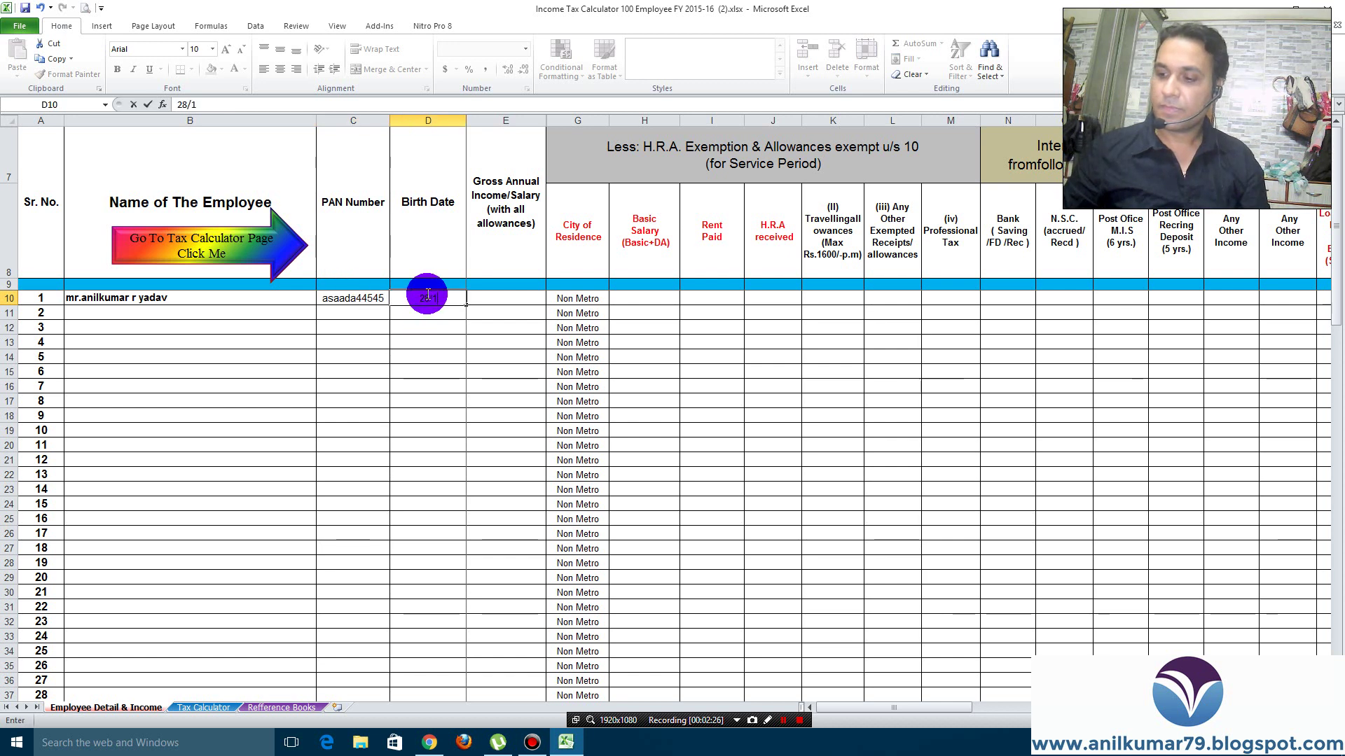
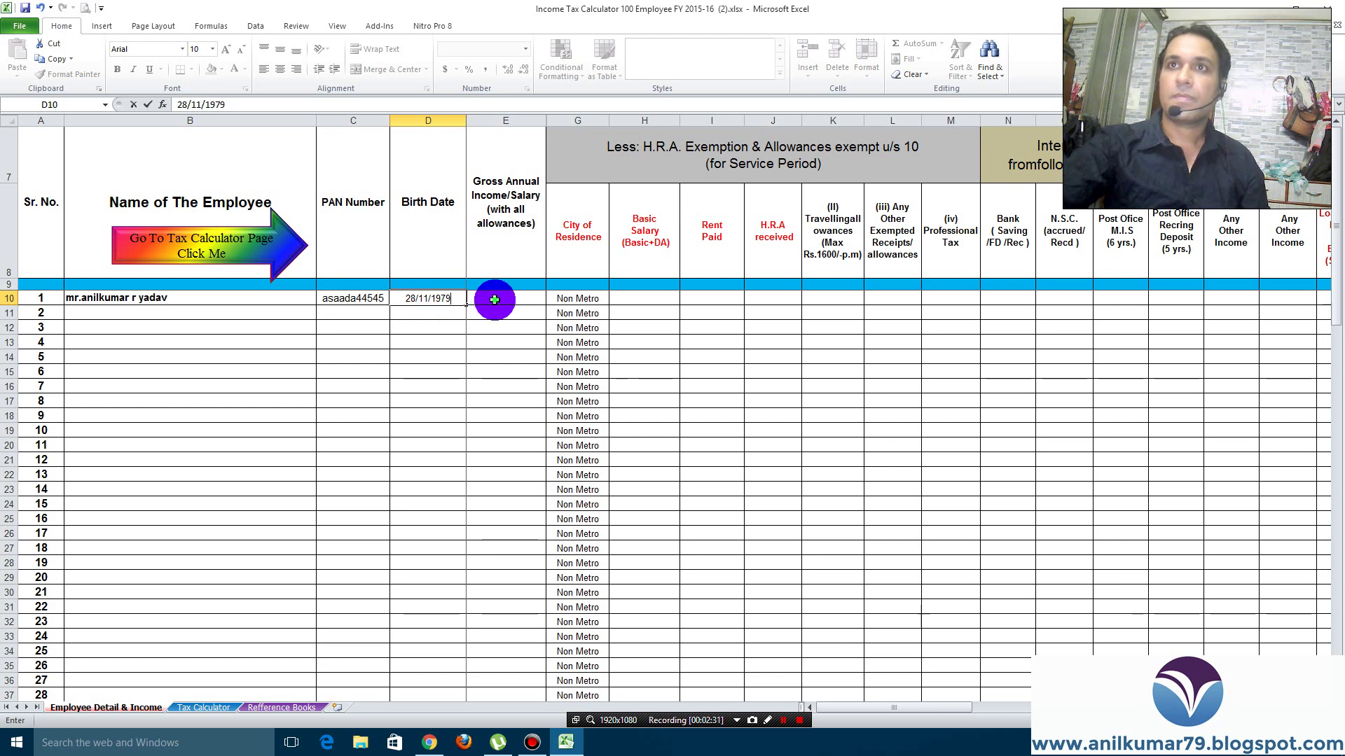
click(495, 300)
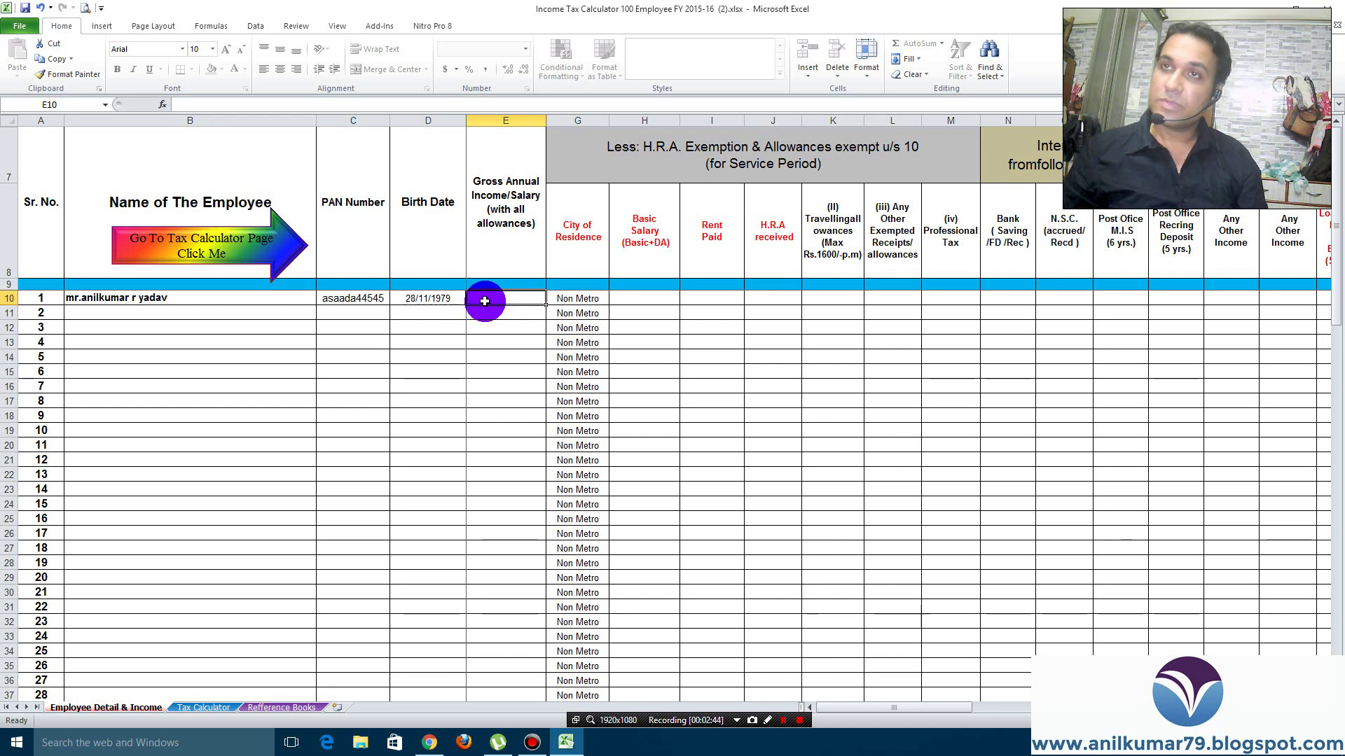
text(500000)
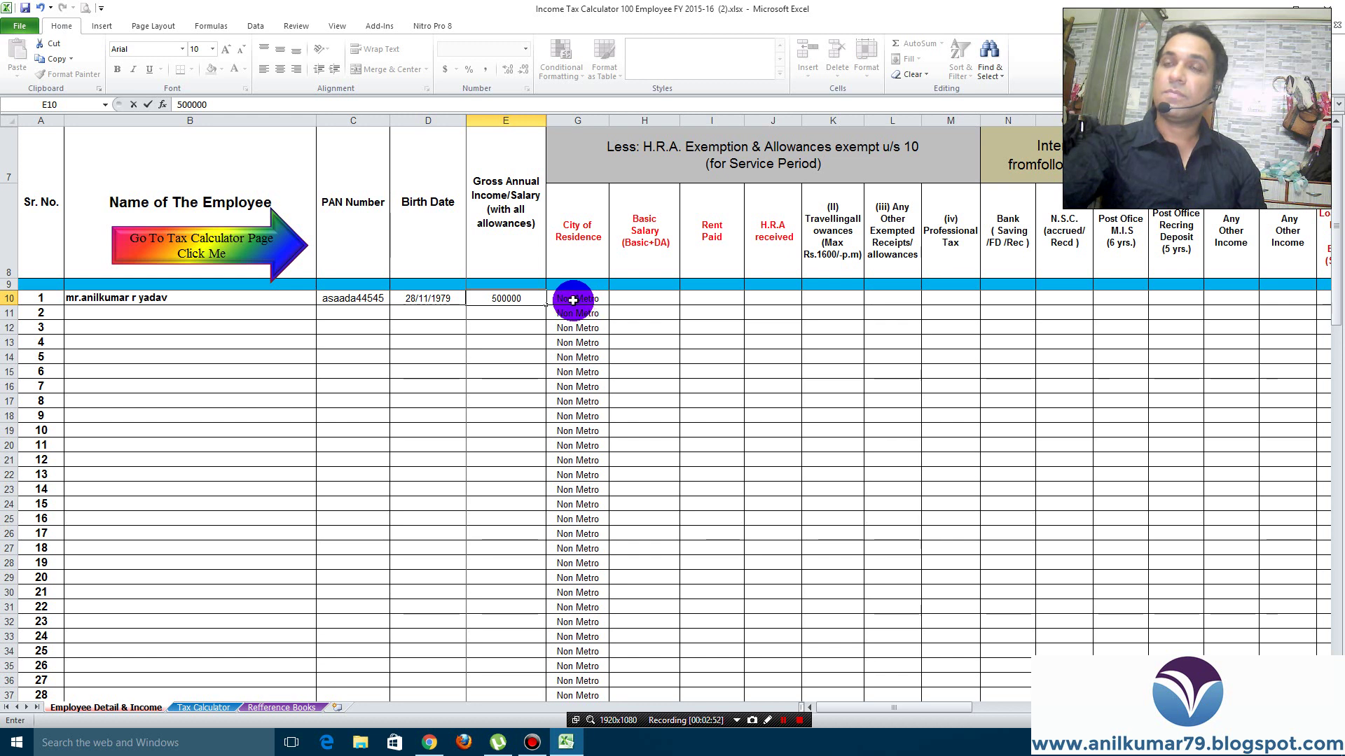
click(573, 300)
click(615, 299)
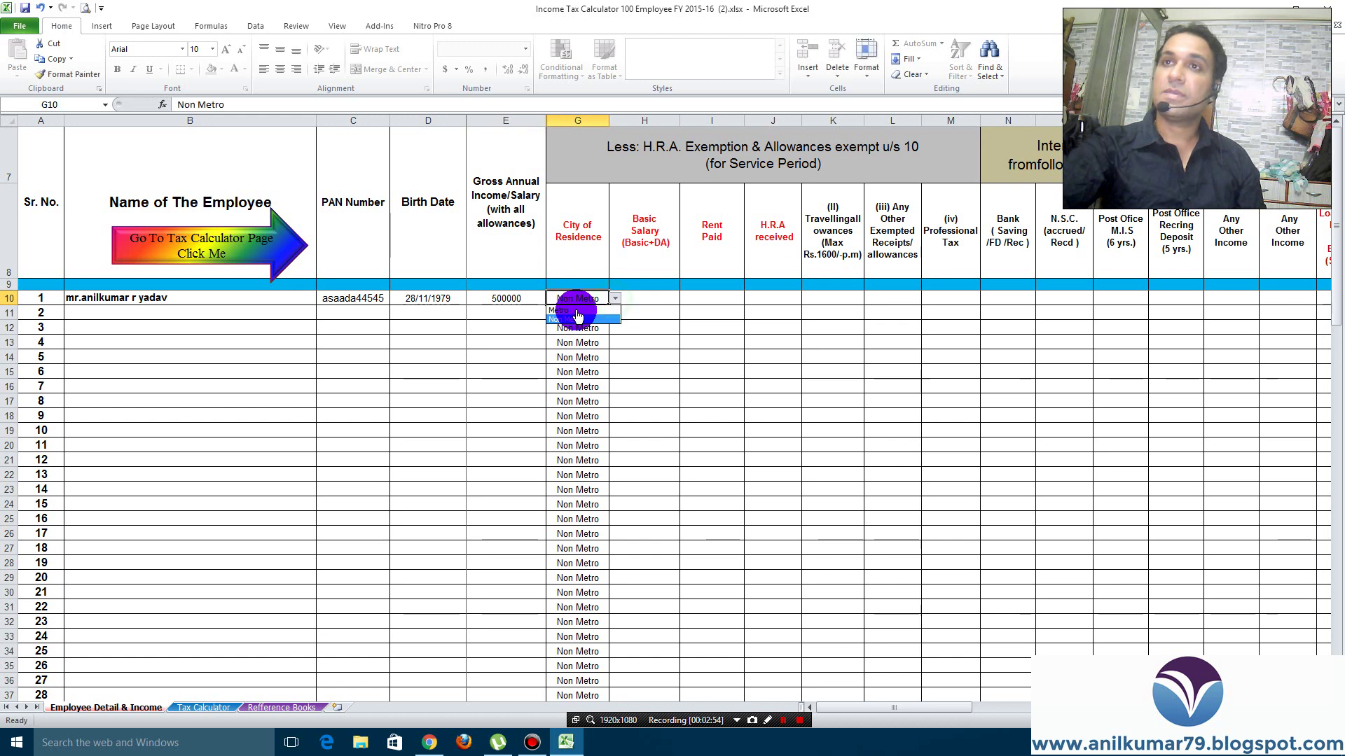
click(573, 310)
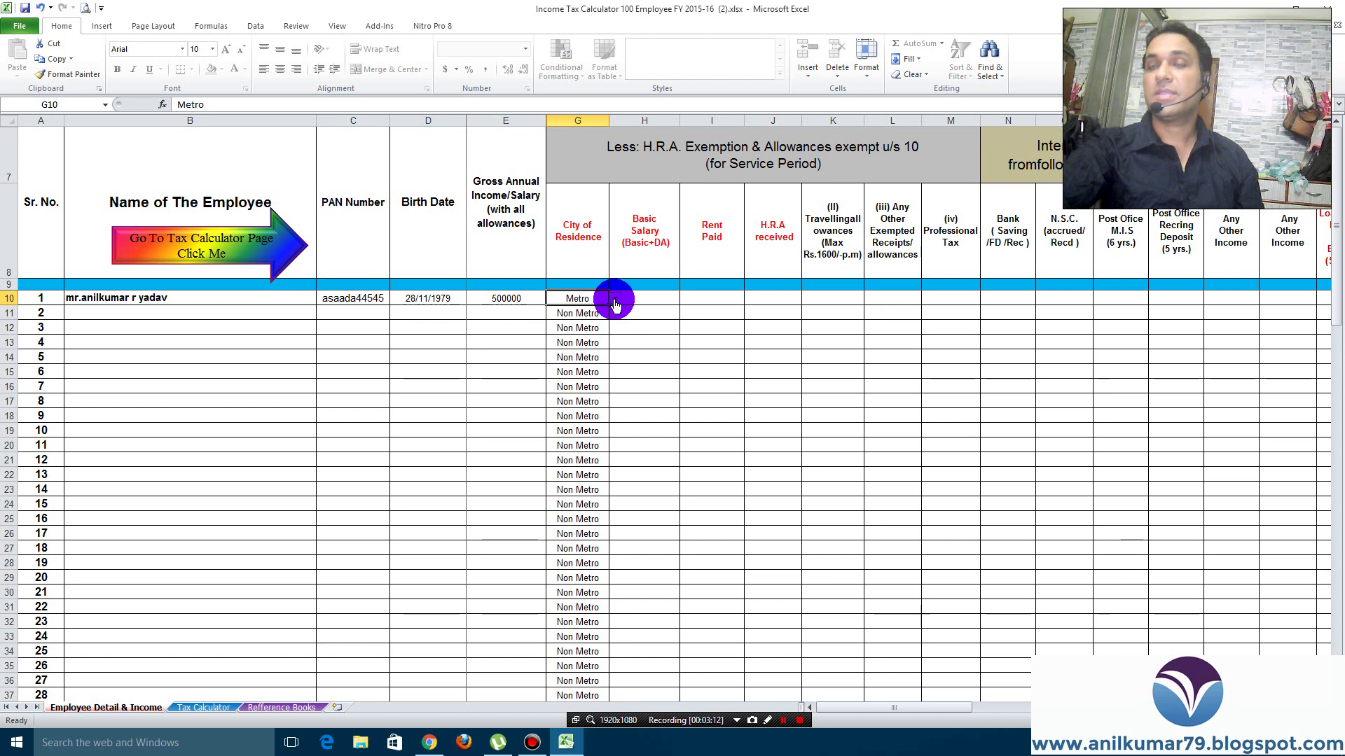
click(614, 300)
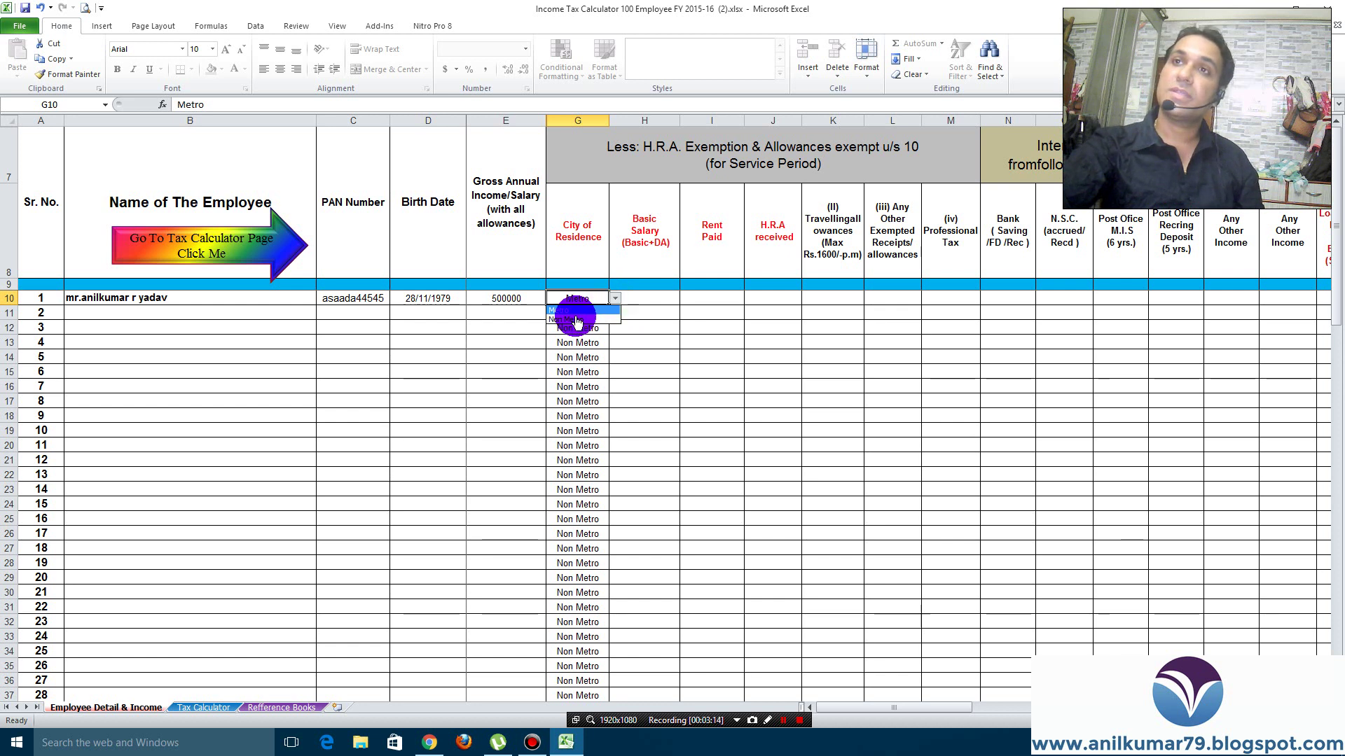
click(571, 319)
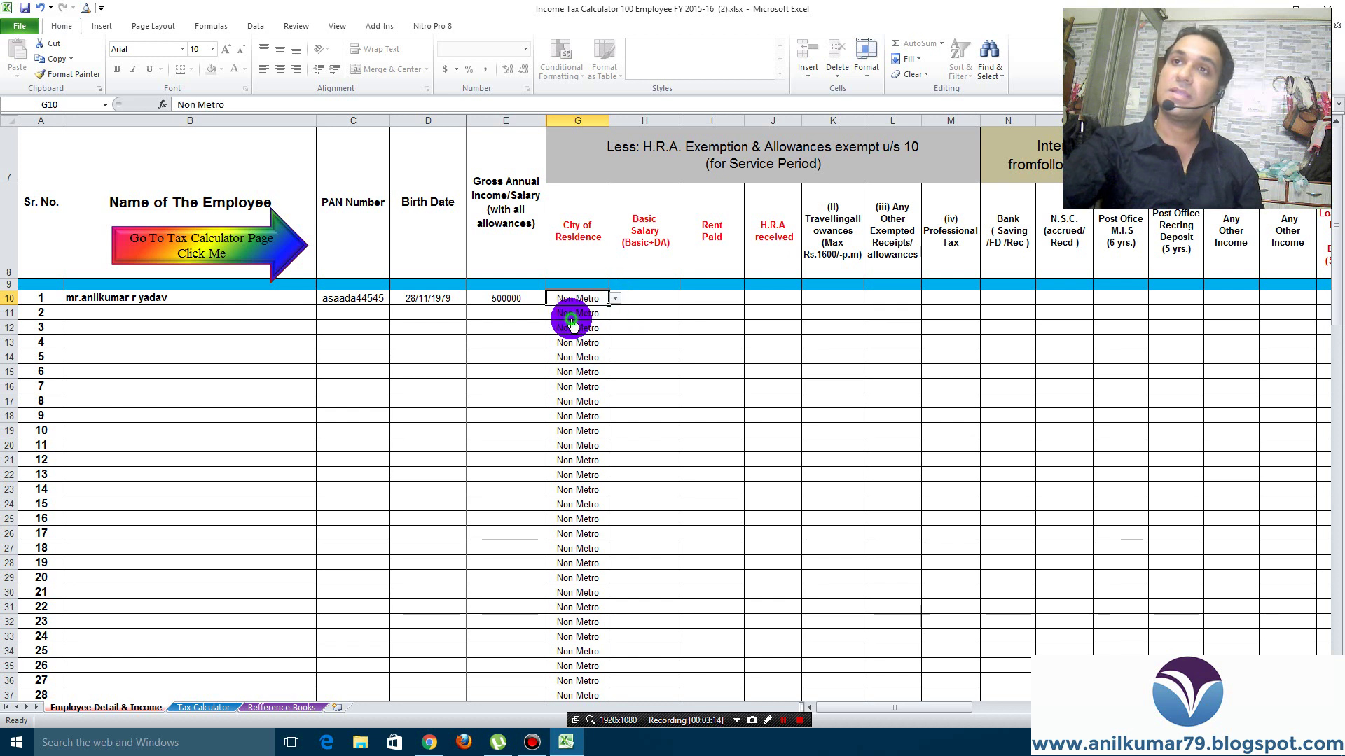
click(646, 300)
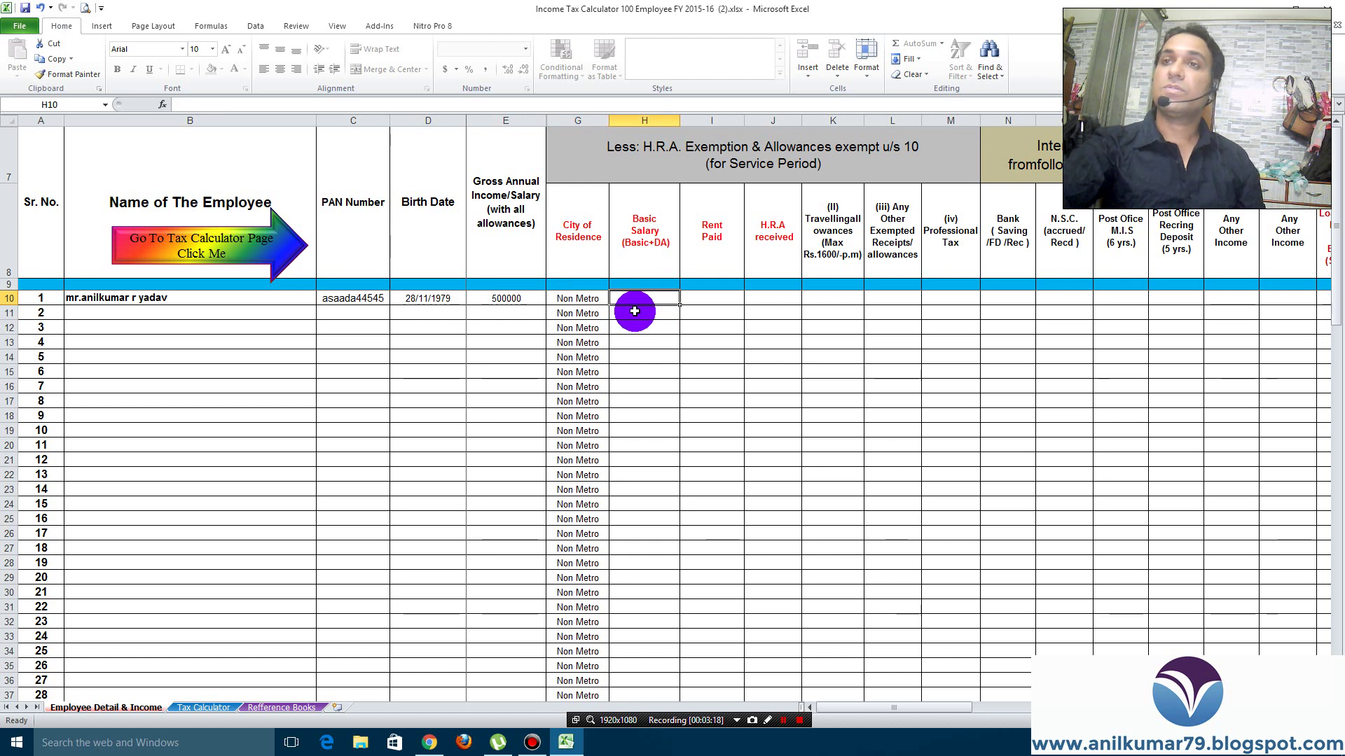
drag(634, 233, 771, 299)
click(635, 299)
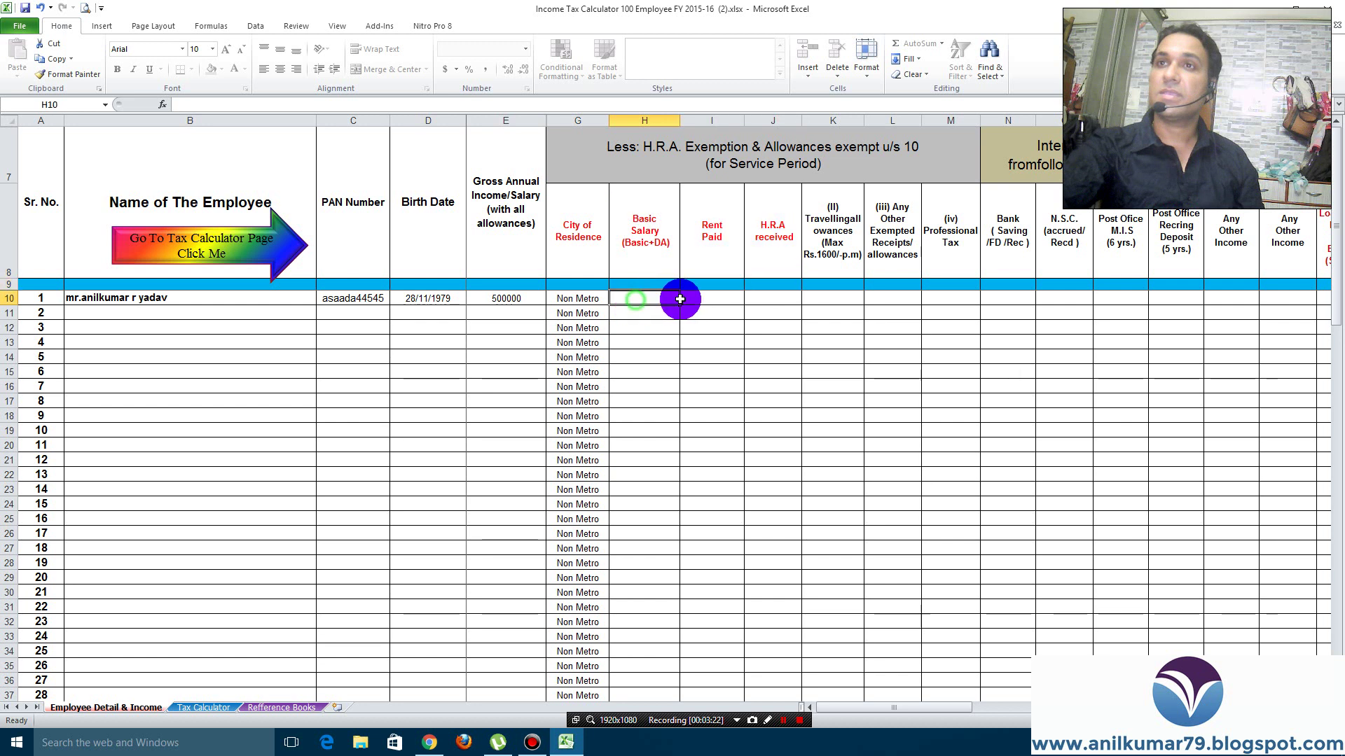
drag(680, 299, 774, 297)
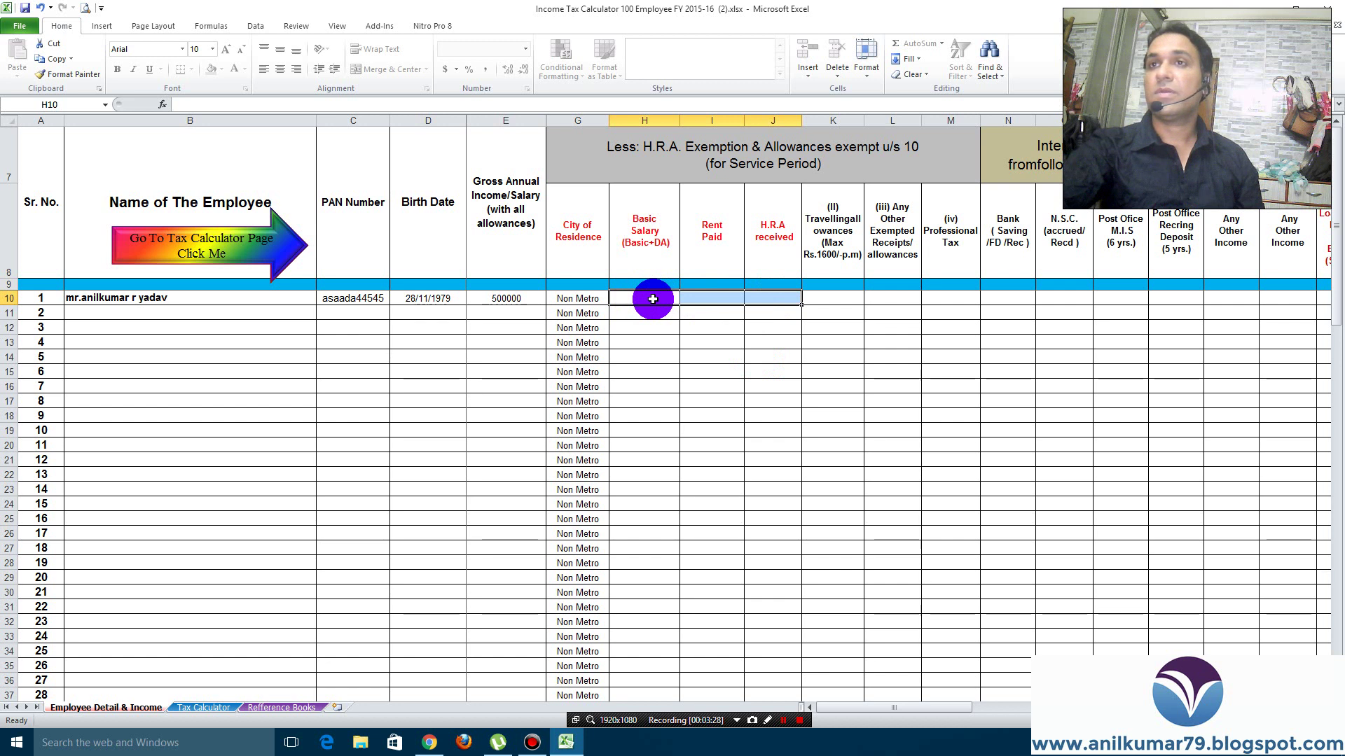
Enter 0 in H10–J10, 9600 travelling allowance in K10, 0 in L10 and 2500 professional tax in M10
click(652, 299)
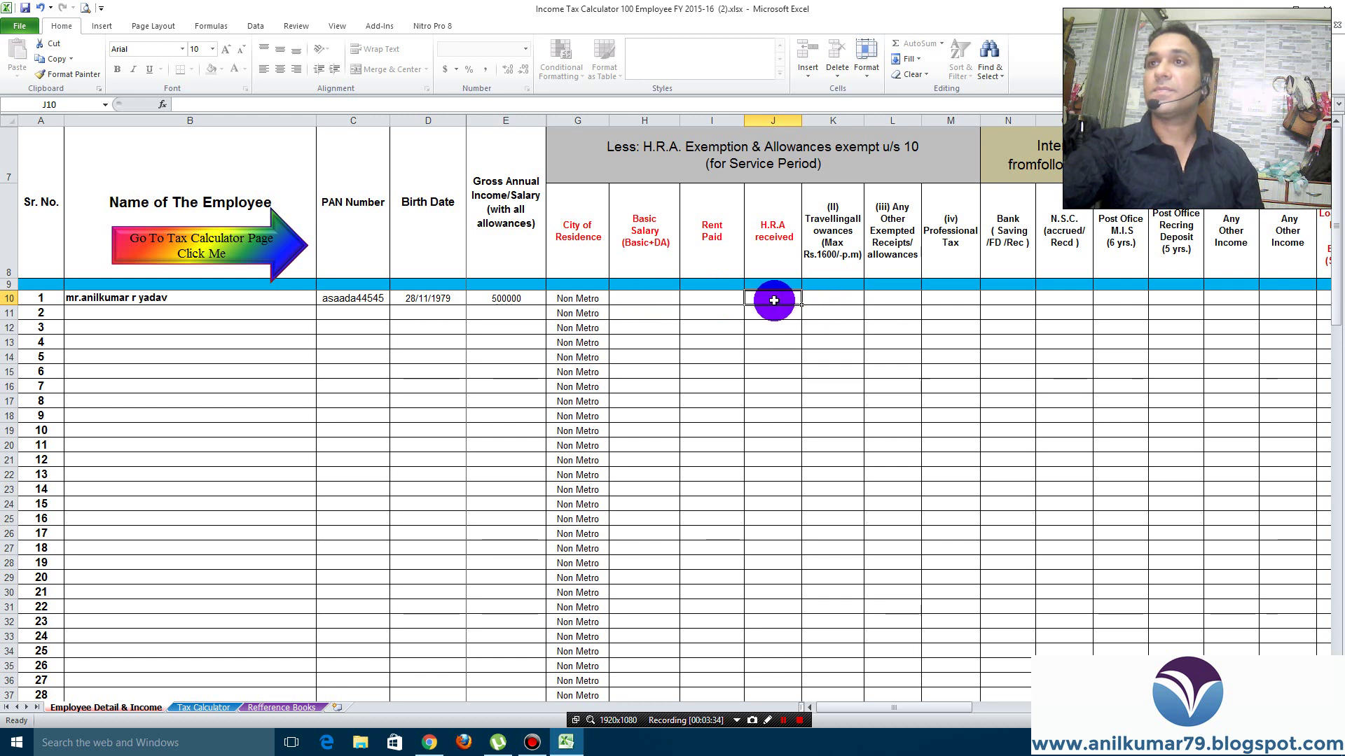
click(654, 302)
text(0)
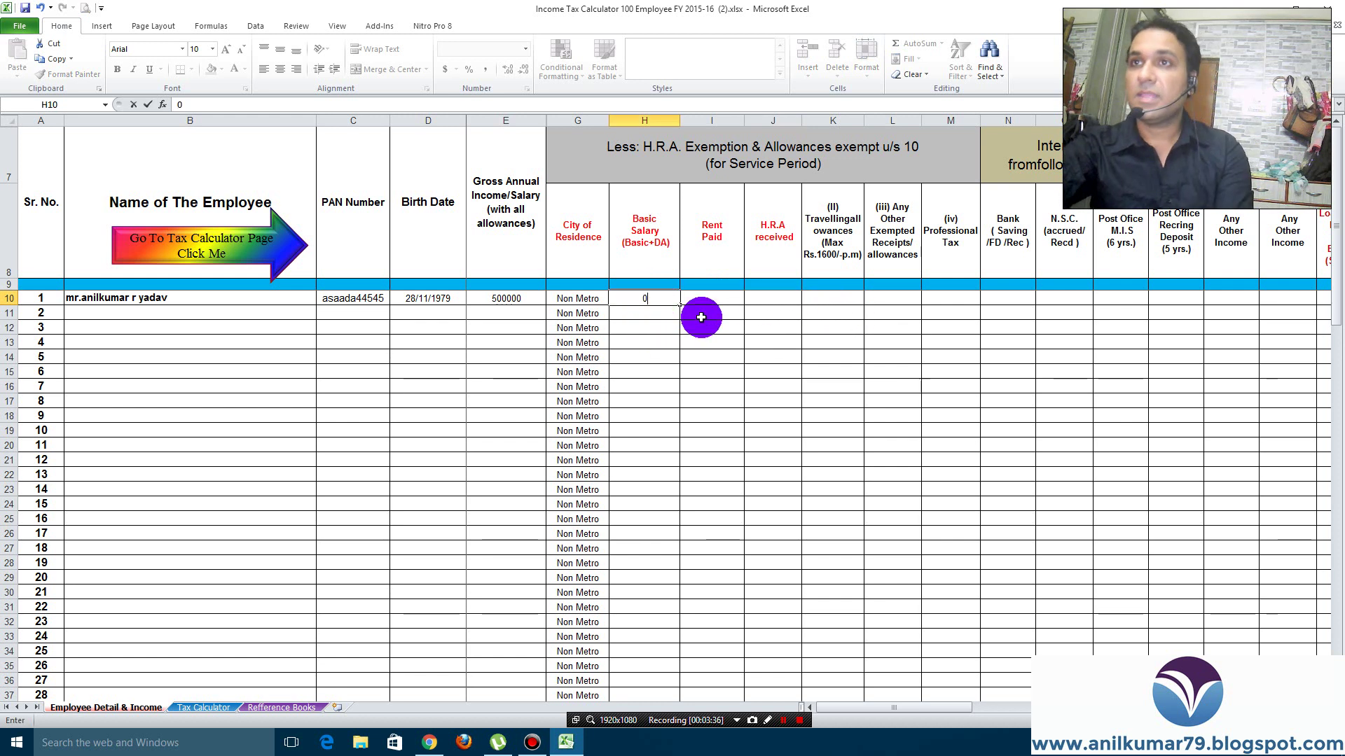
click(713, 298)
text(0)
click(774, 298)
text(0)
click(827, 295)
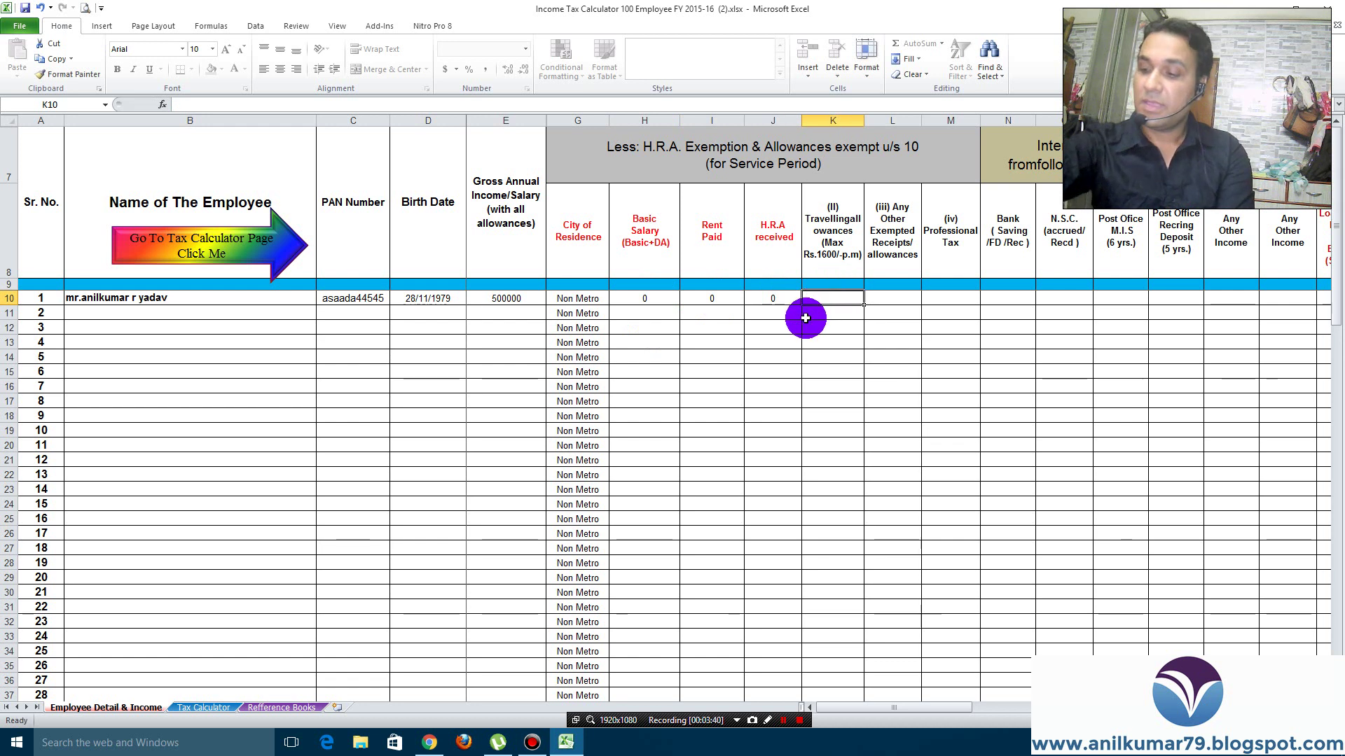
text(9600)
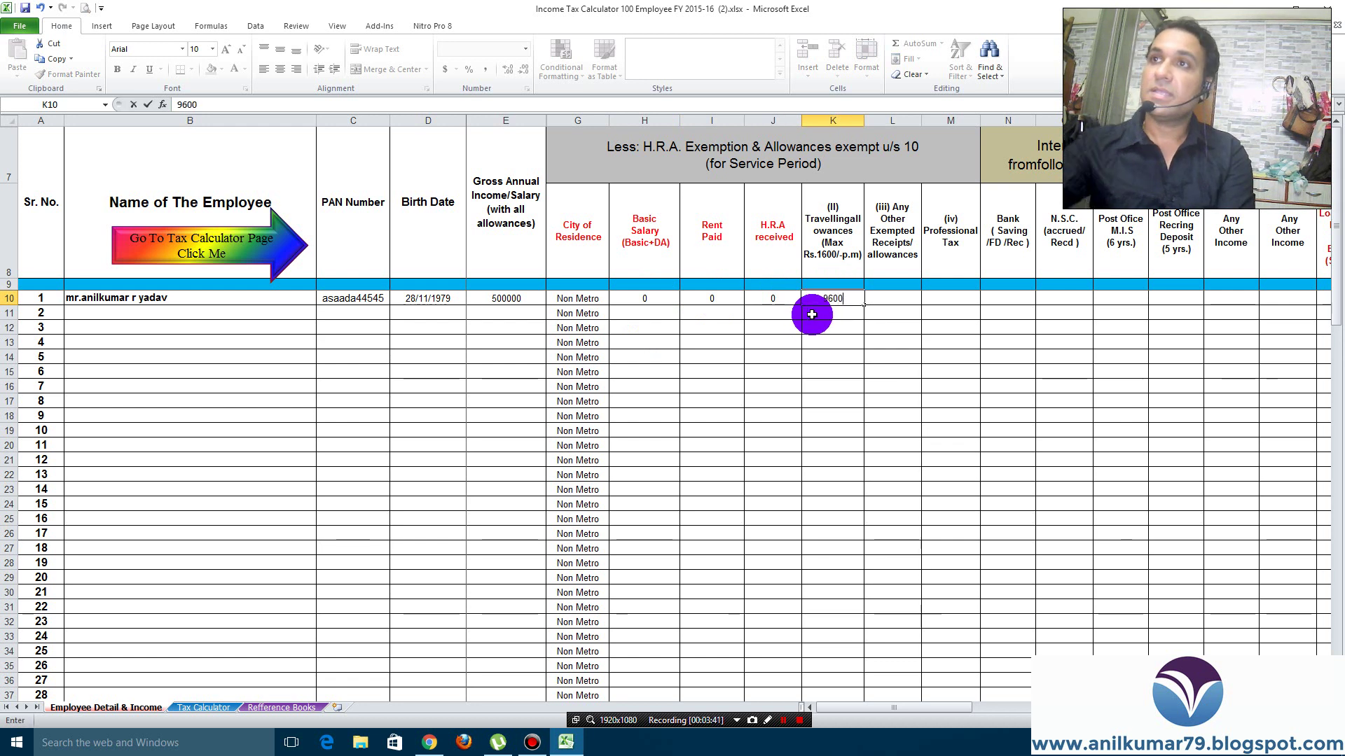
click(891, 297)
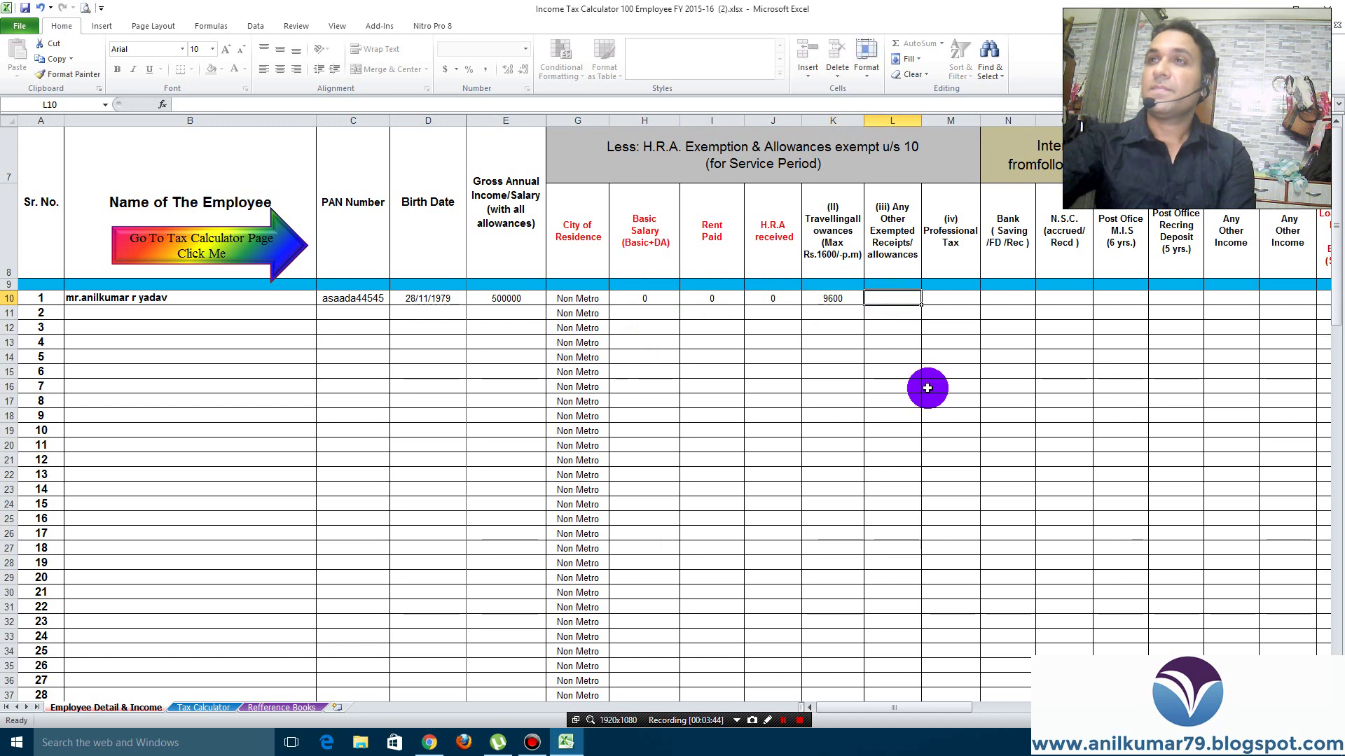
text(0)
click(956, 299)
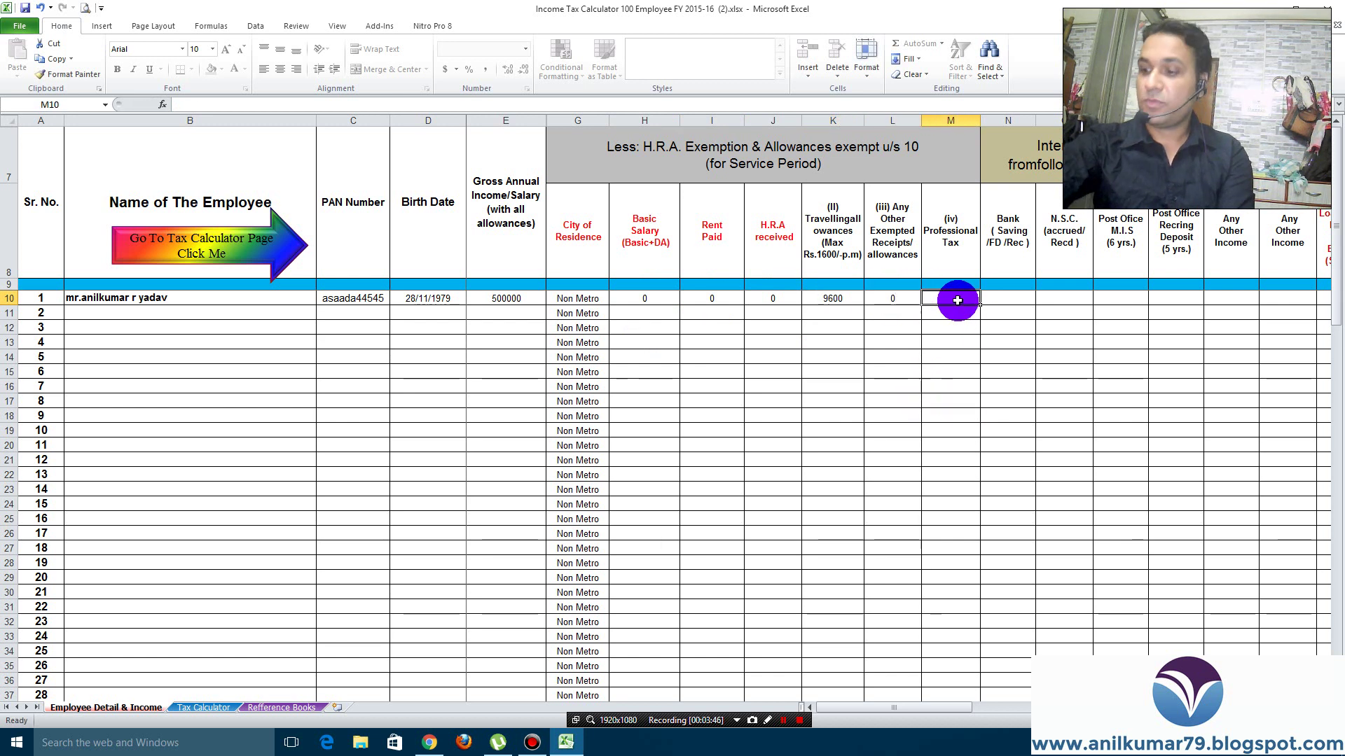
text(2500)
Enter 0 bank interest in N10, 10000 N.S.C. interest in O10, and zeros in P10 through S10
click(1019, 297)
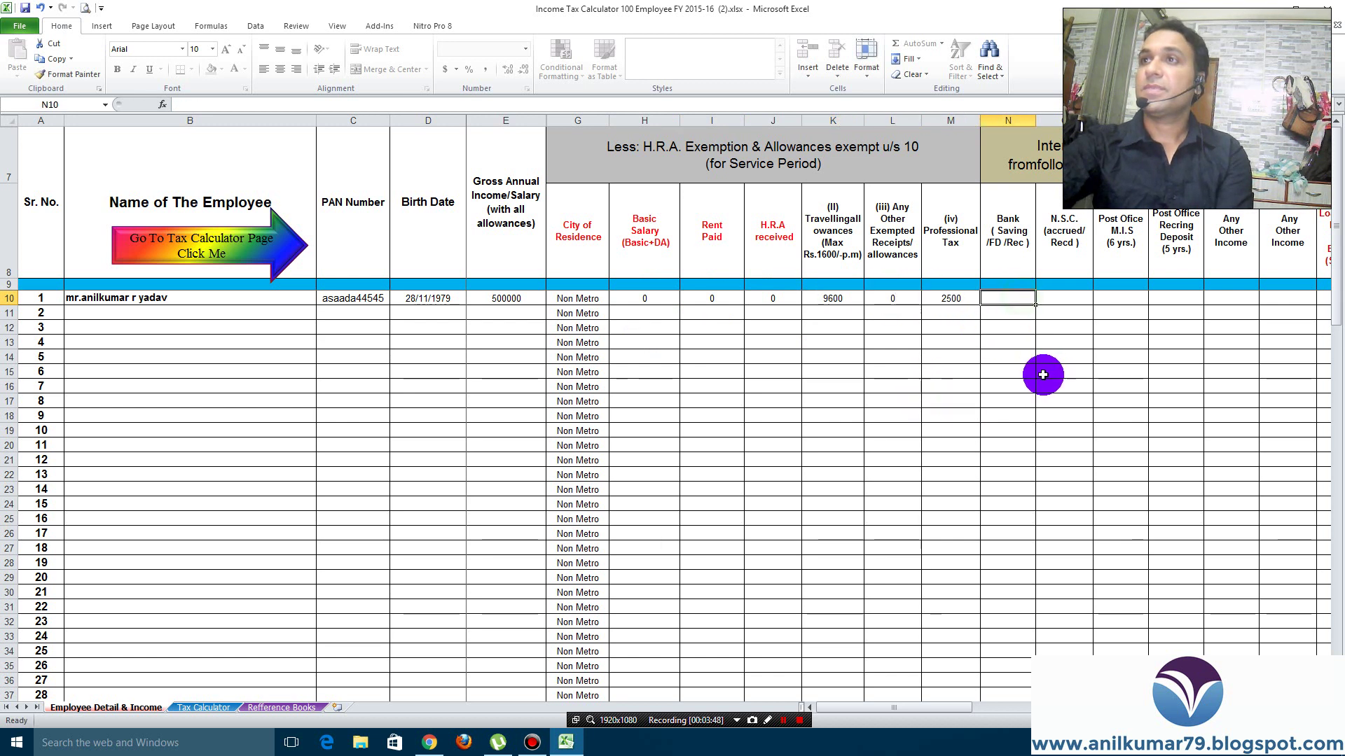
text(0)
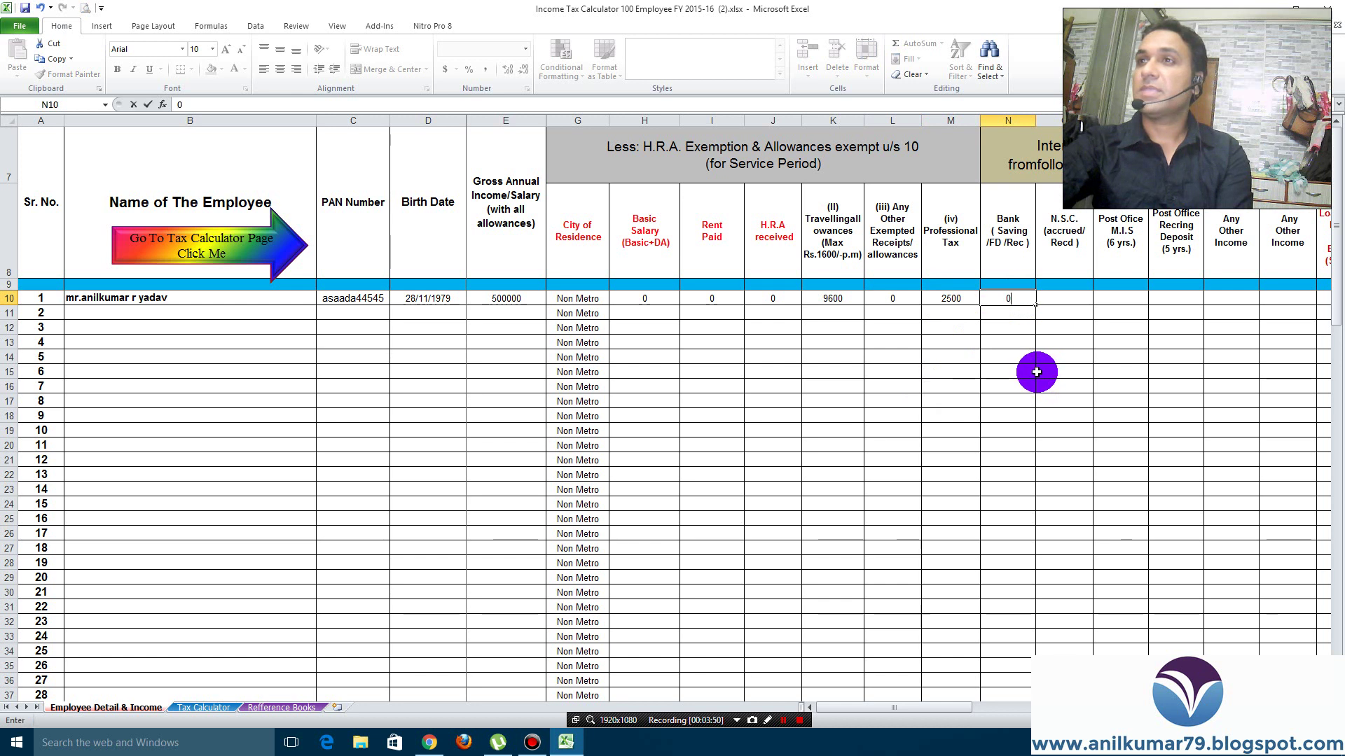
click(1066, 300)
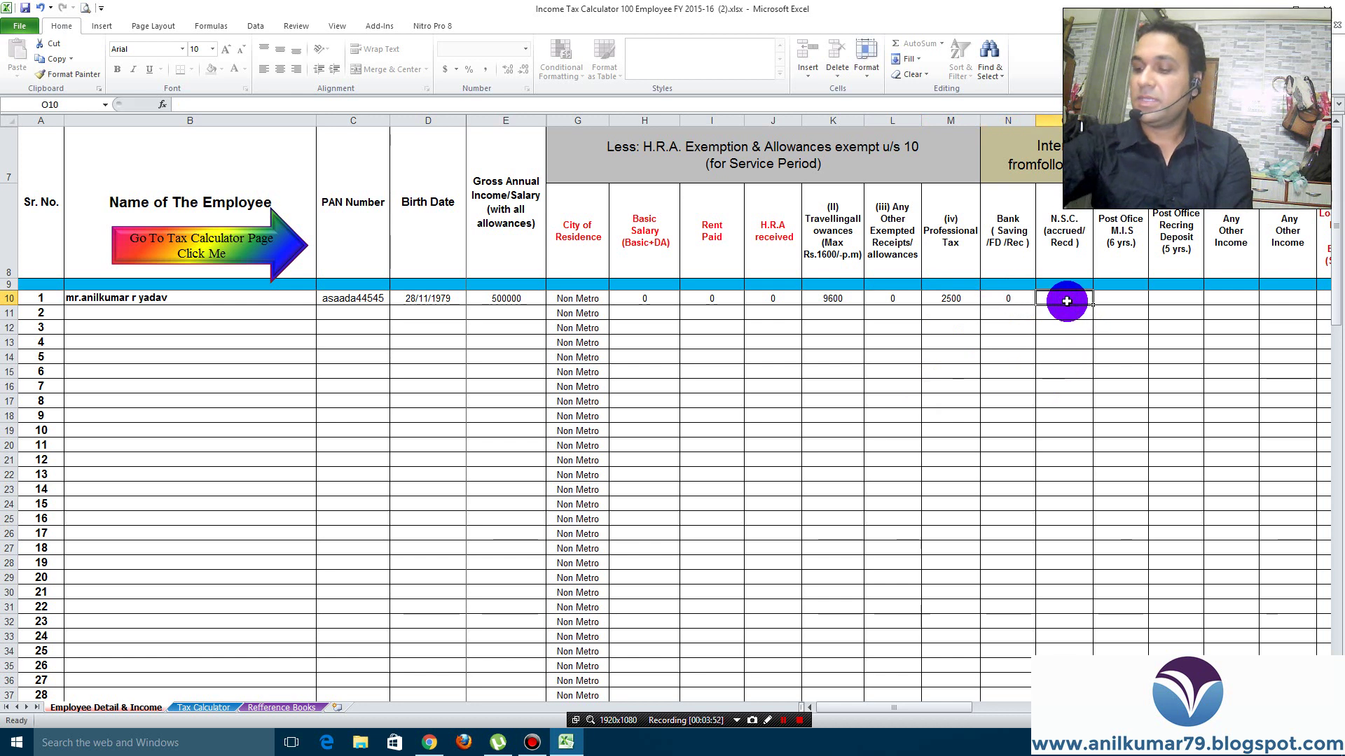
text(10000)
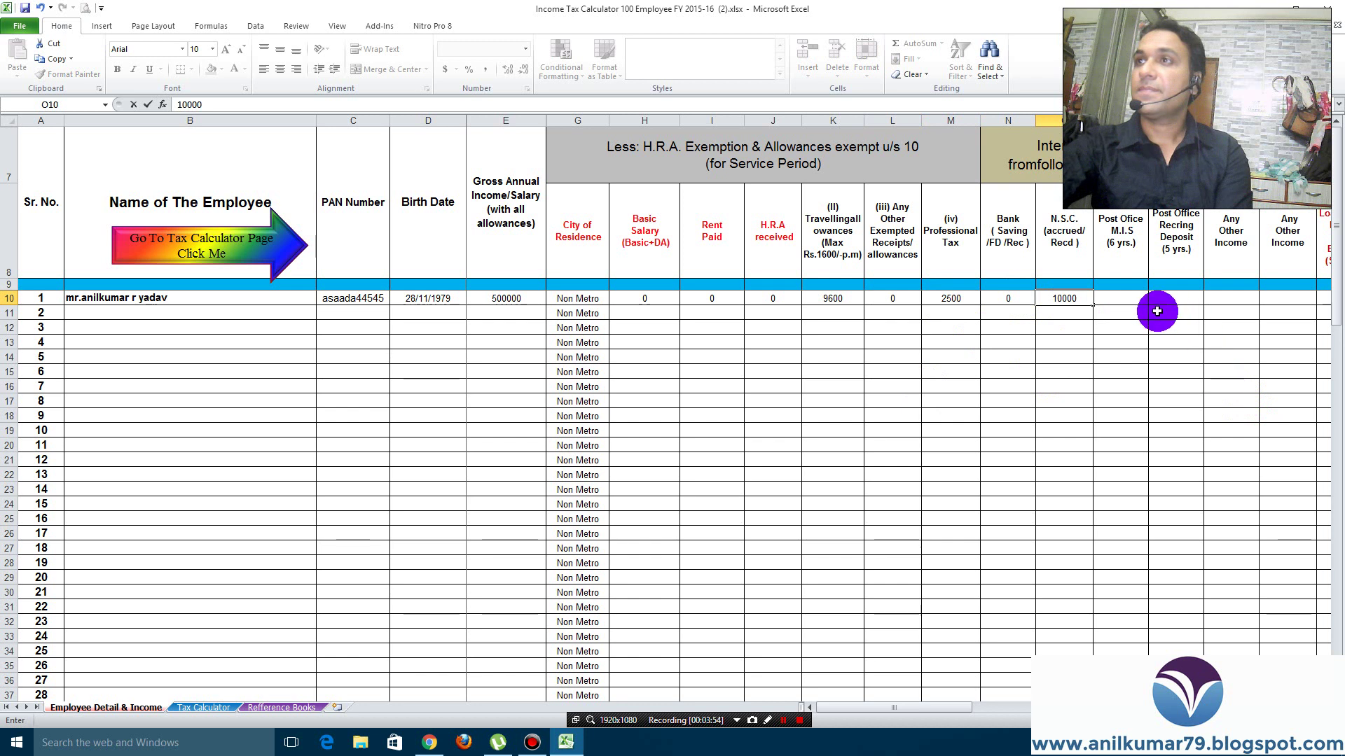
click(1117, 297)
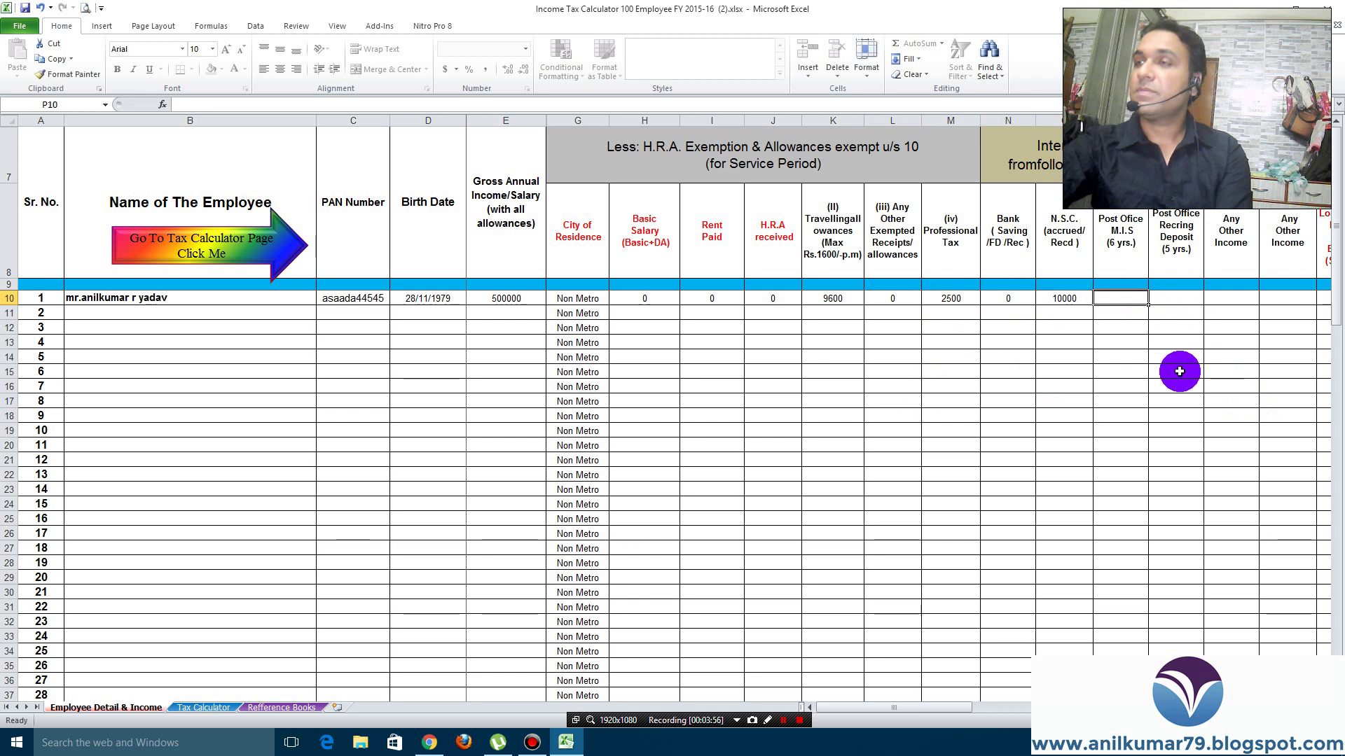
text(0)
drag(901, 709, 999, 700)
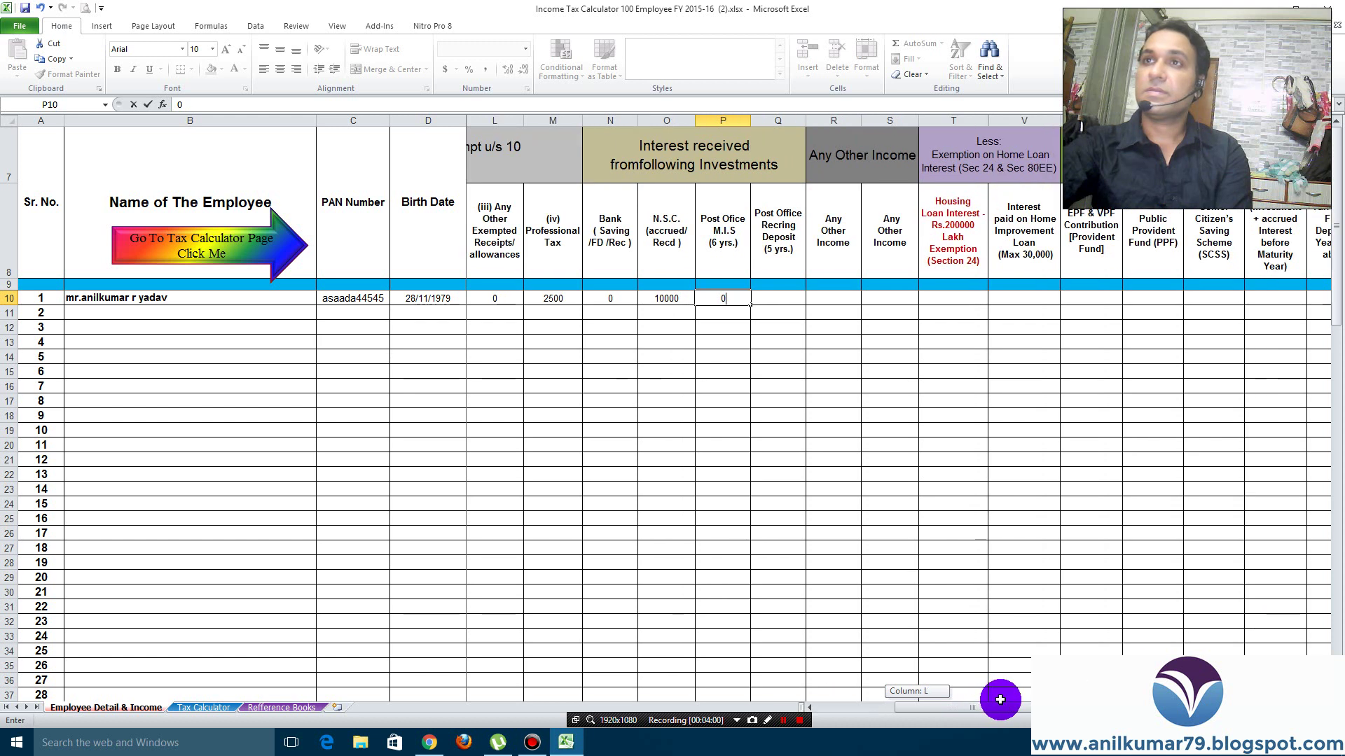
click(771, 297)
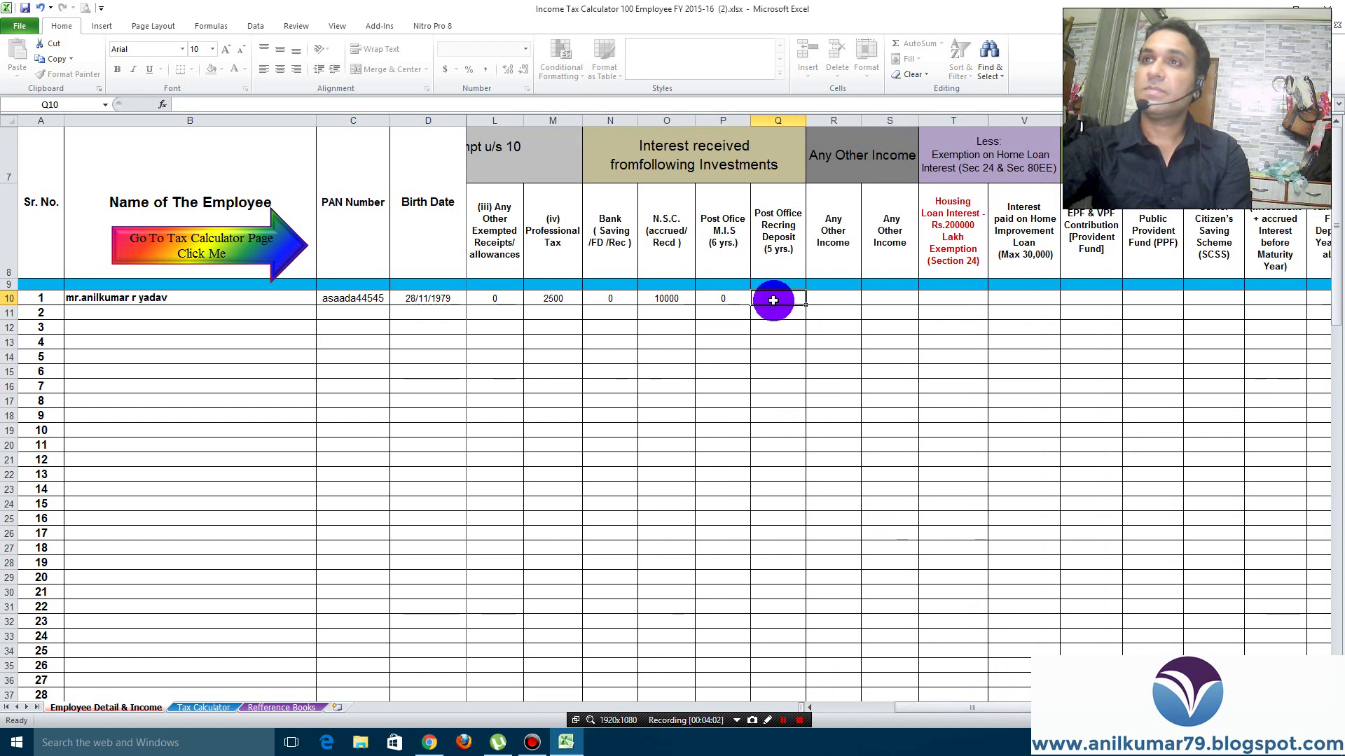
text(0)
click(837, 301)
text(0)
click(896, 300)
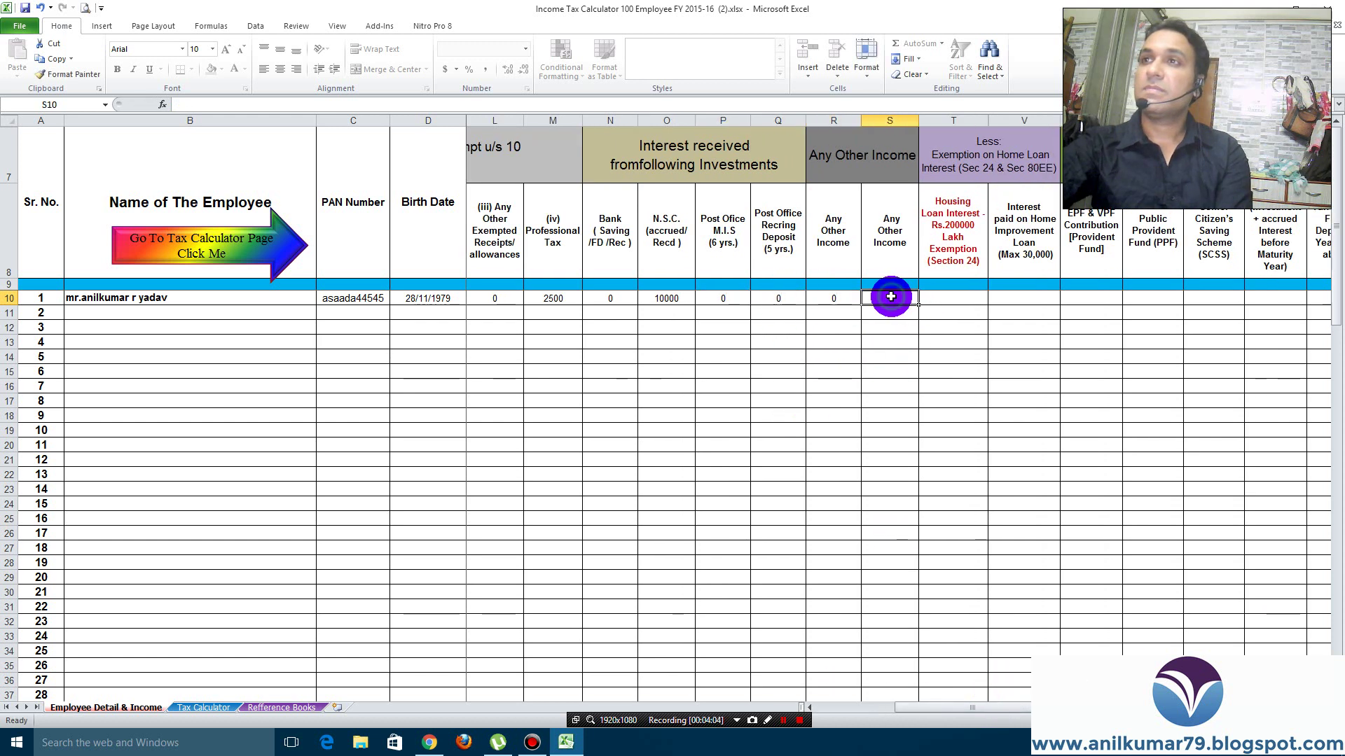
text(0)
click(951, 298)
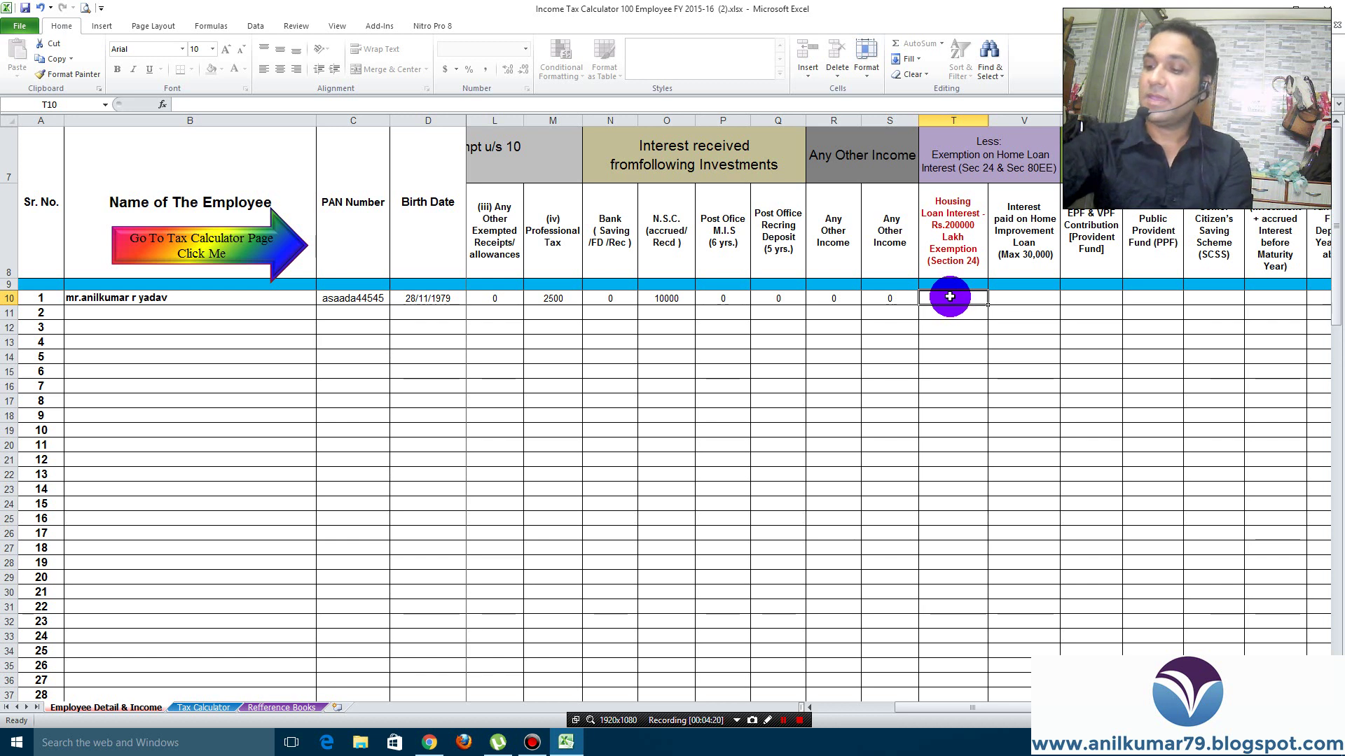
Enter 150000 housing loan interest in T10 and zeros in the following deduction cells through AA10
text(15000)
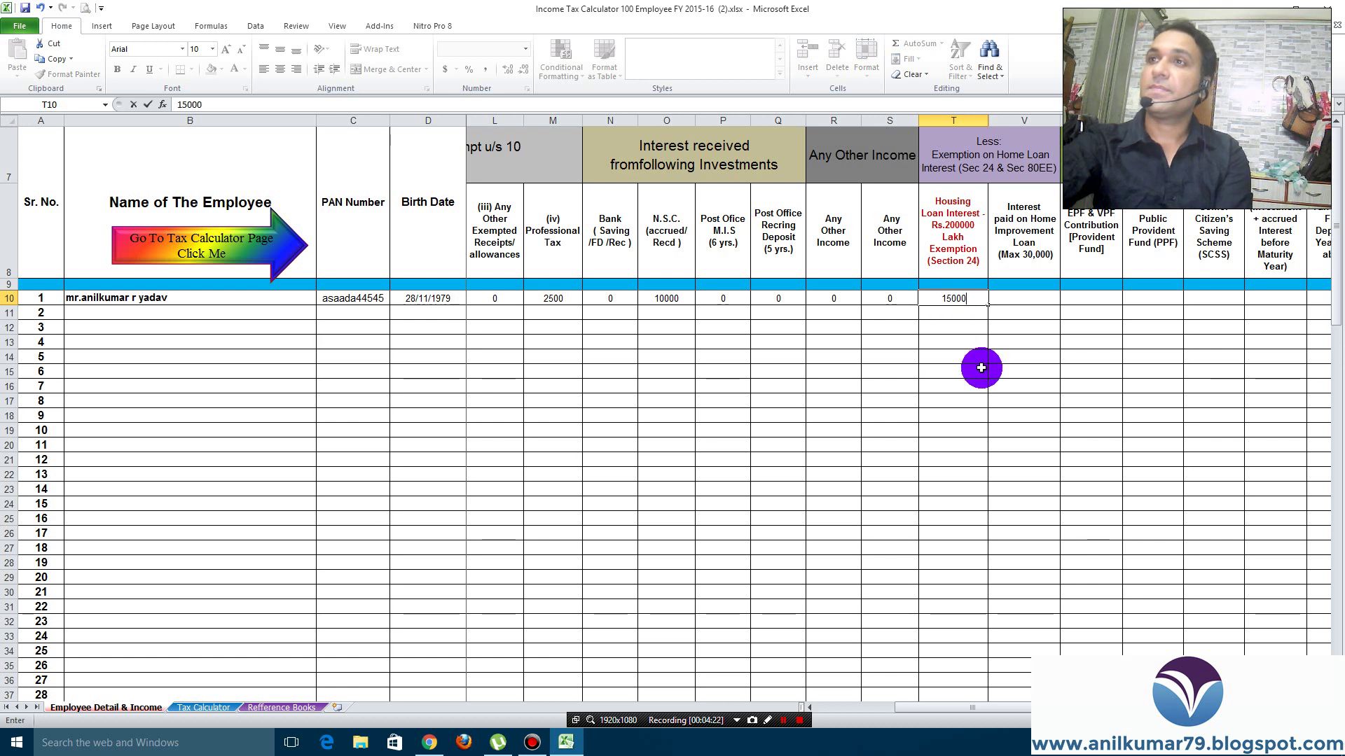
text(0)
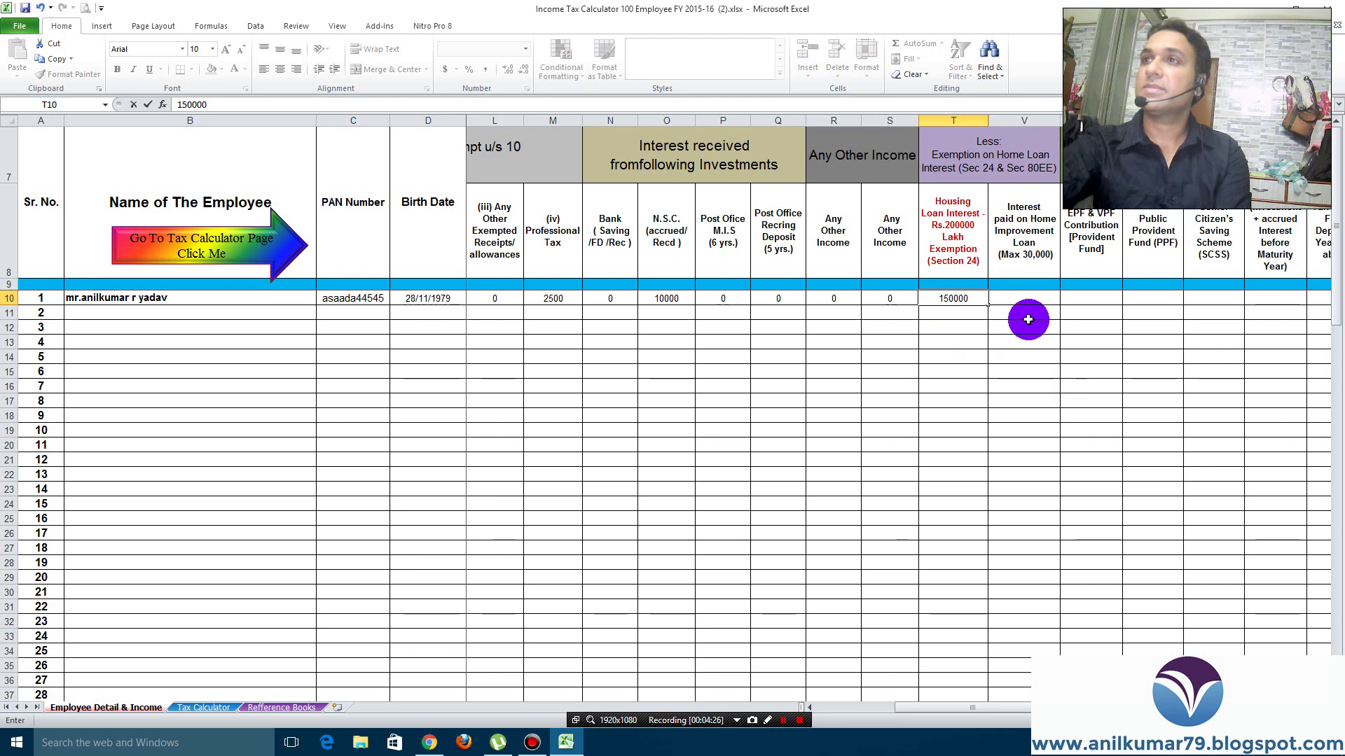
key(Tab)
text(0)
key(Tab)
text(0)
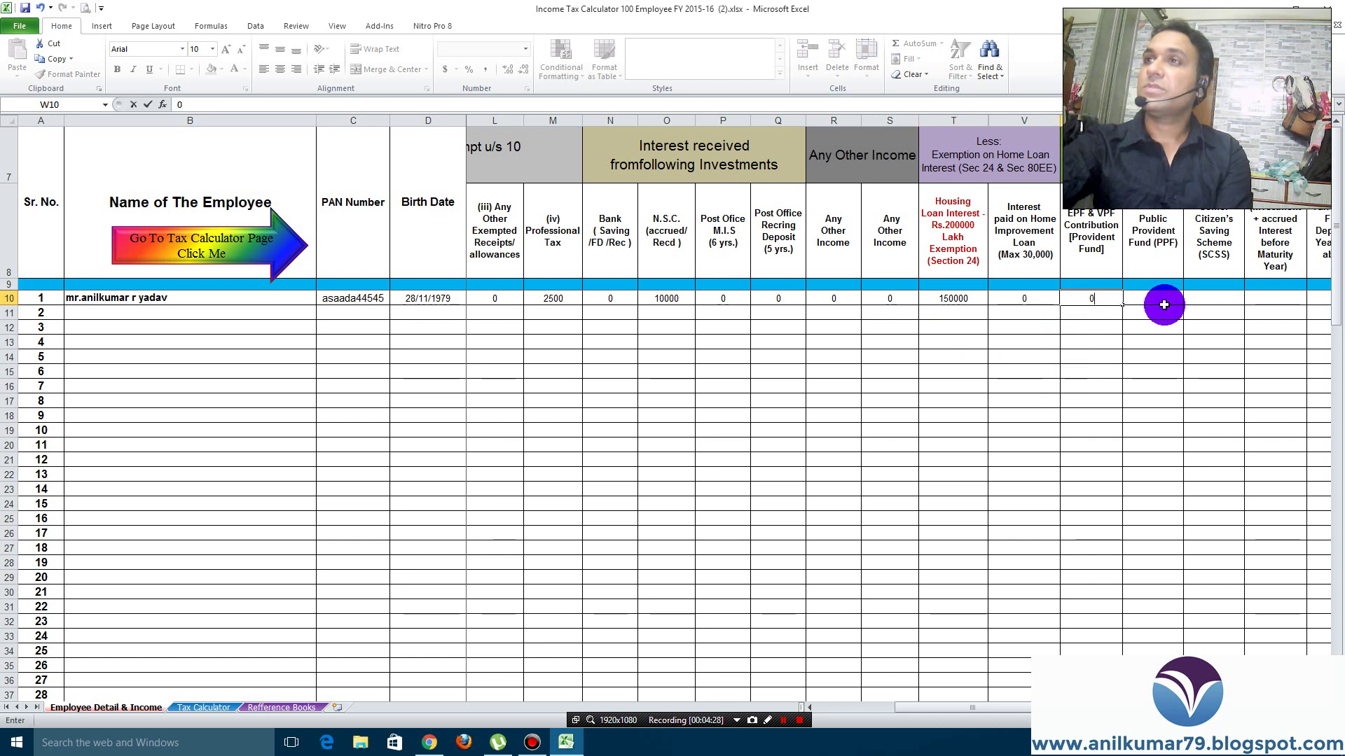
key(Tab)
text(0)
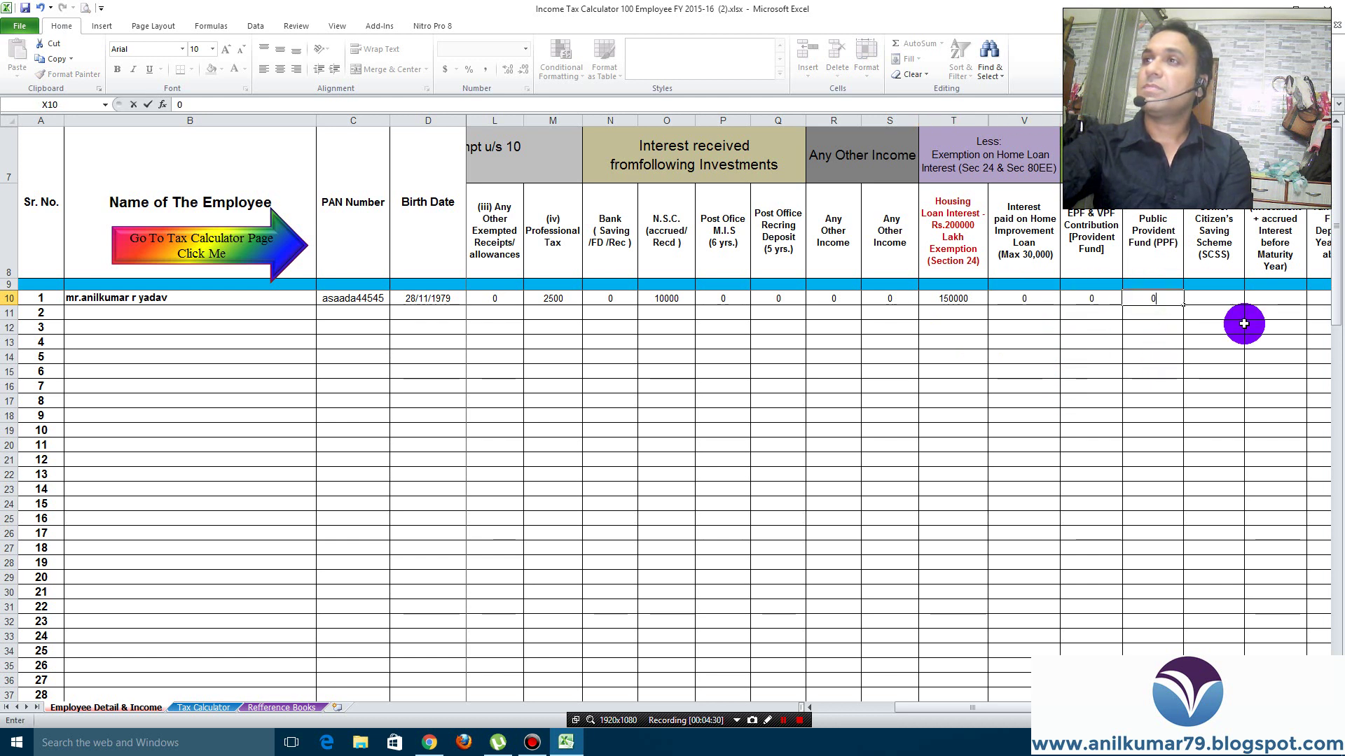
click(1220, 301)
text(0)
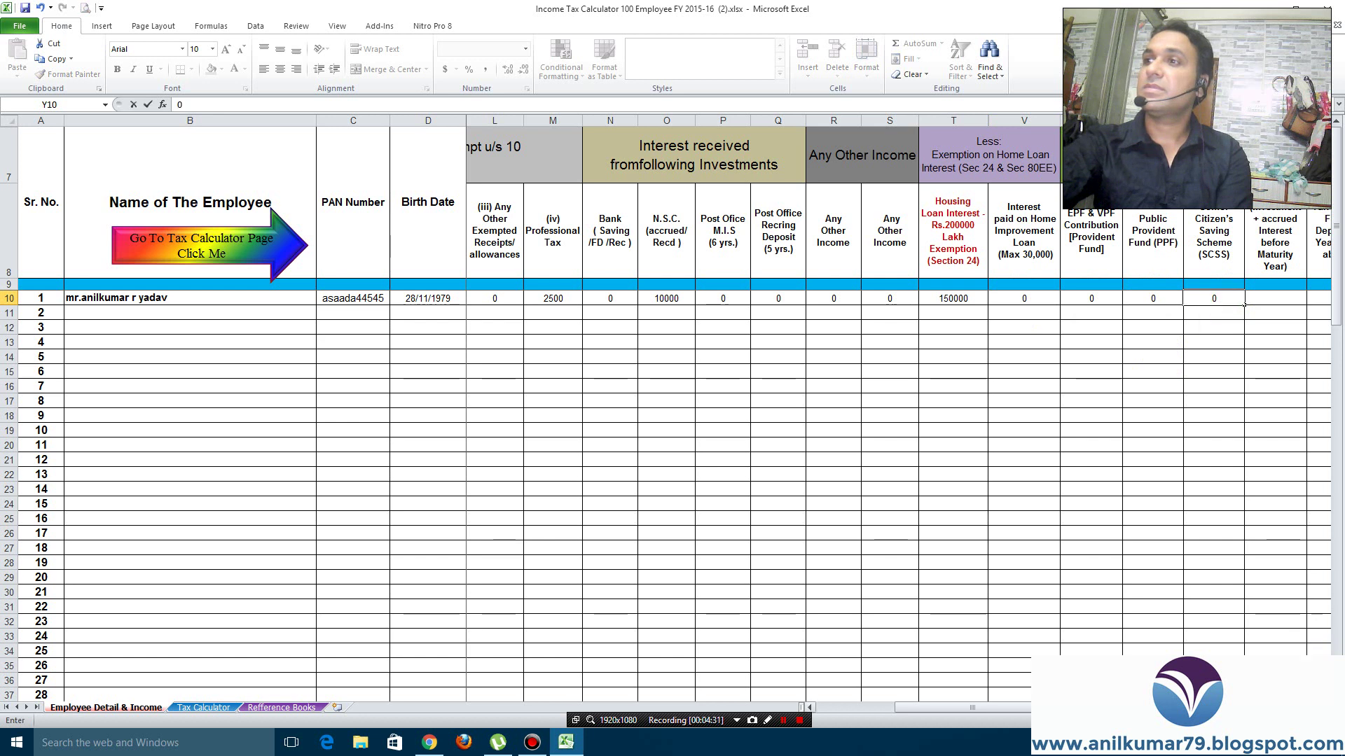
scroll(997, 302, right, 5)
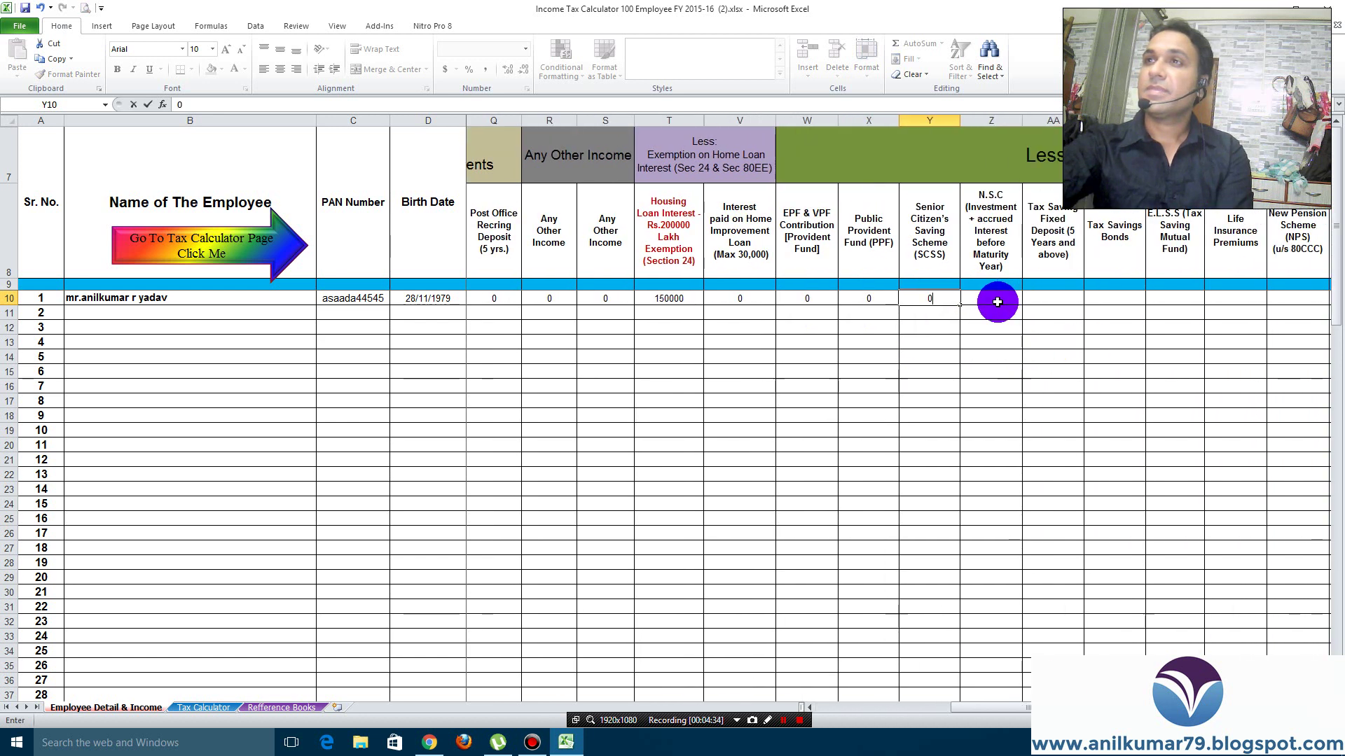
click(997, 302)
text(0)
click(1047, 299)
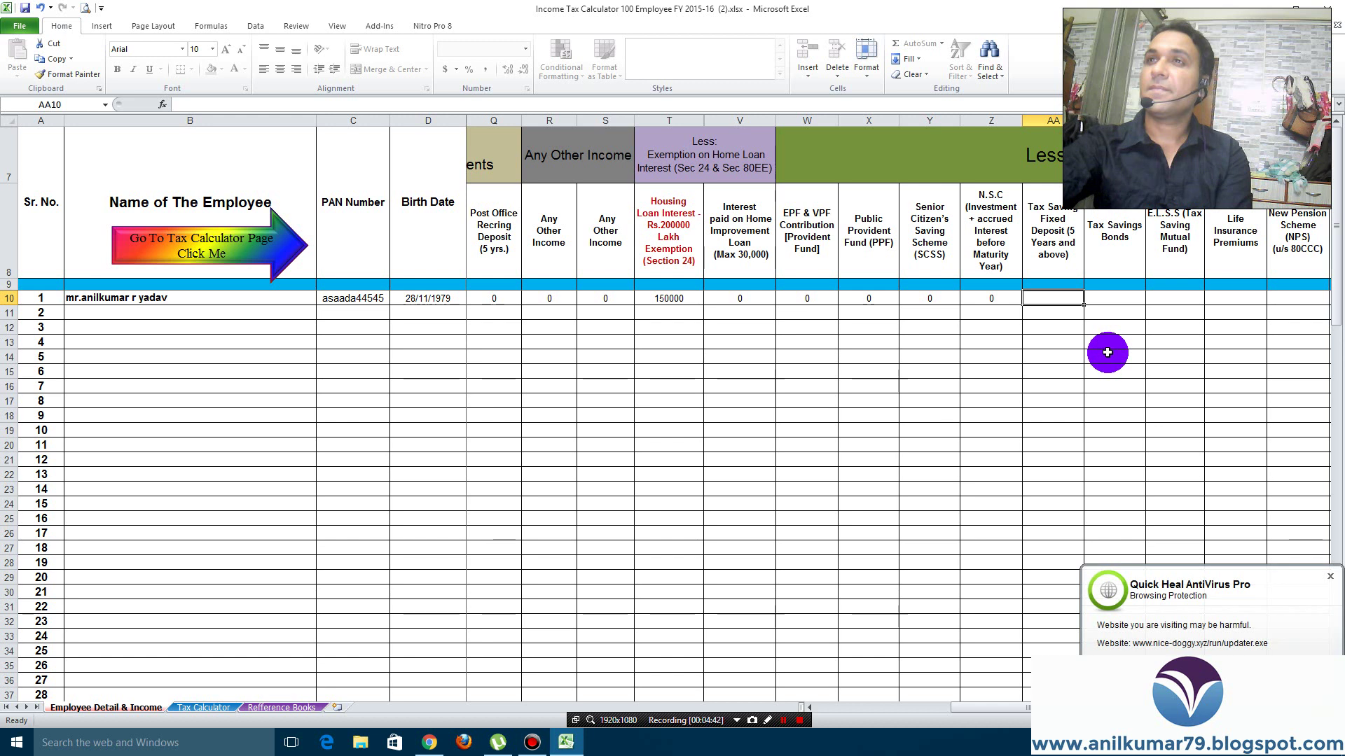
text(0)
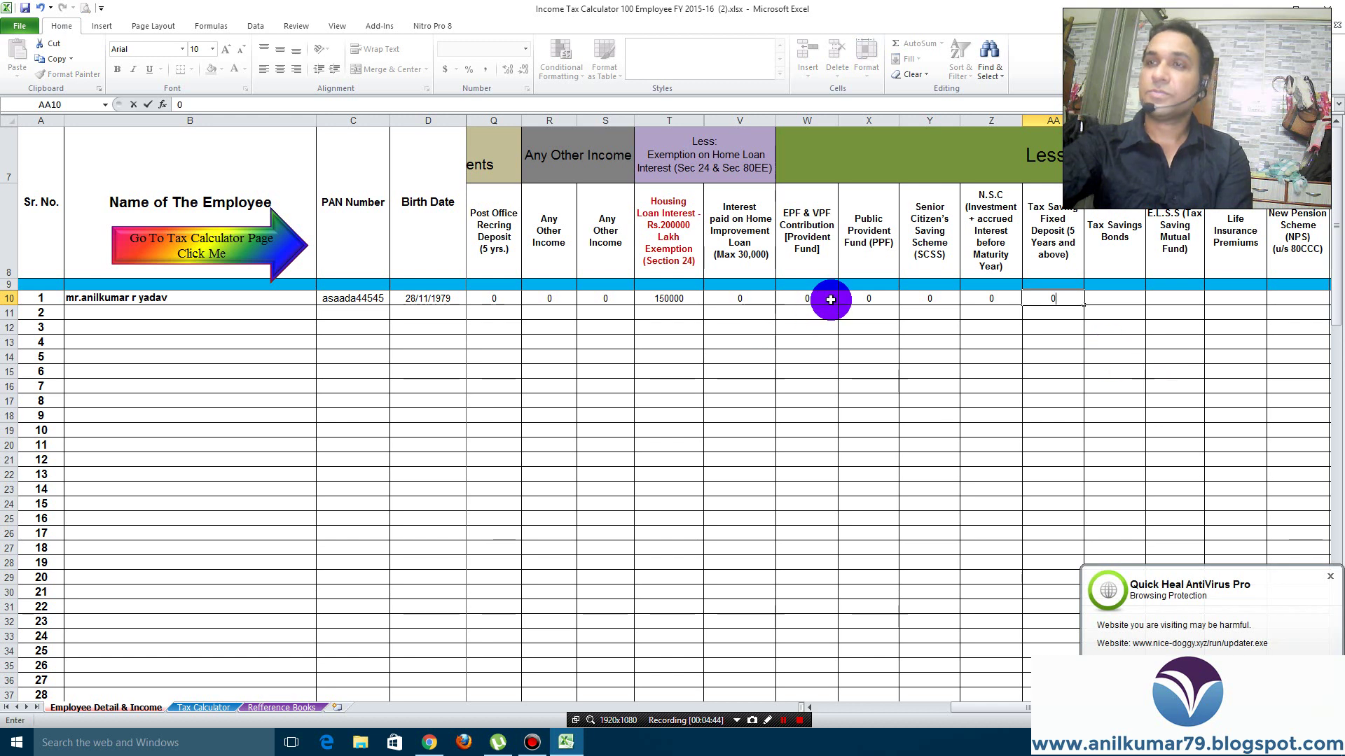
Change EPF in W10 to 60000, zero AB10–AC10, and enter 10000 life insurance in AD10
click(816, 301)
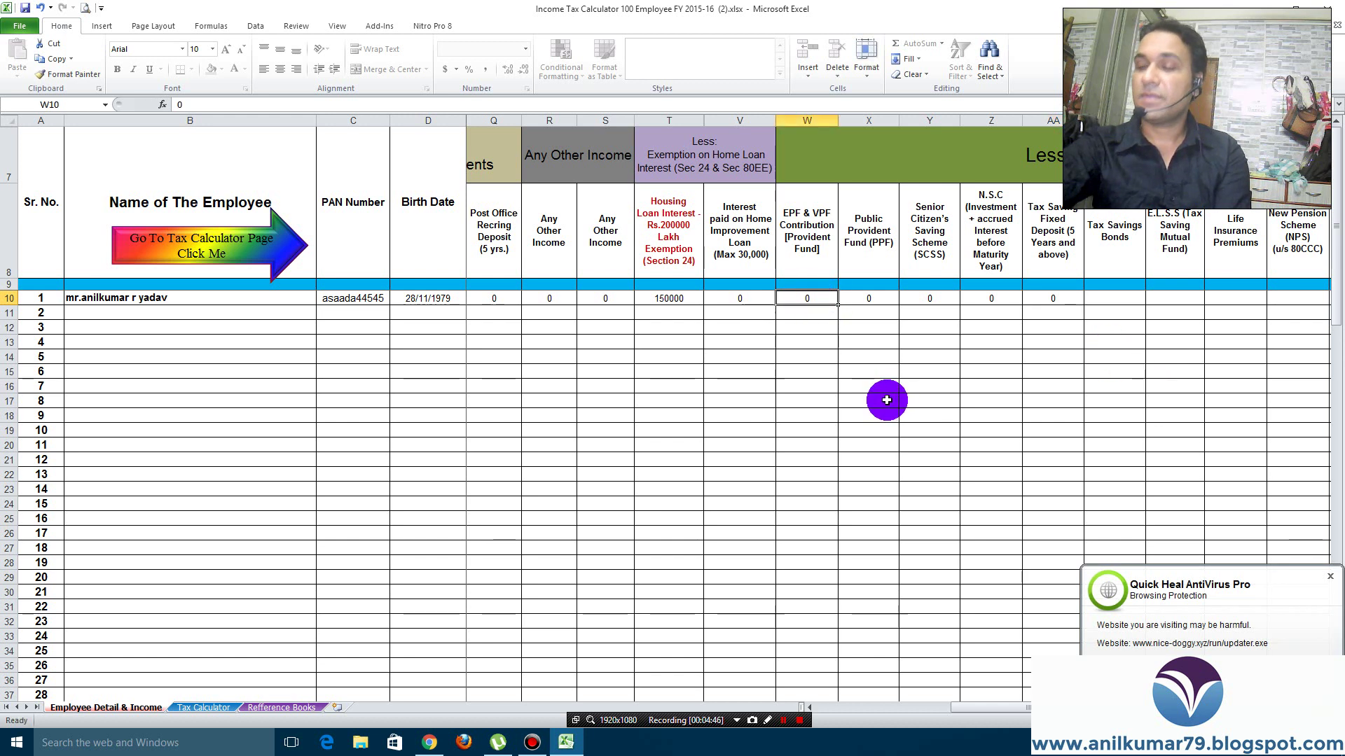
text(60000)
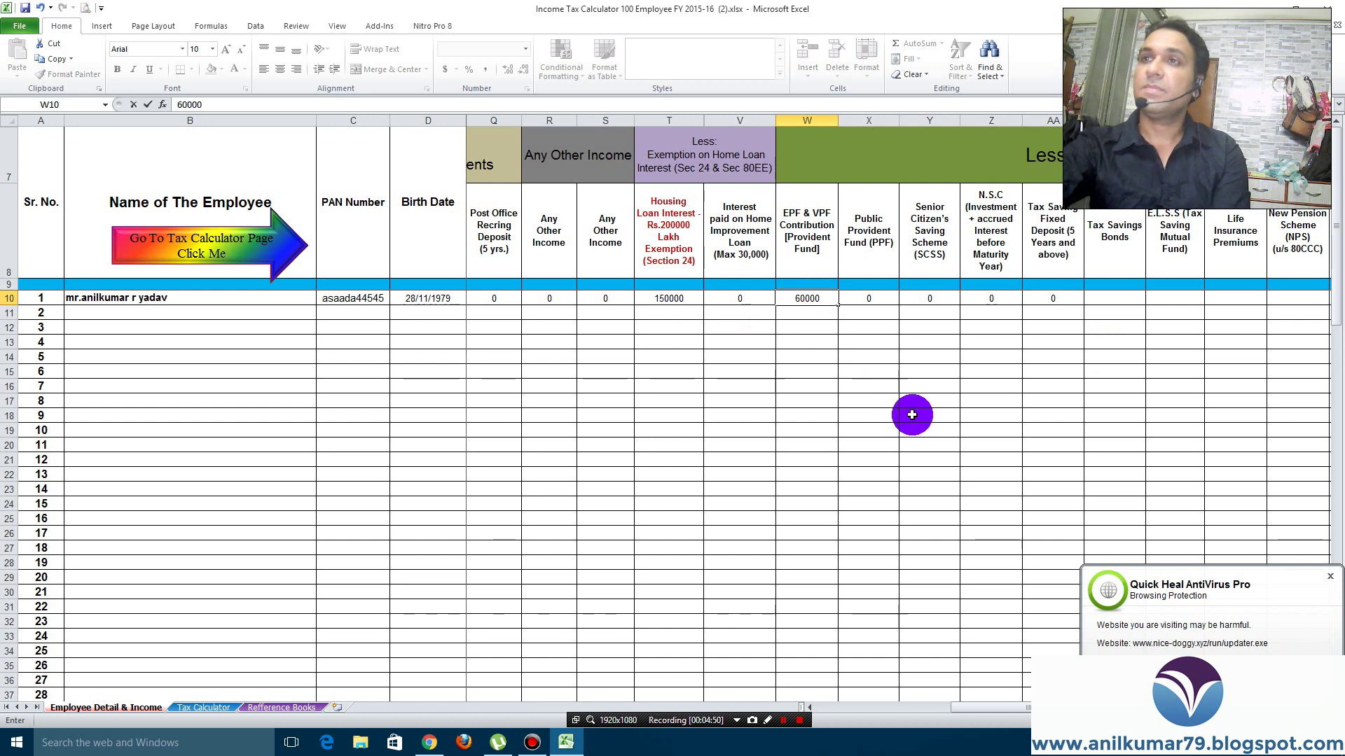
click(1105, 297)
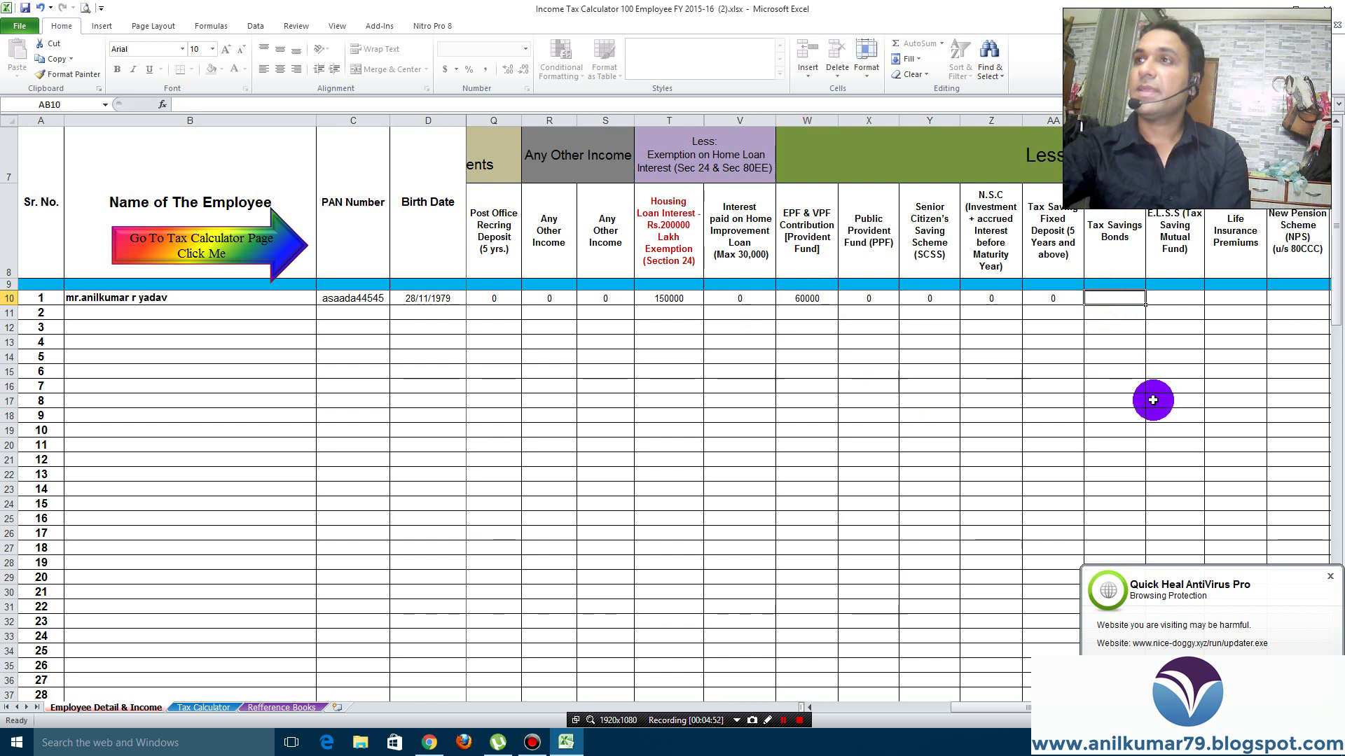
text(0)
click(1174, 304)
text(0)
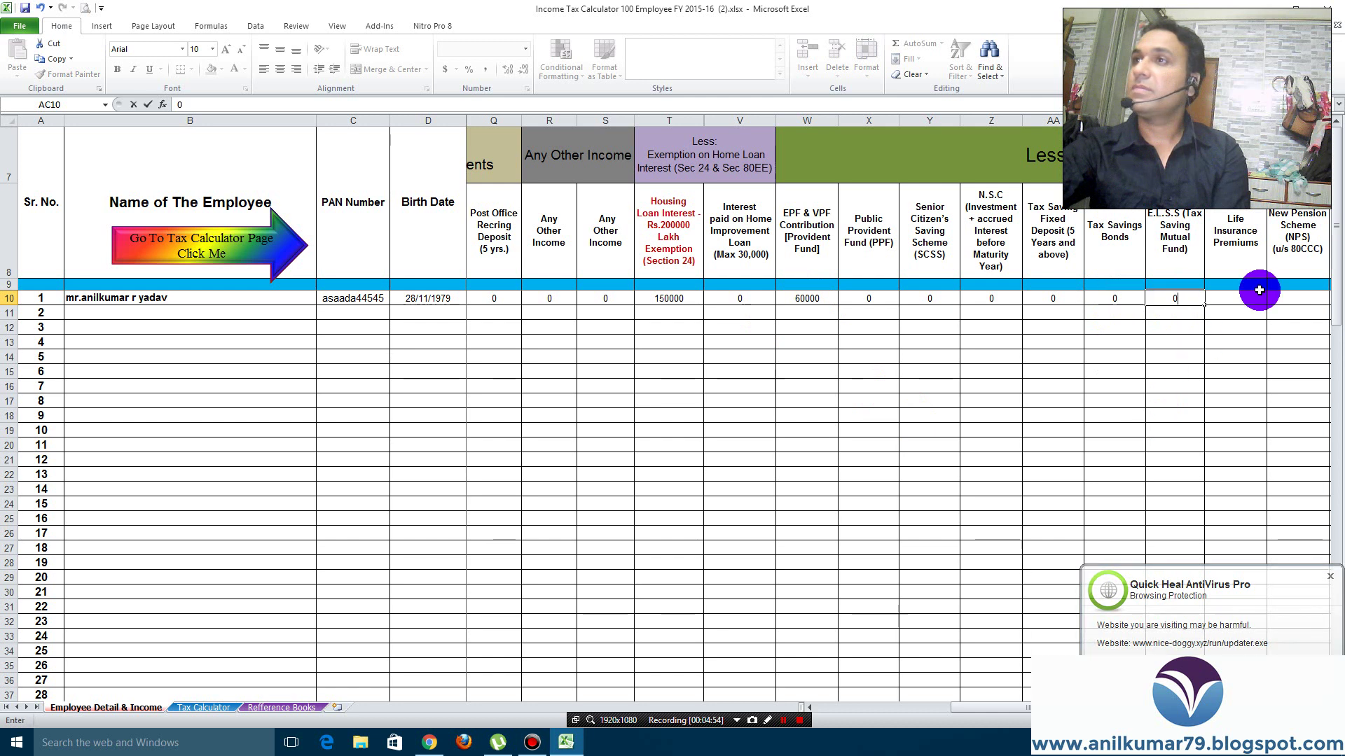
click(1255, 297)
text(1)
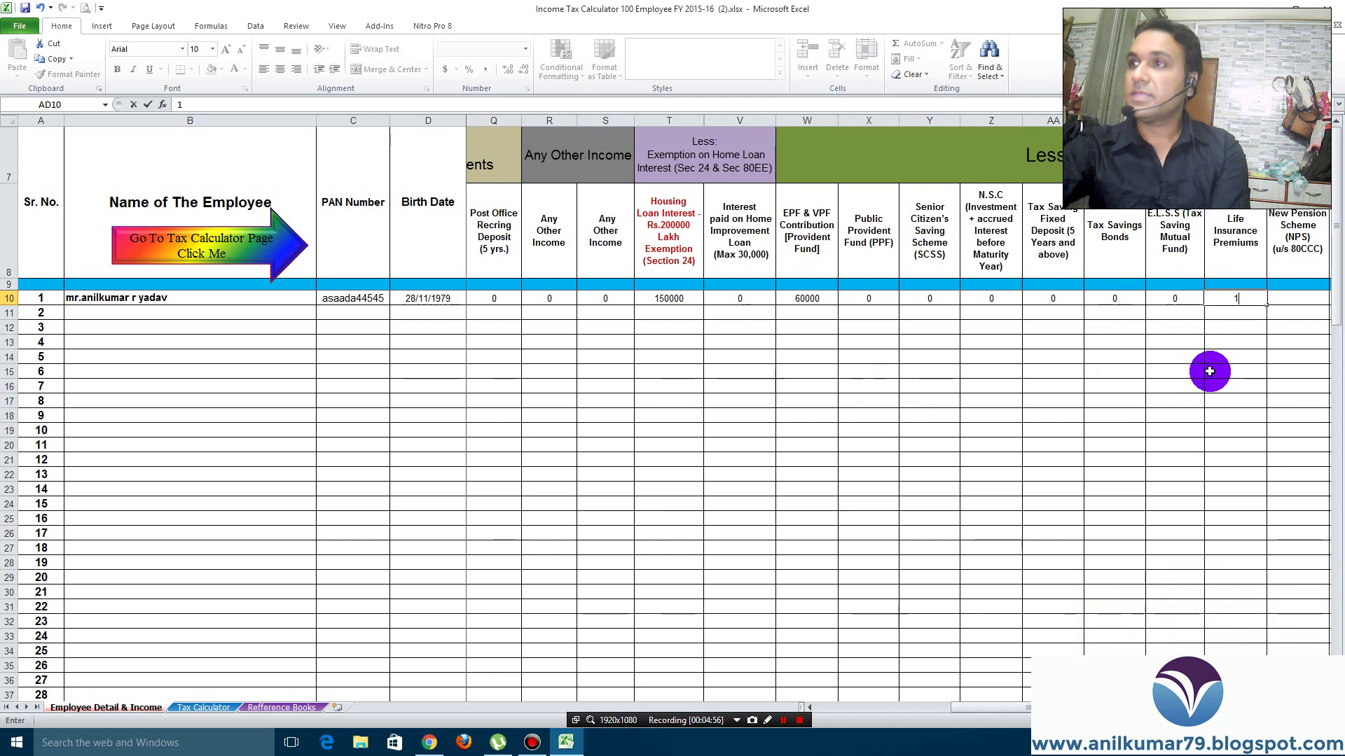
text(0000)
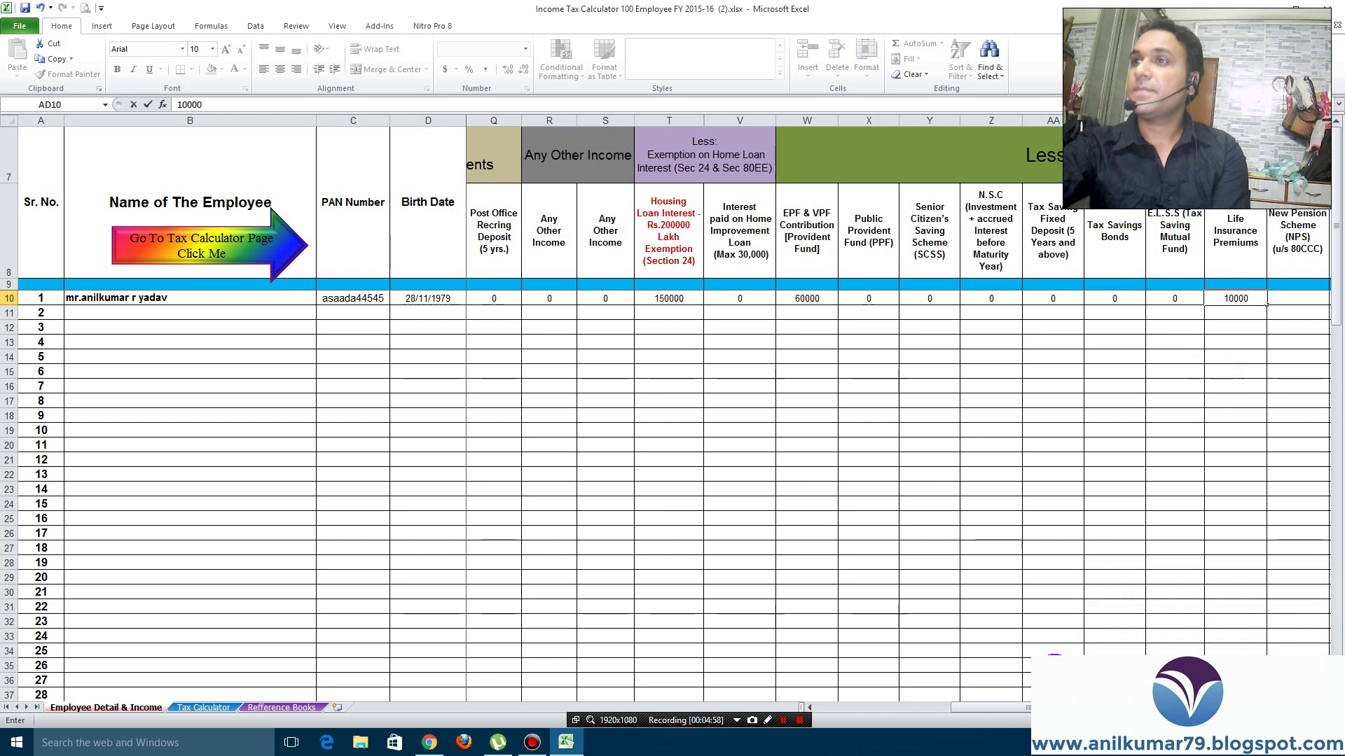
scroll(1037, 707, right, 4)
Enter 0 for the New Pension Scheme, pension plan and 80CCD DCPS deductions
scroll(1026, 692, right, 3)
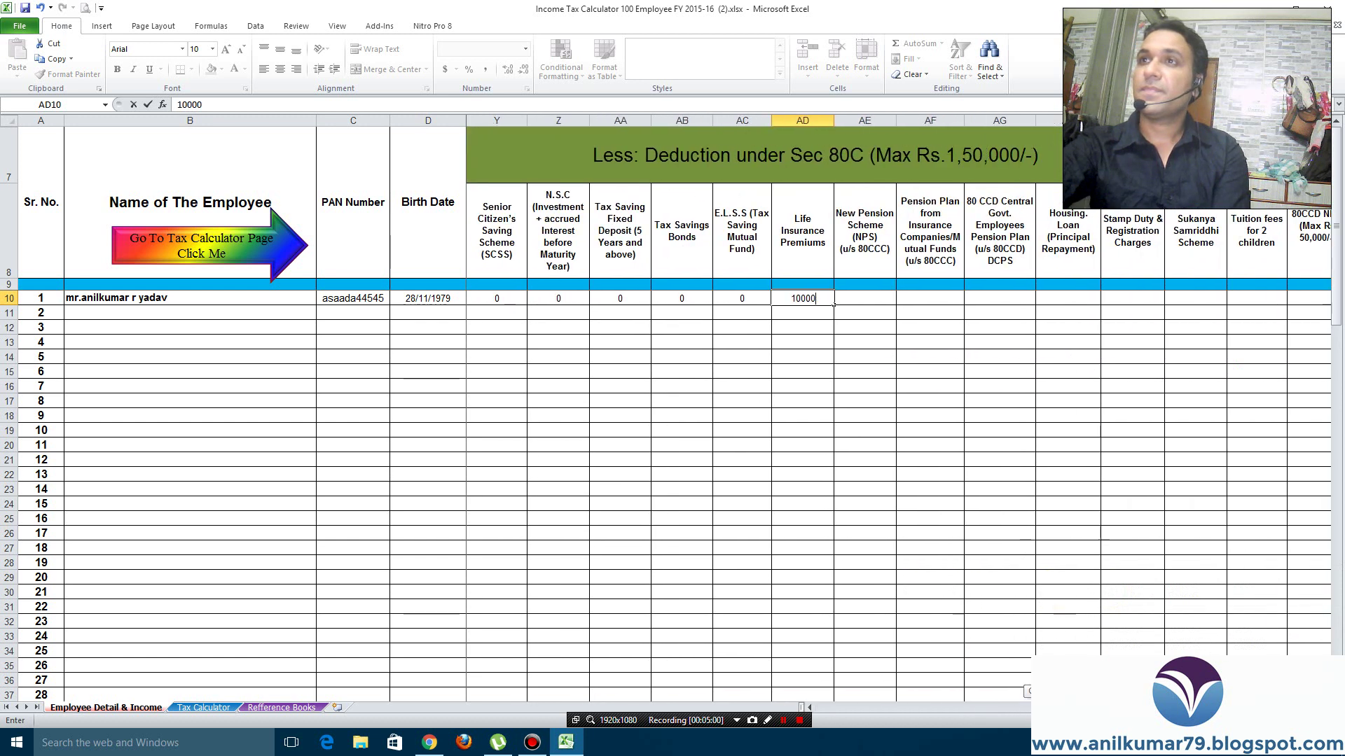
click(875, 299)
text(0)
click(935, 298)
text(0)
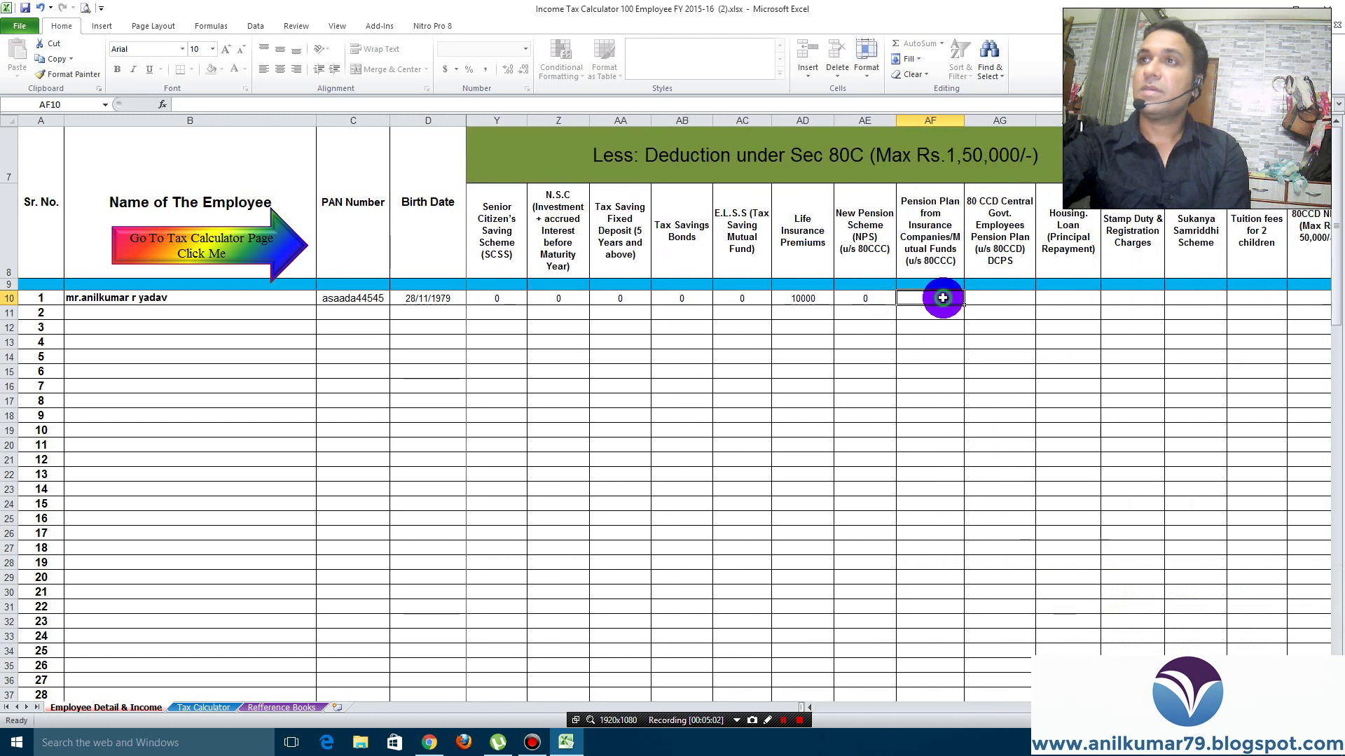
click(995, 298)
text(0)
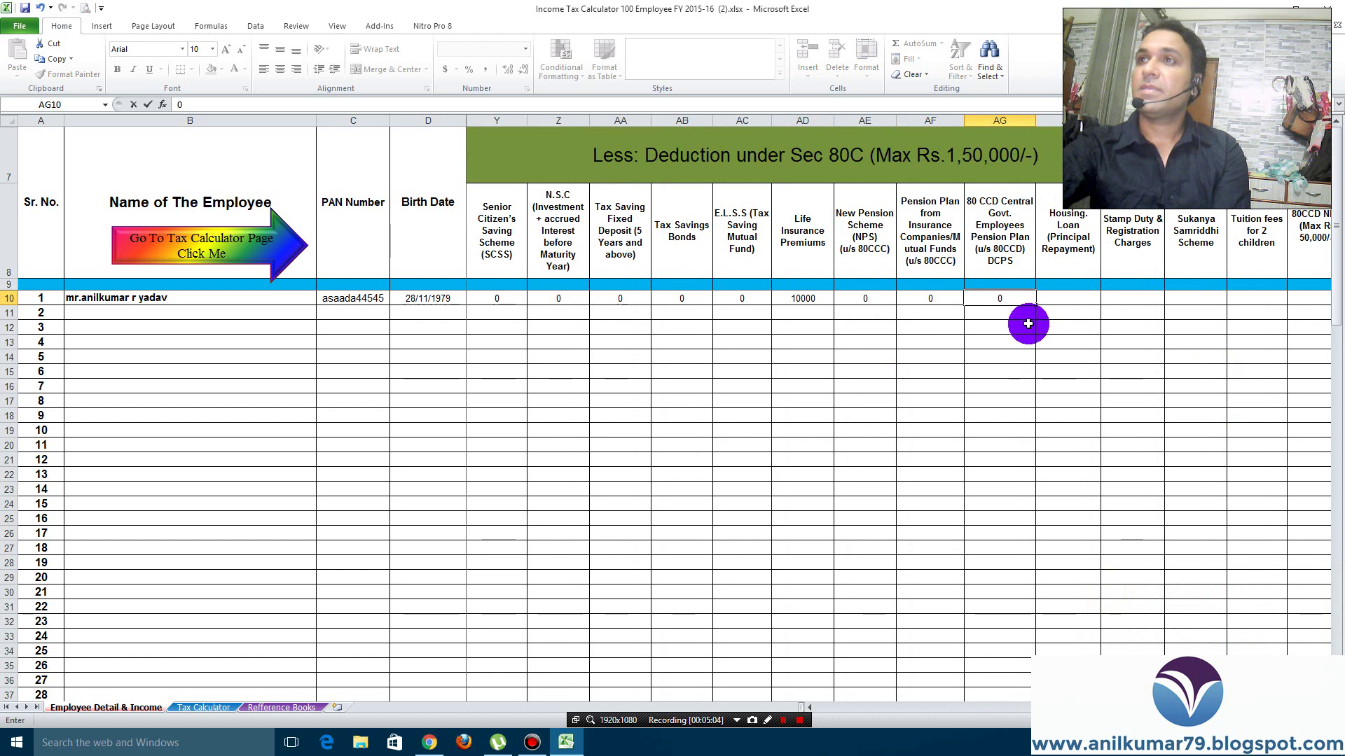
Enter 50000 housing loan principal, then 0 for stamp duty, Sukanya Samriddhi and tuition fees
click(1065, 298)
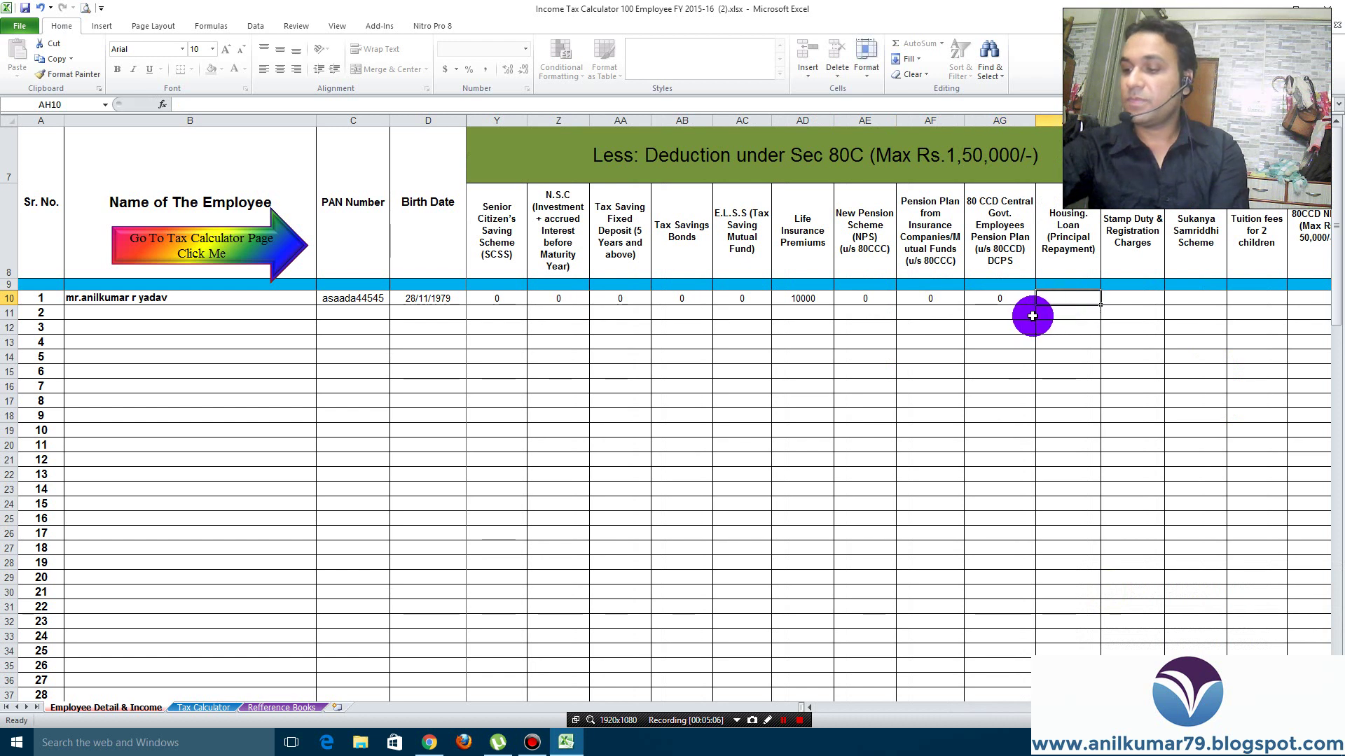
text(50000)
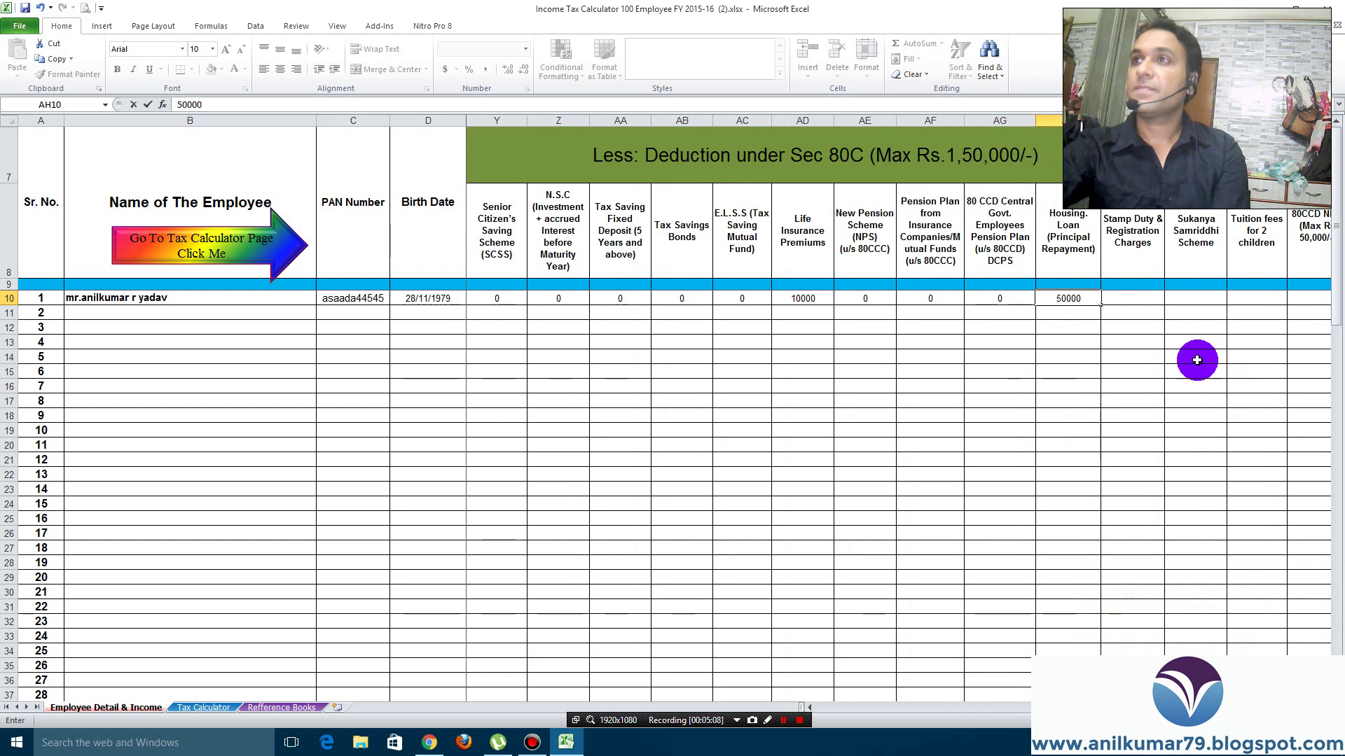
click(1129, 297)
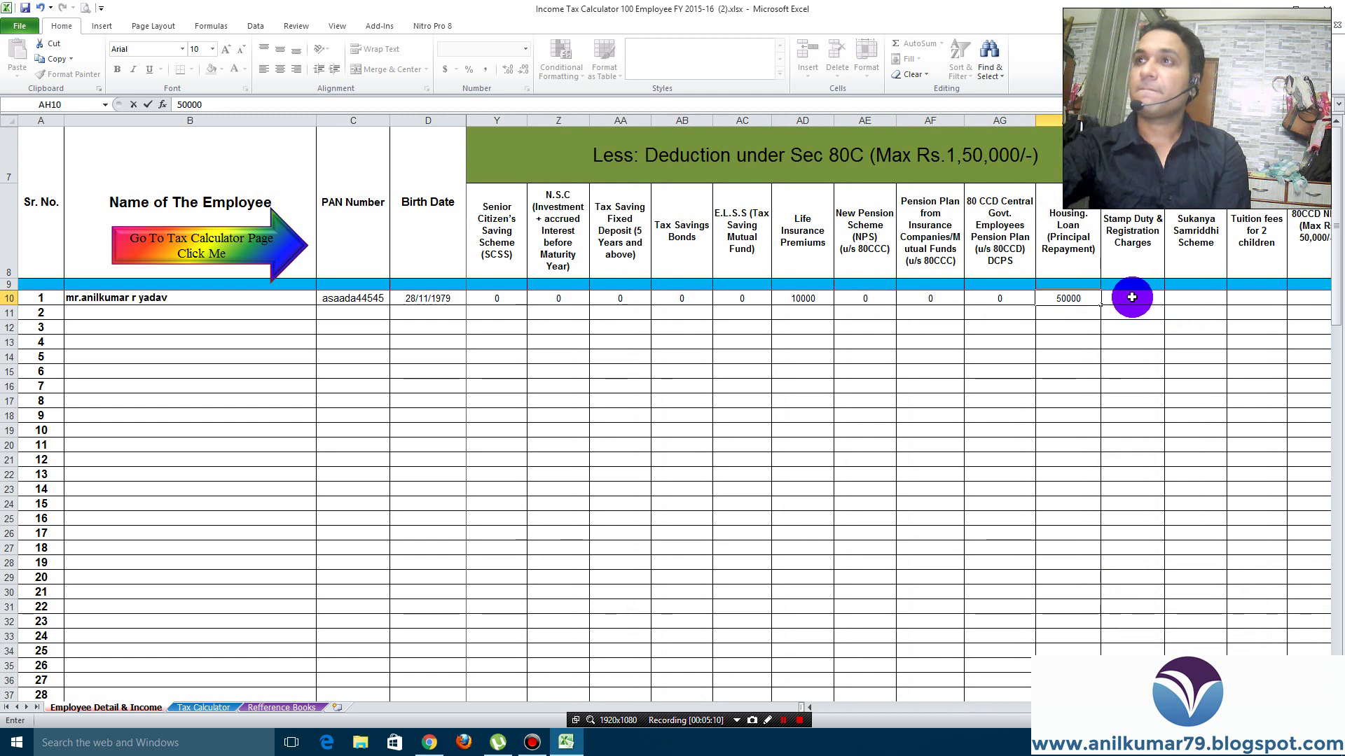
text(0)
click(1192, 298)
text(0)
click(1266, 298)
text(0)
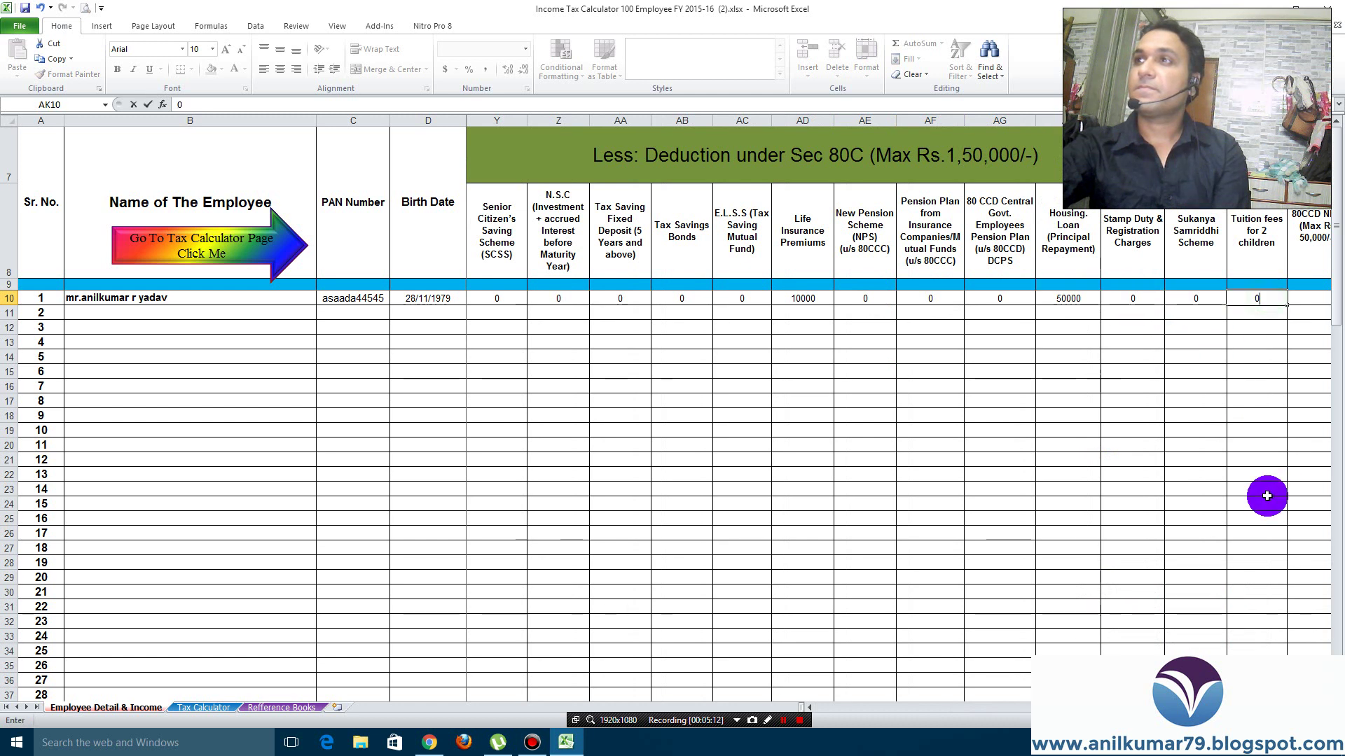
scroll(770, 420, right, 5)
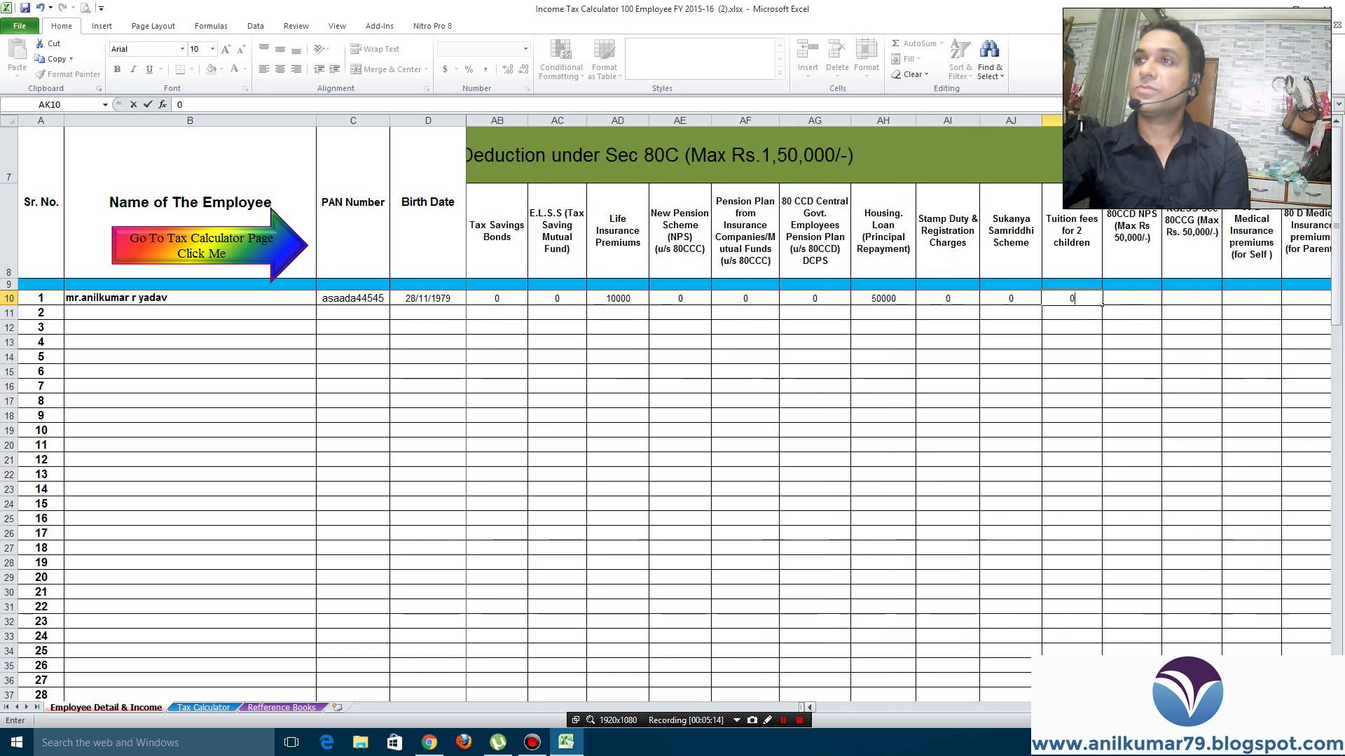
scroll(771, 420, right, 1)
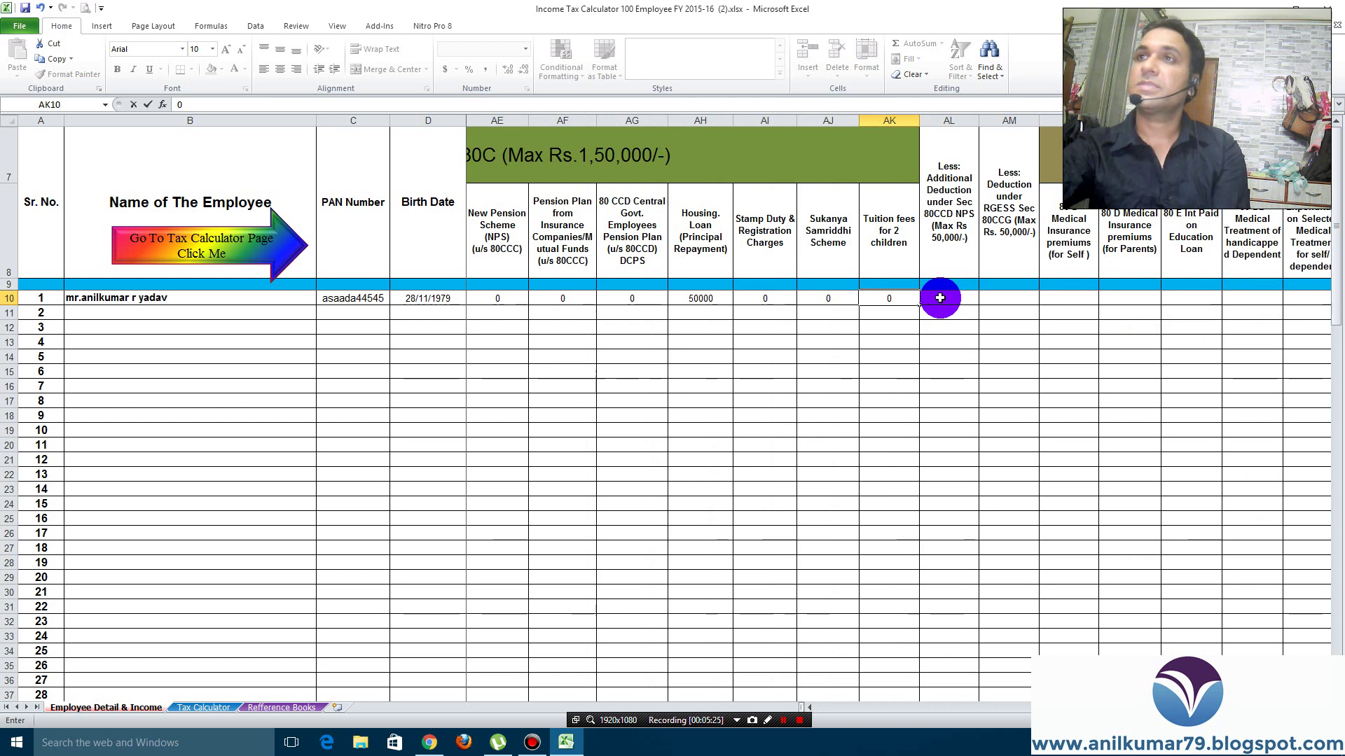
Enter 0 for NPS and RGESS, 10000 self medical insurance, and 0 for parents' insurance and education loan
click(939, 298)
text(0)
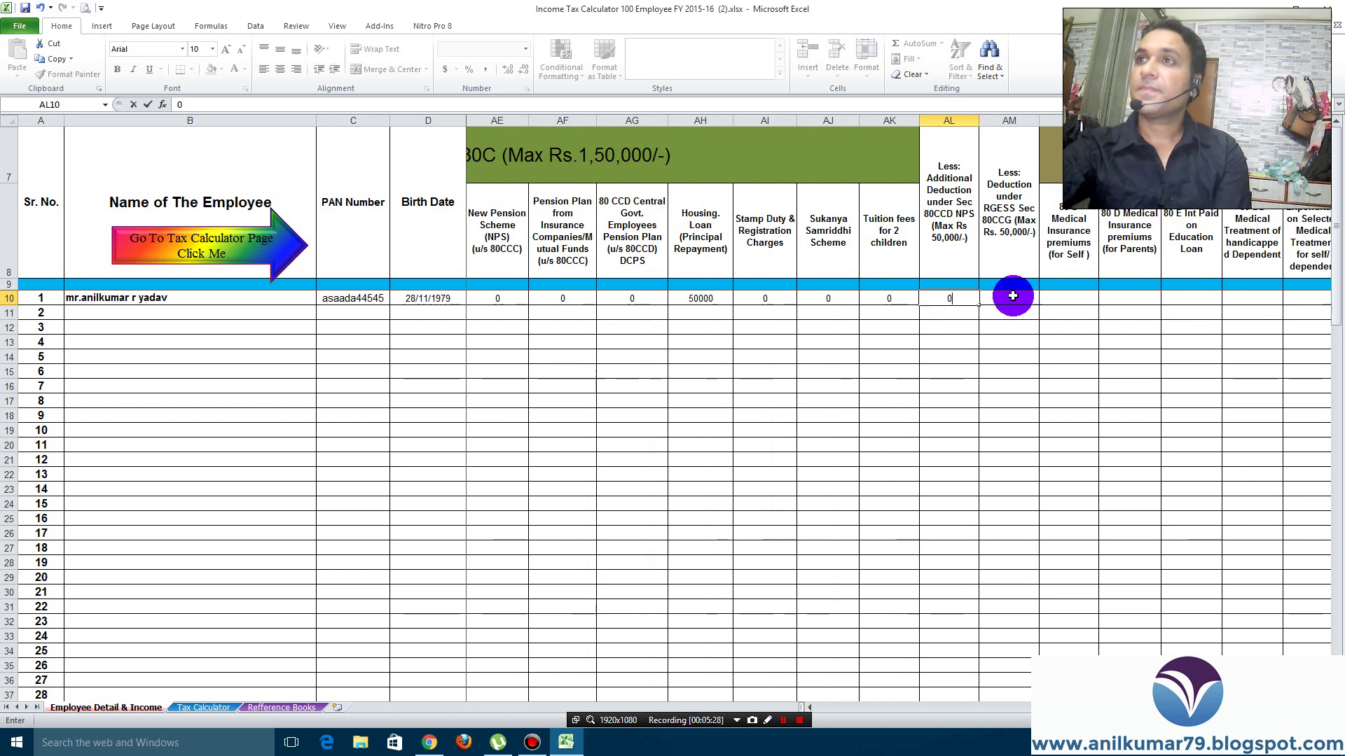
click(1013, 298)
text(0)
click(1067, 299)
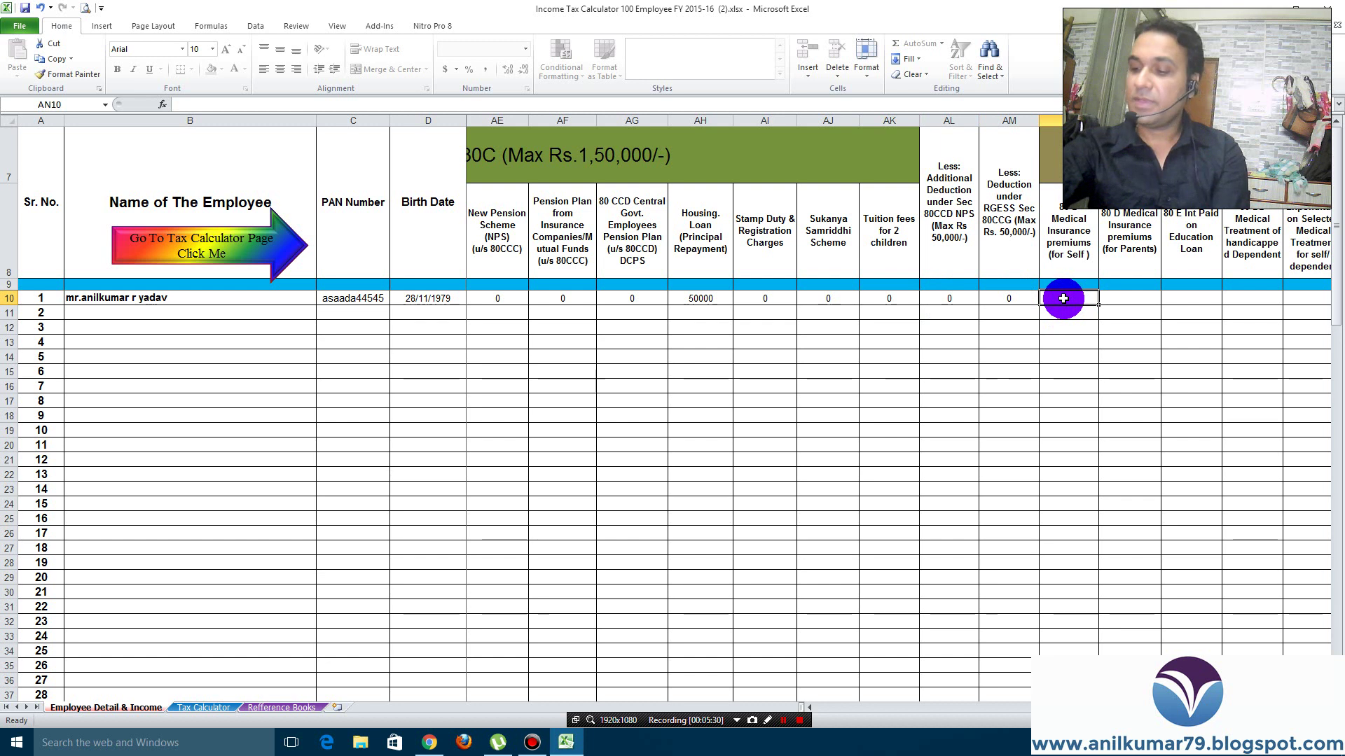
text(10000)
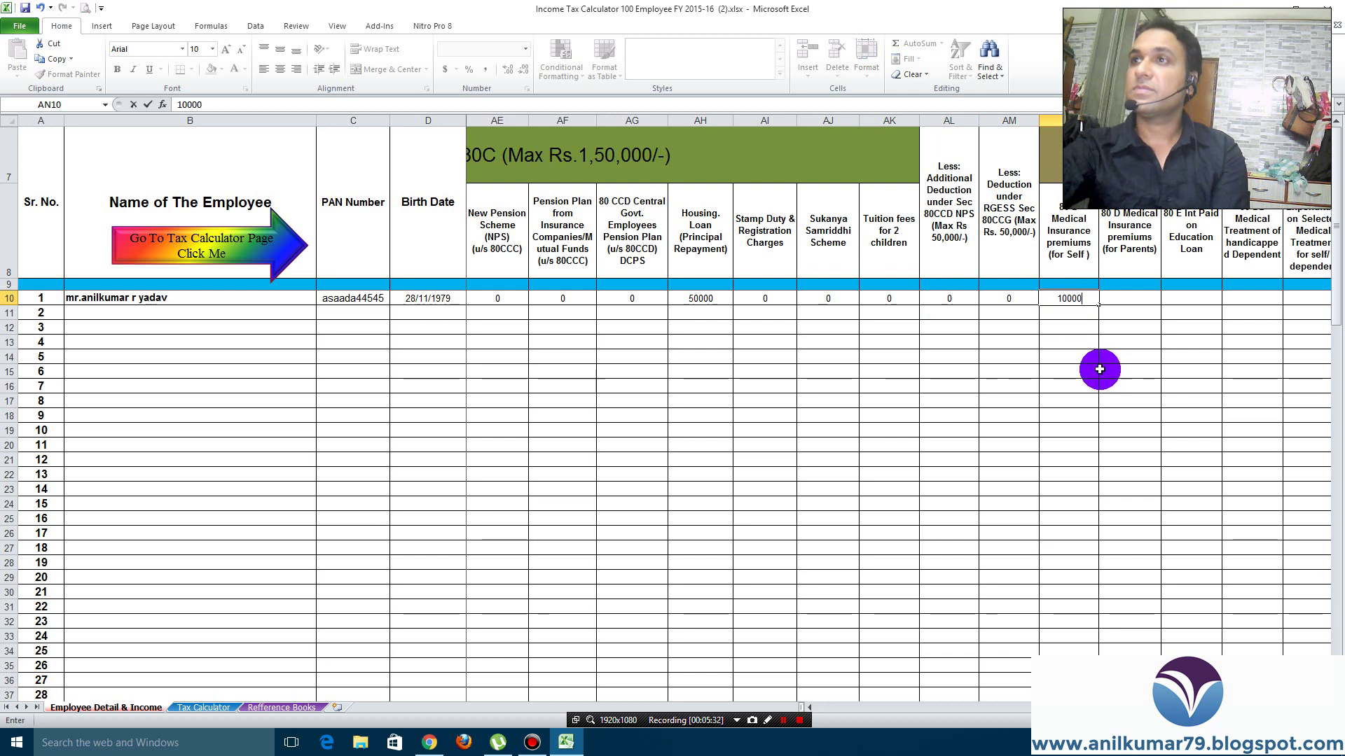
click(1136, 298)
text(0)
click(1201, 298)
text(0)
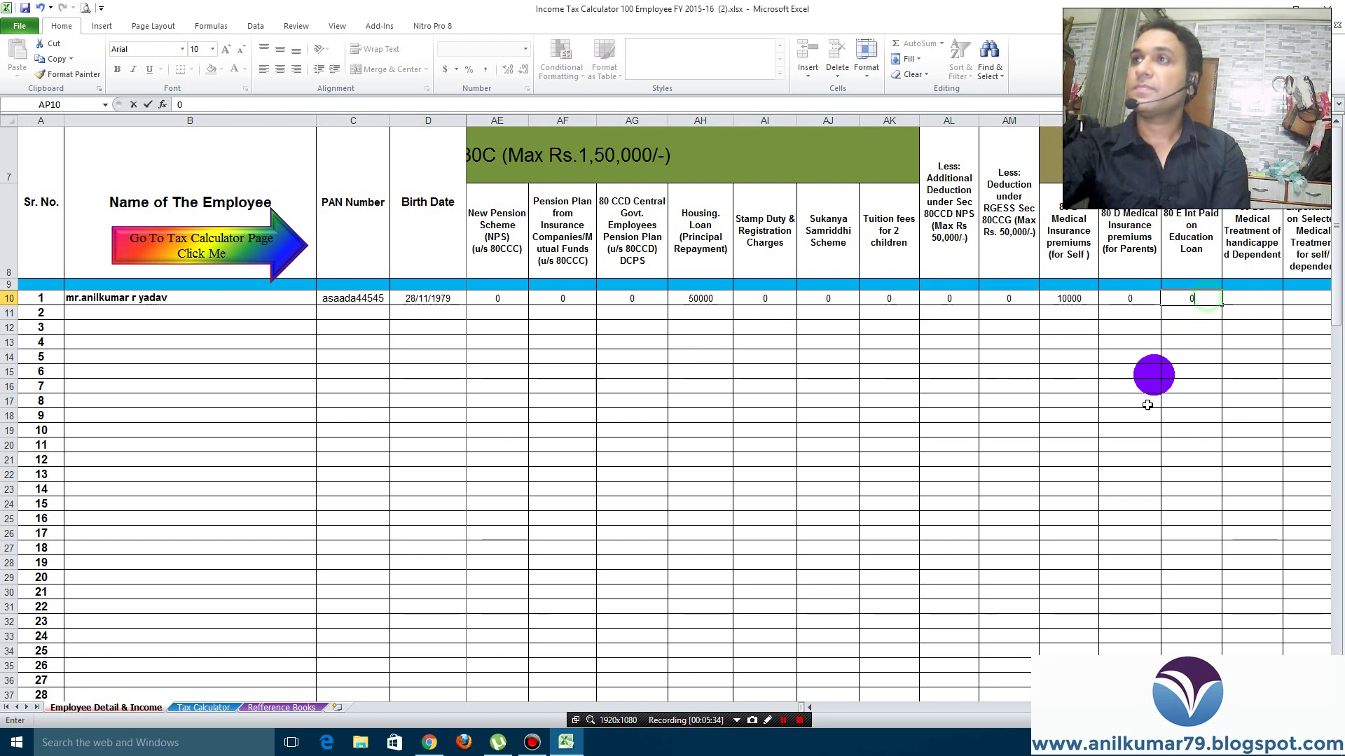
Enter 0 for the remaining 80DD–80U deductions and 15000 as total tax deduction in AW10
scroll(809, 707, right, 6)
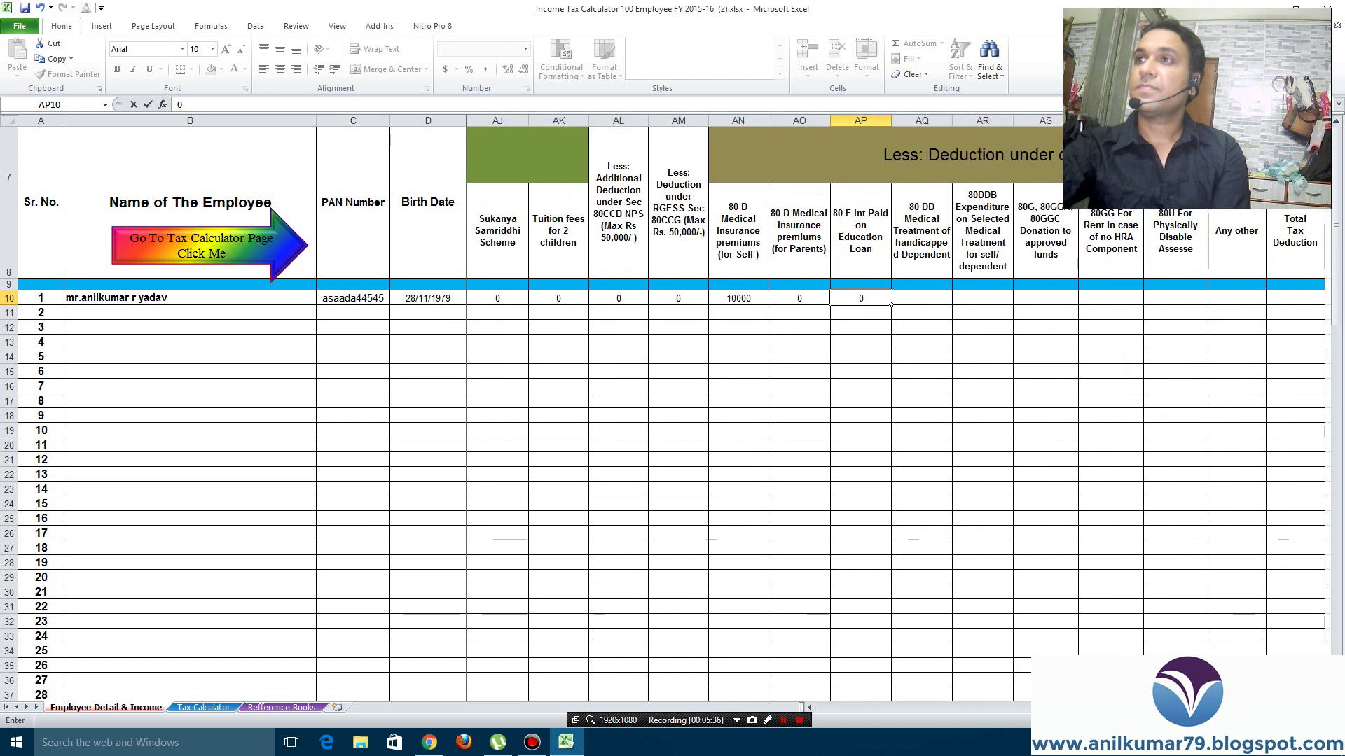
click(931, 298)
text(0)
click(991, 298)
text(0)
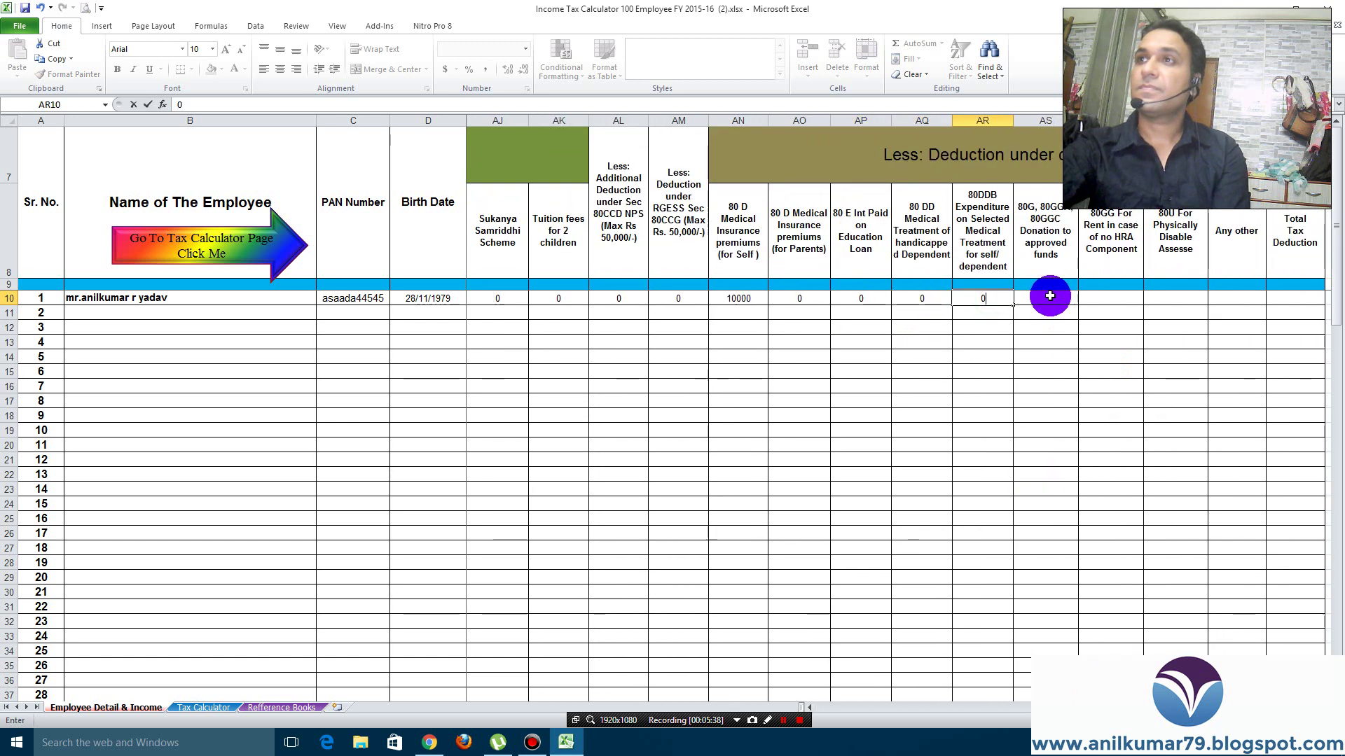
click(1050, 297)
text(0)
click(1121, 299)
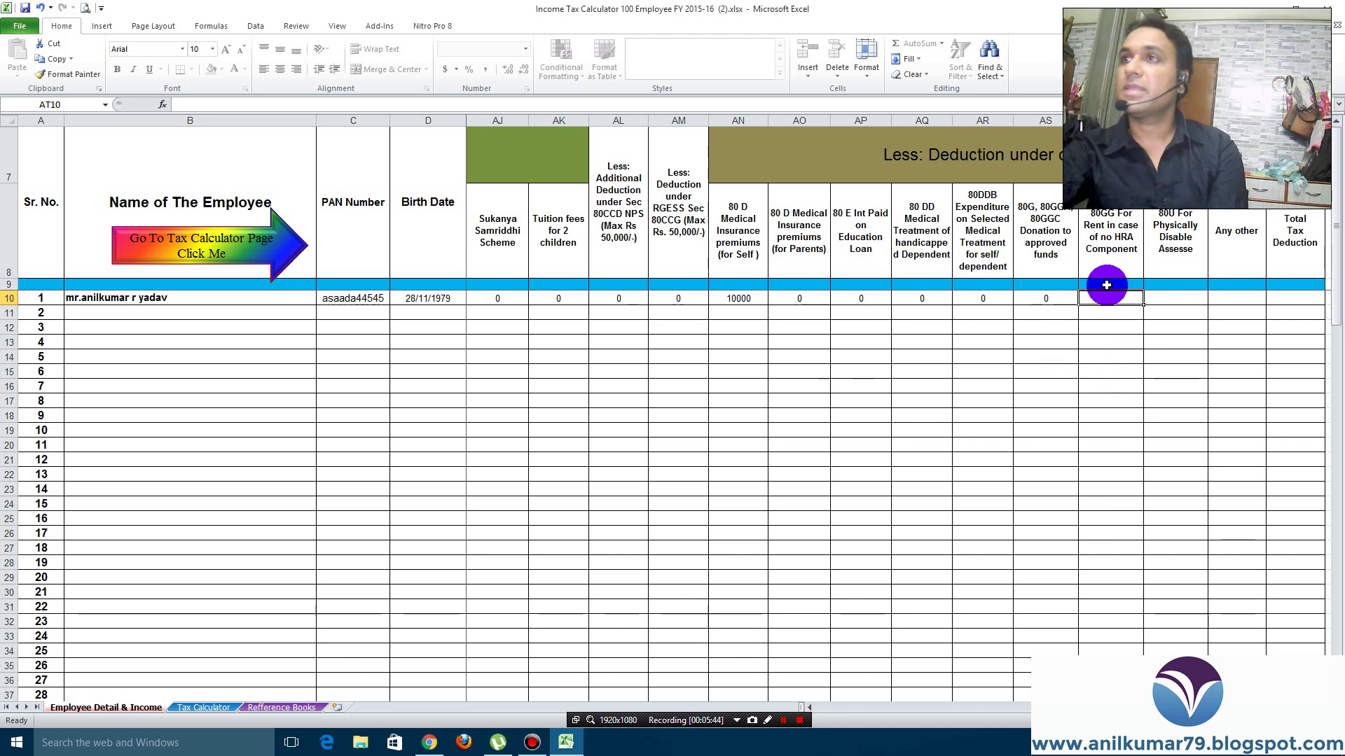
text(0)
key(Tab)
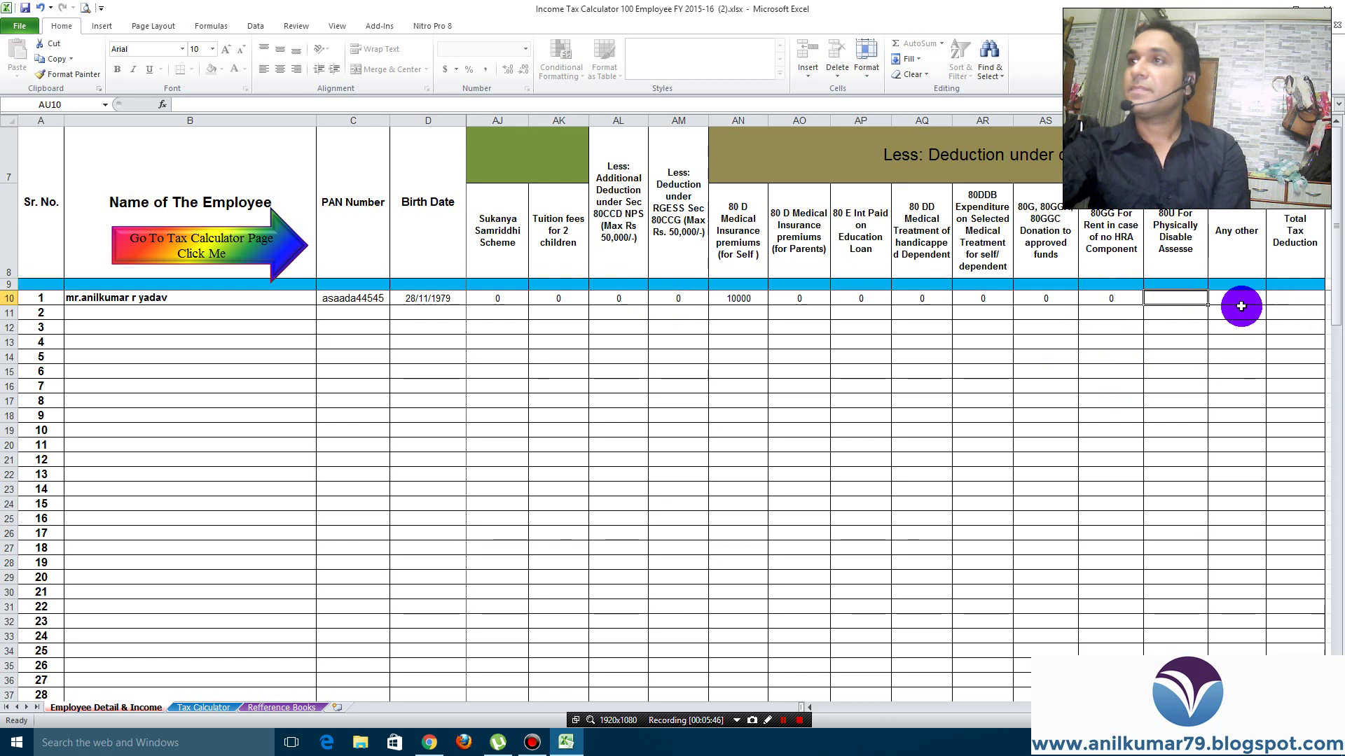
click(1233, 297)
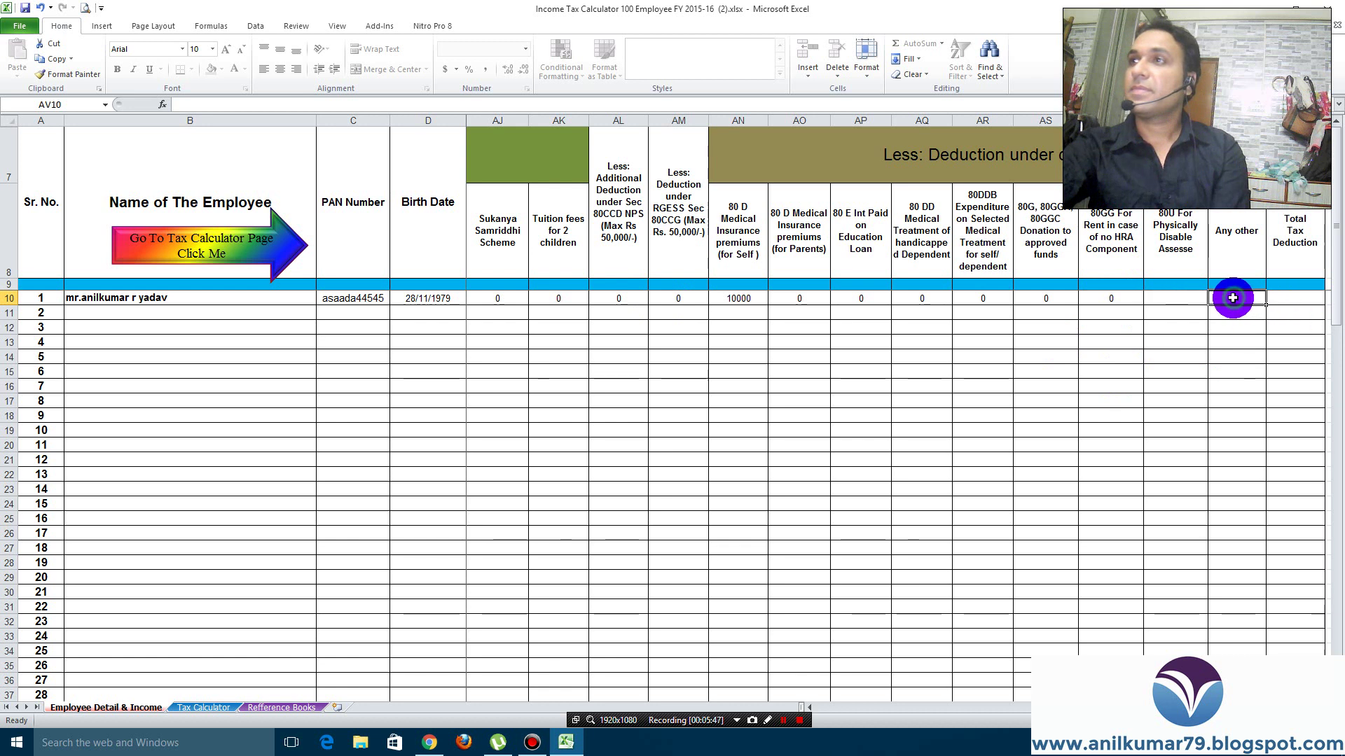
click(1175, 298)
text(0)
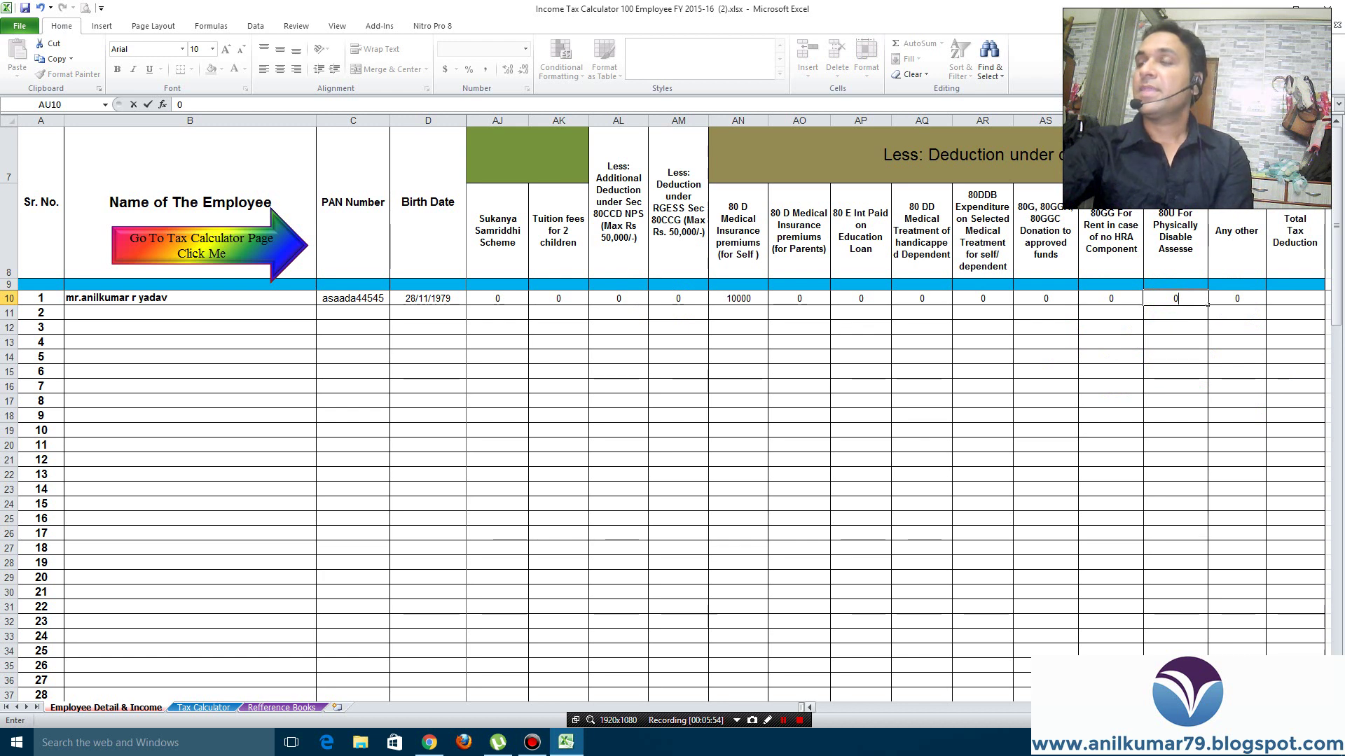
click(1287, 302)
text(15000)
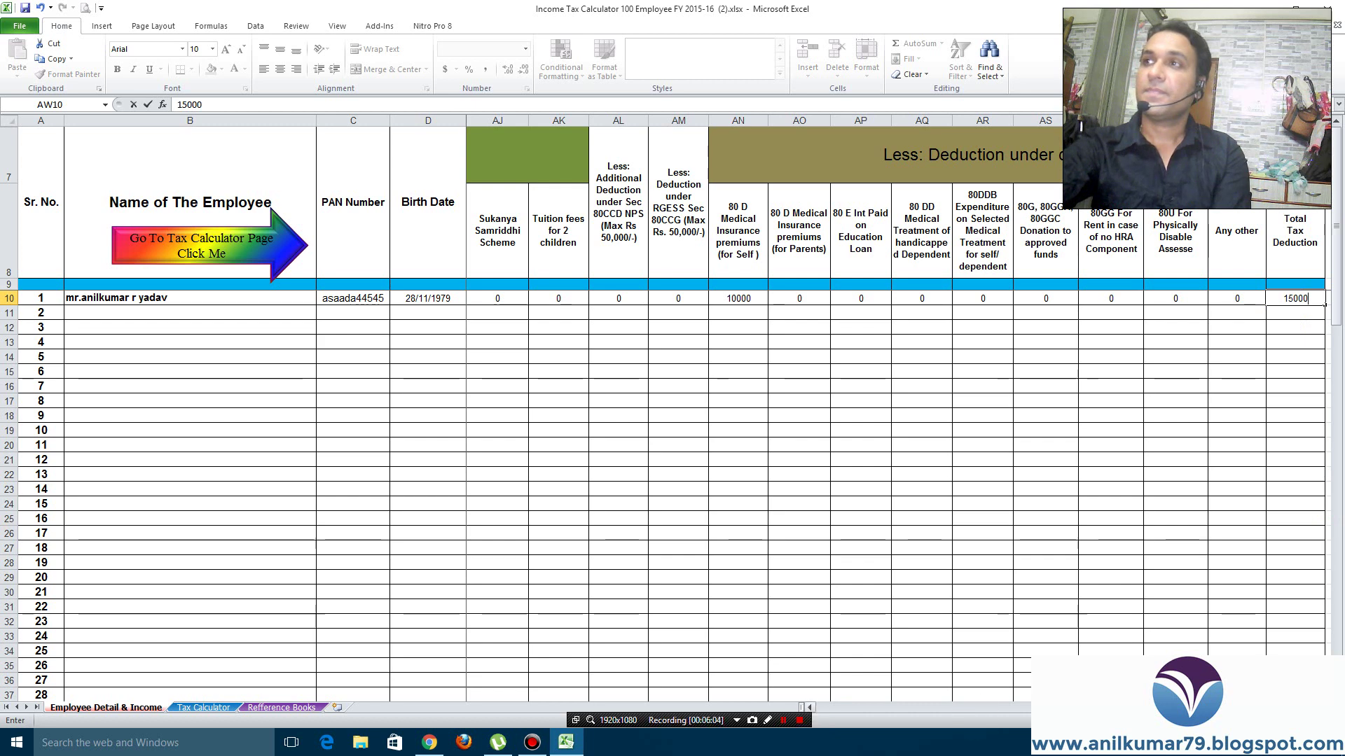
drag(1009, 707, 808, 707)
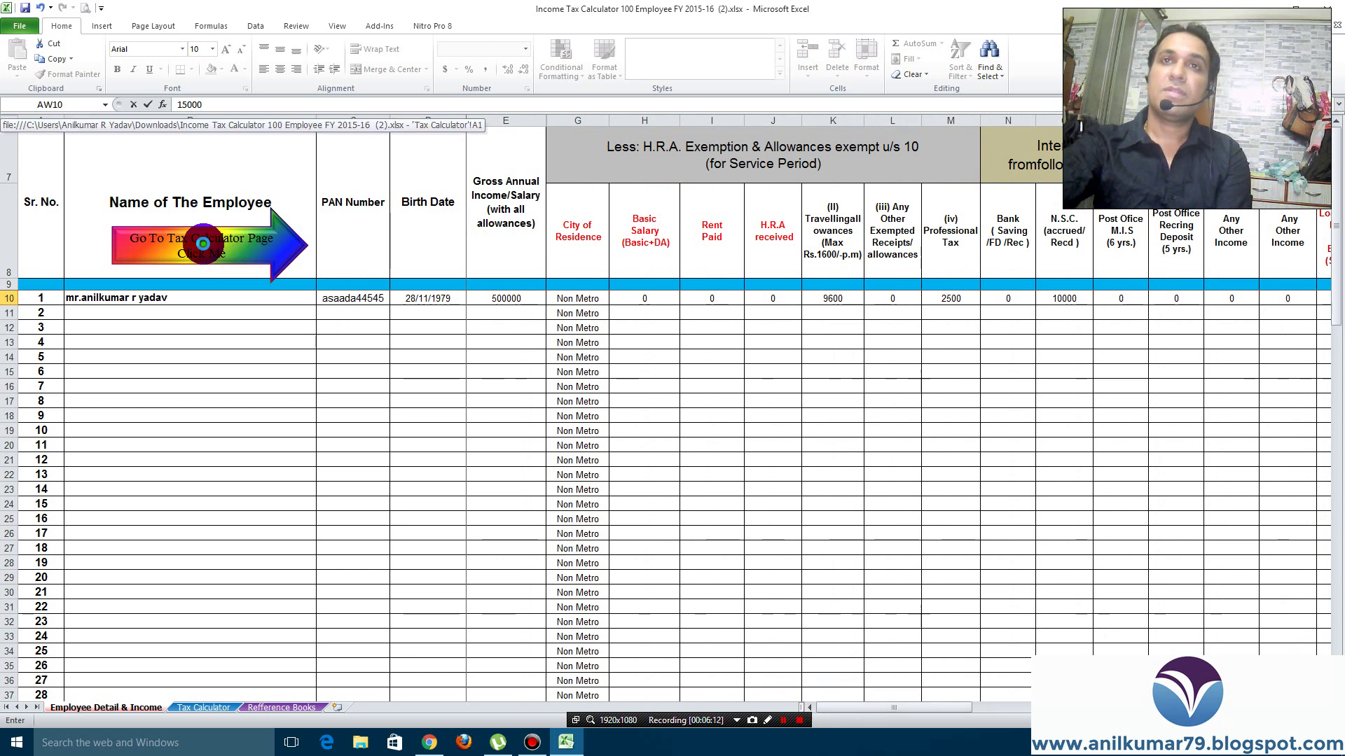
Jump to the Tax Calculator sheet via the 'Go To Tax Calculator Page' arrow
click(202, 243)
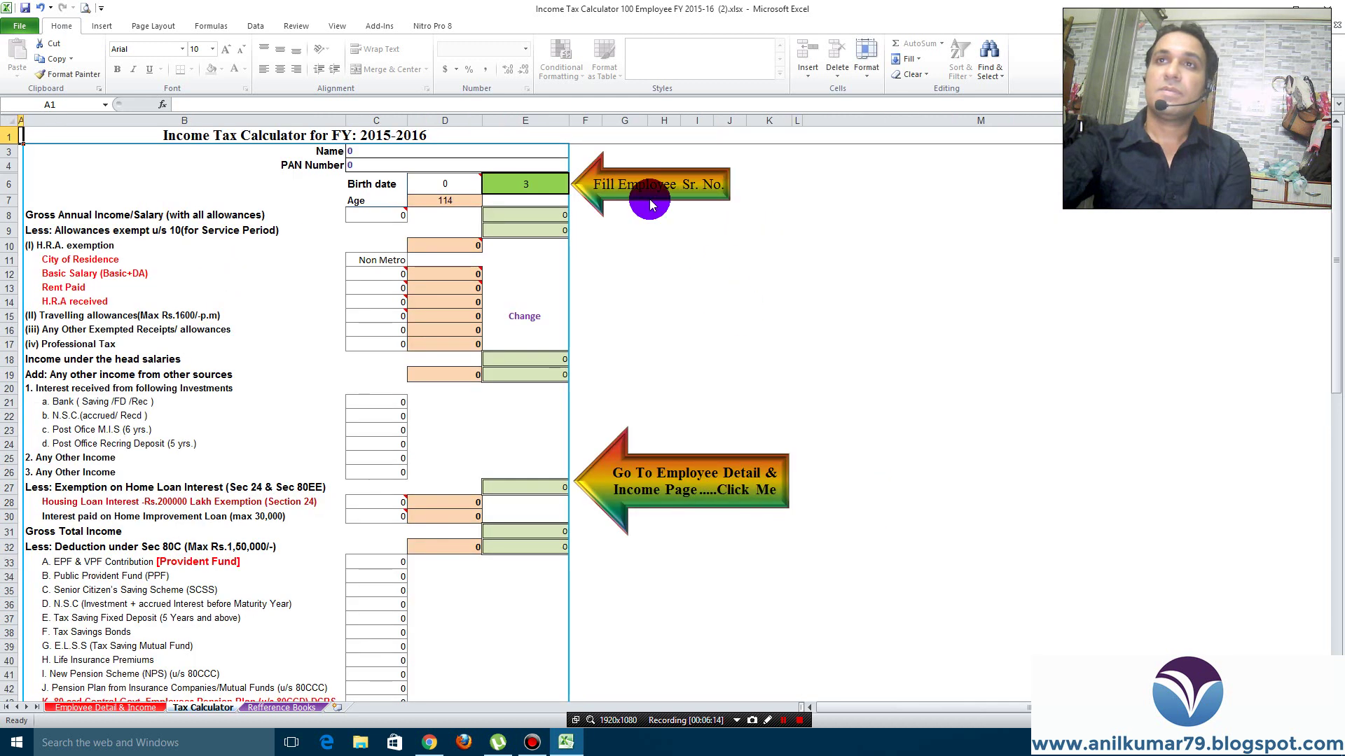
Enter employee serial number 1 in E6 and check the loaded PAN and gross annual income
click(521, 187)
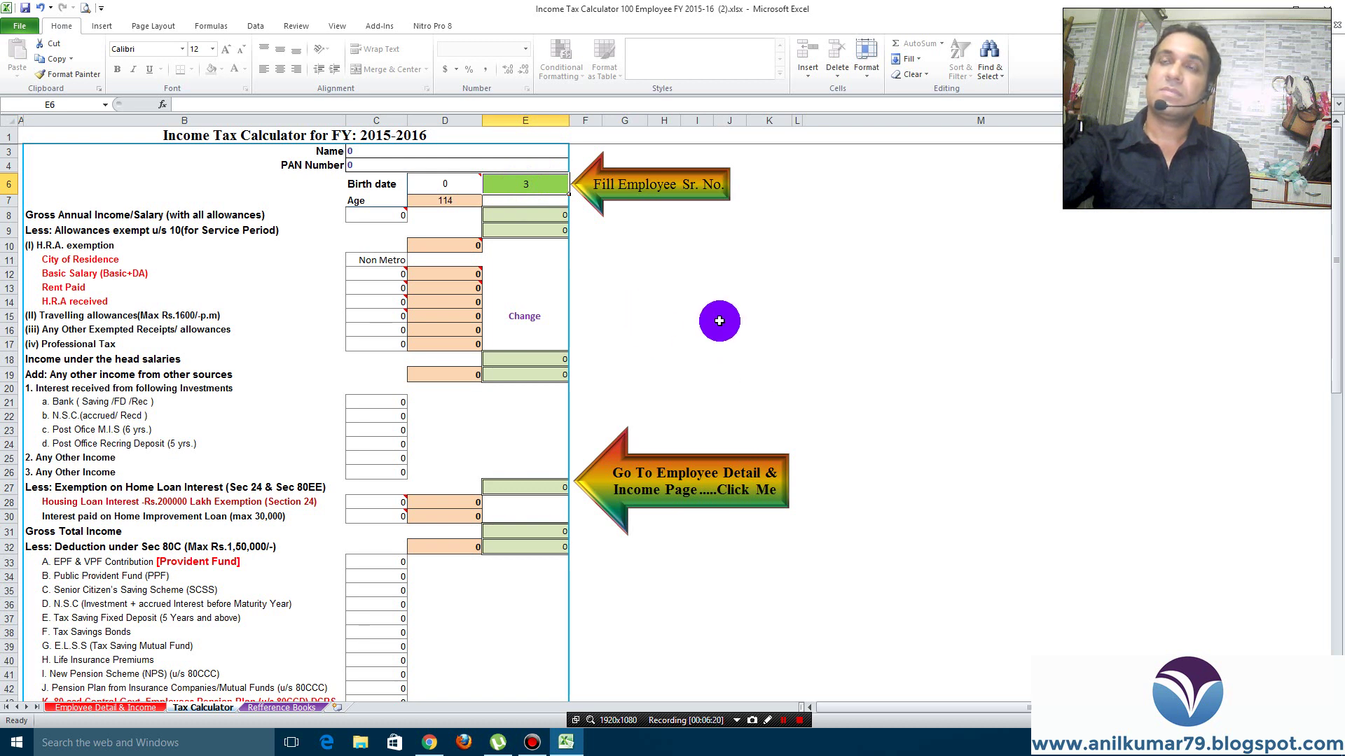
text(1)
click(720, 321)
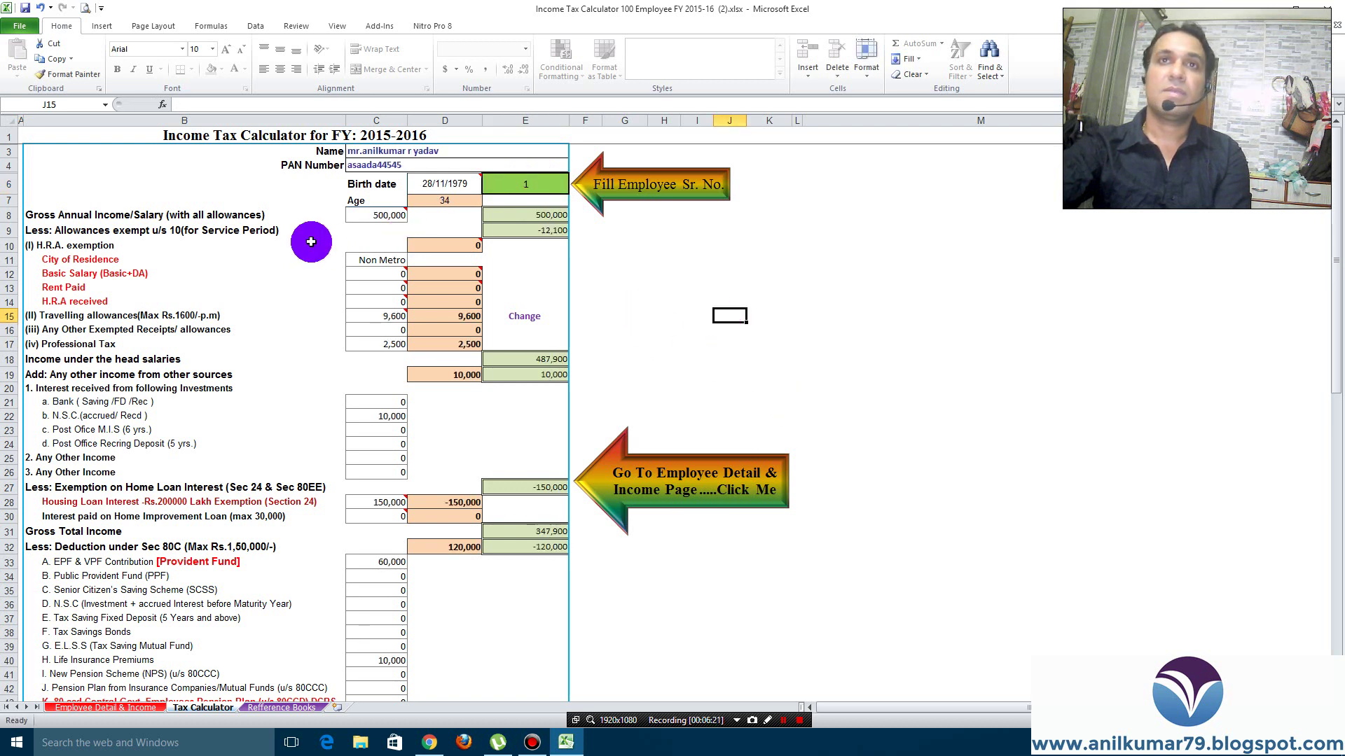
click(360, 166)
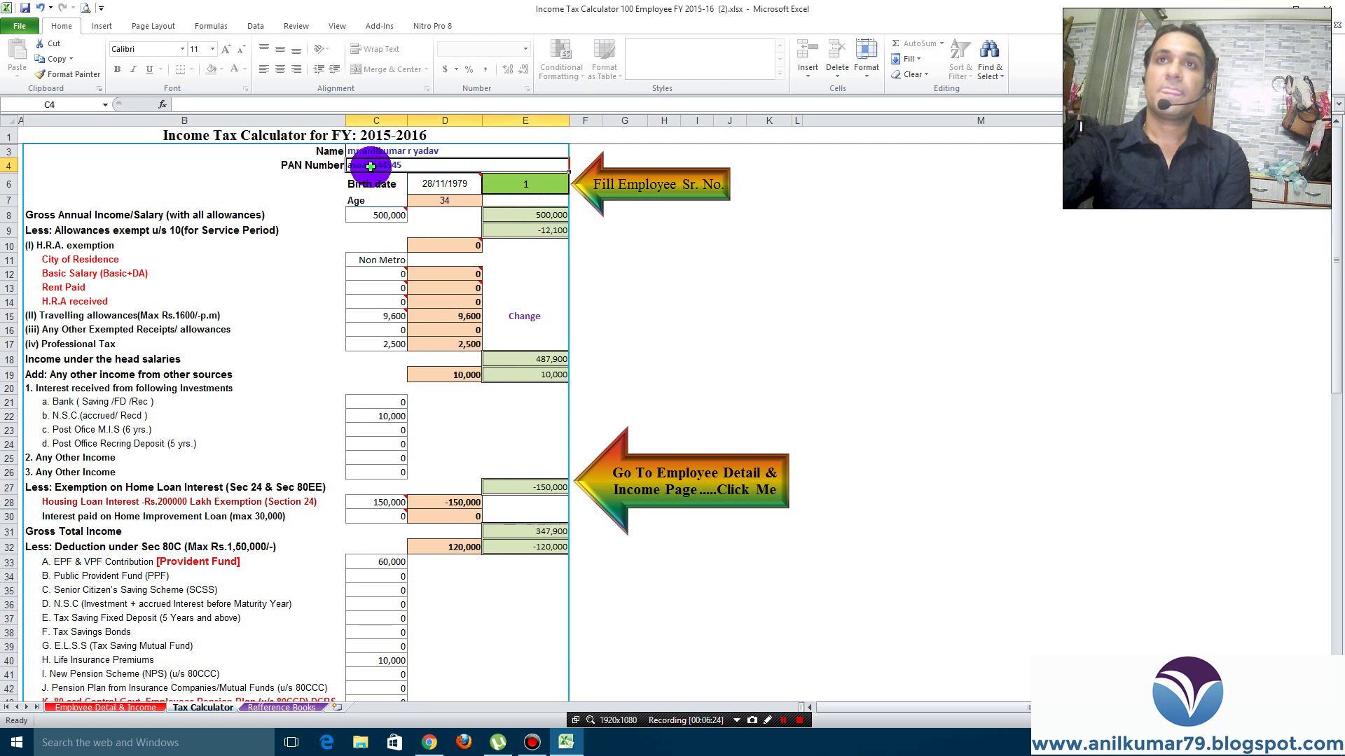
mouse_move(449, 187)
click(361, 218)
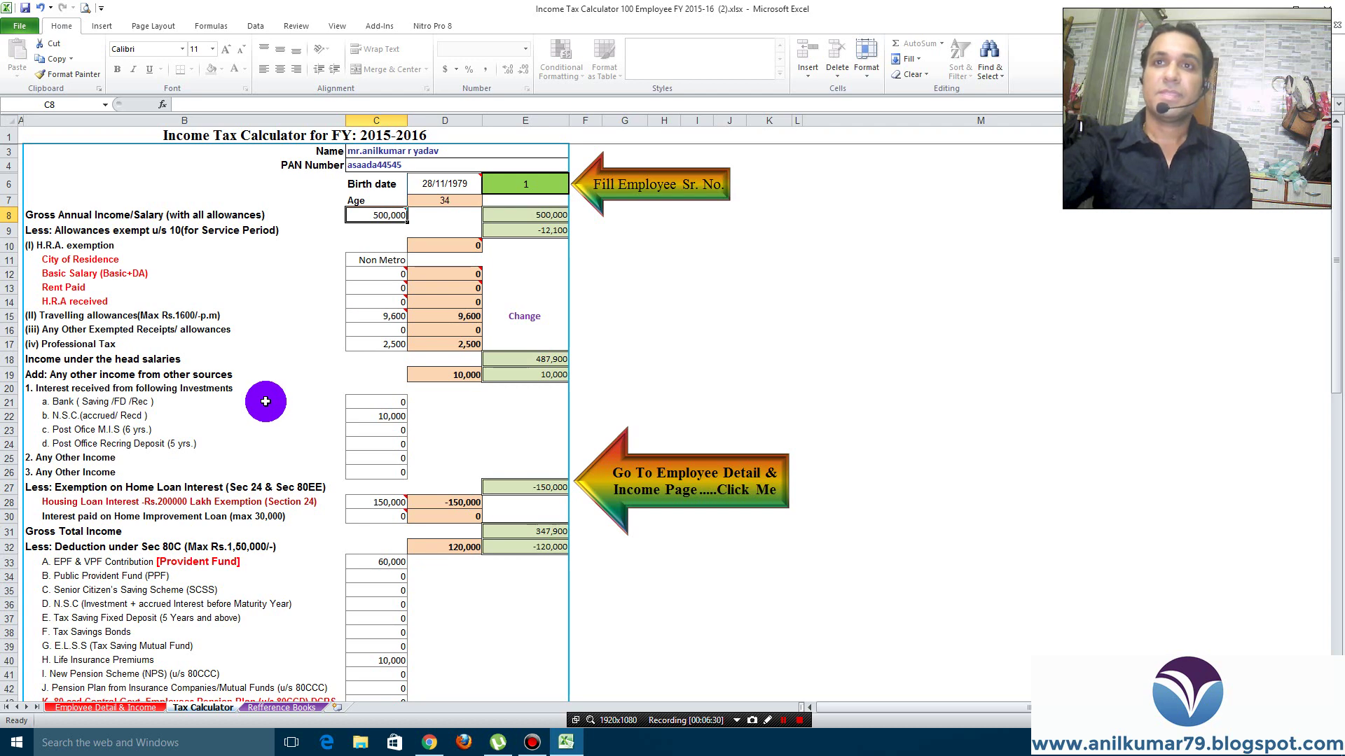
scroll(266, 401, down, 10)
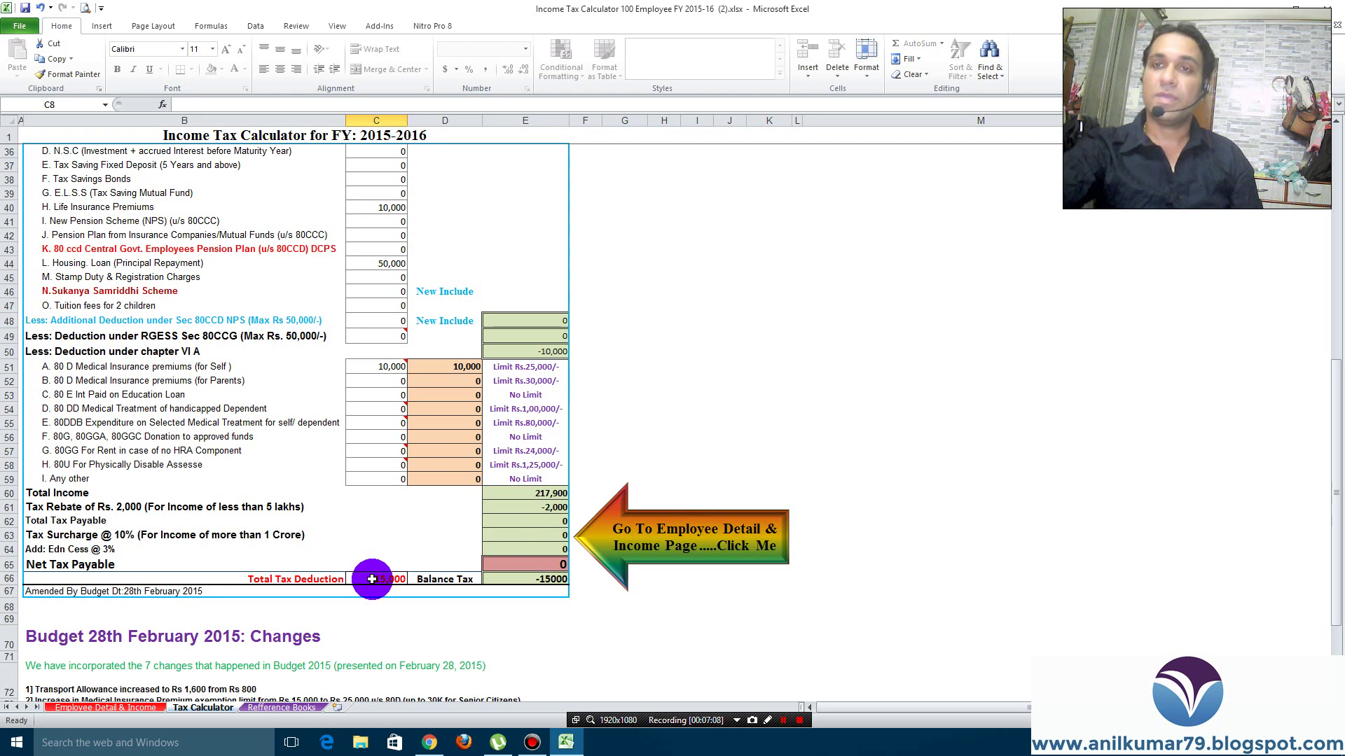
click(514, 580)
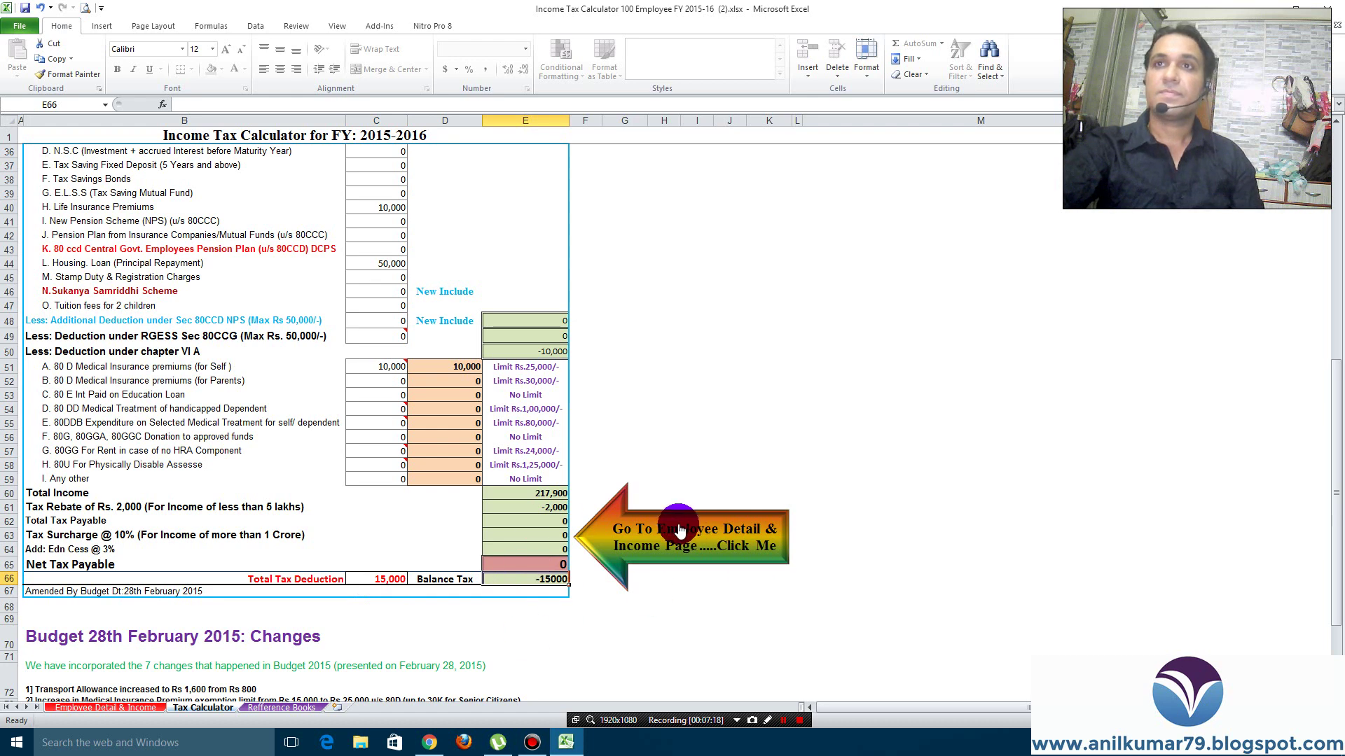
scroll(679, 530, up, 11)
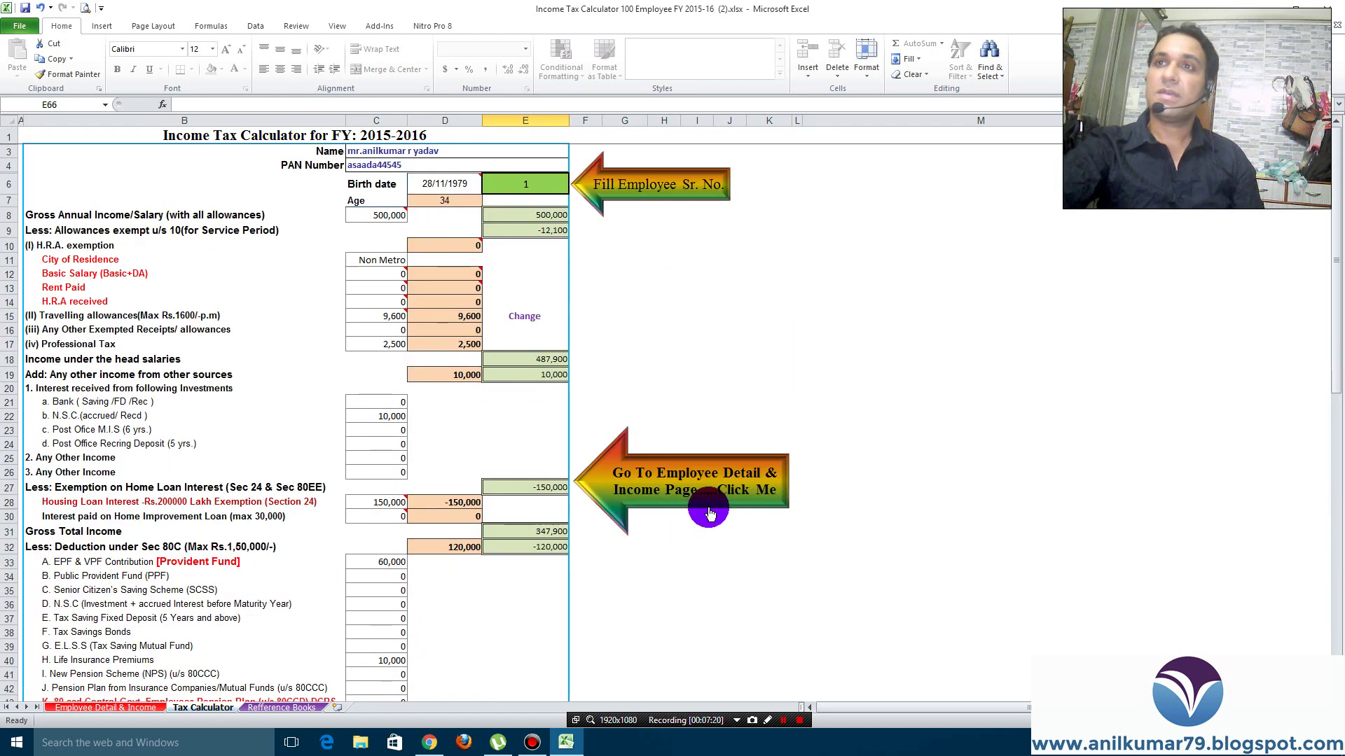
On the Employee Detail & Income sheet, enter placeholder name, PAN and birth date in row 11
click(708, 514)
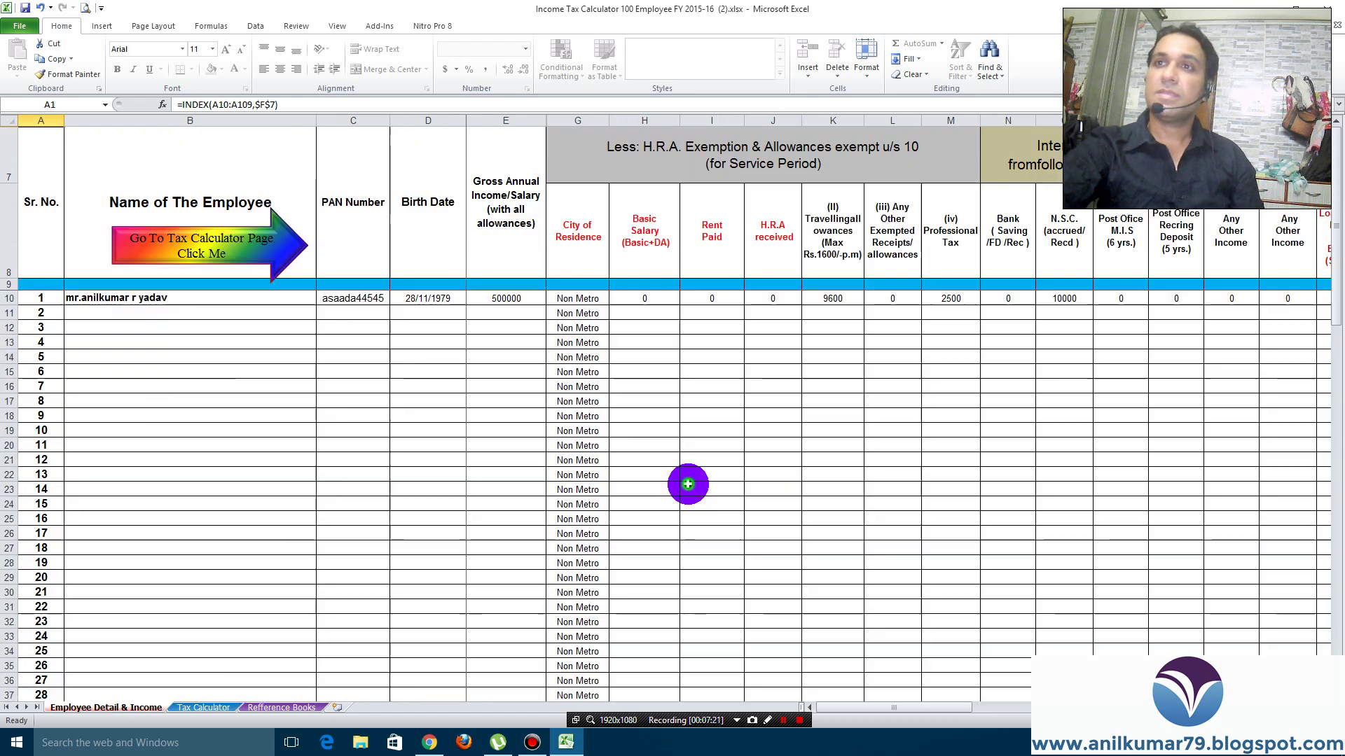
click(101, 310)
text(FGFFFHF)
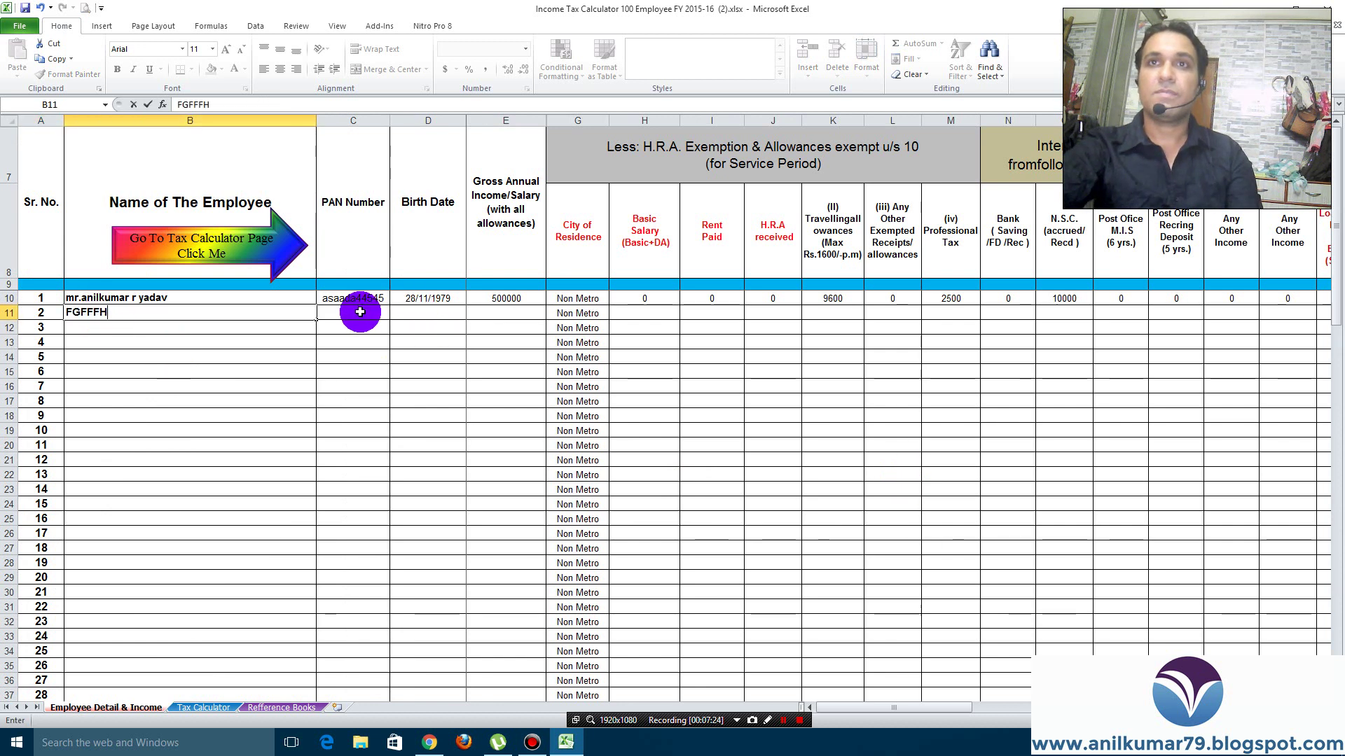
click(360, 312)
text(GHGHGHG)
click(429, 312)
text(GG)
Enter gross income 50000, basic salary, rent and H.R.A 0, and travelling allowance 96000
click(517, 314)
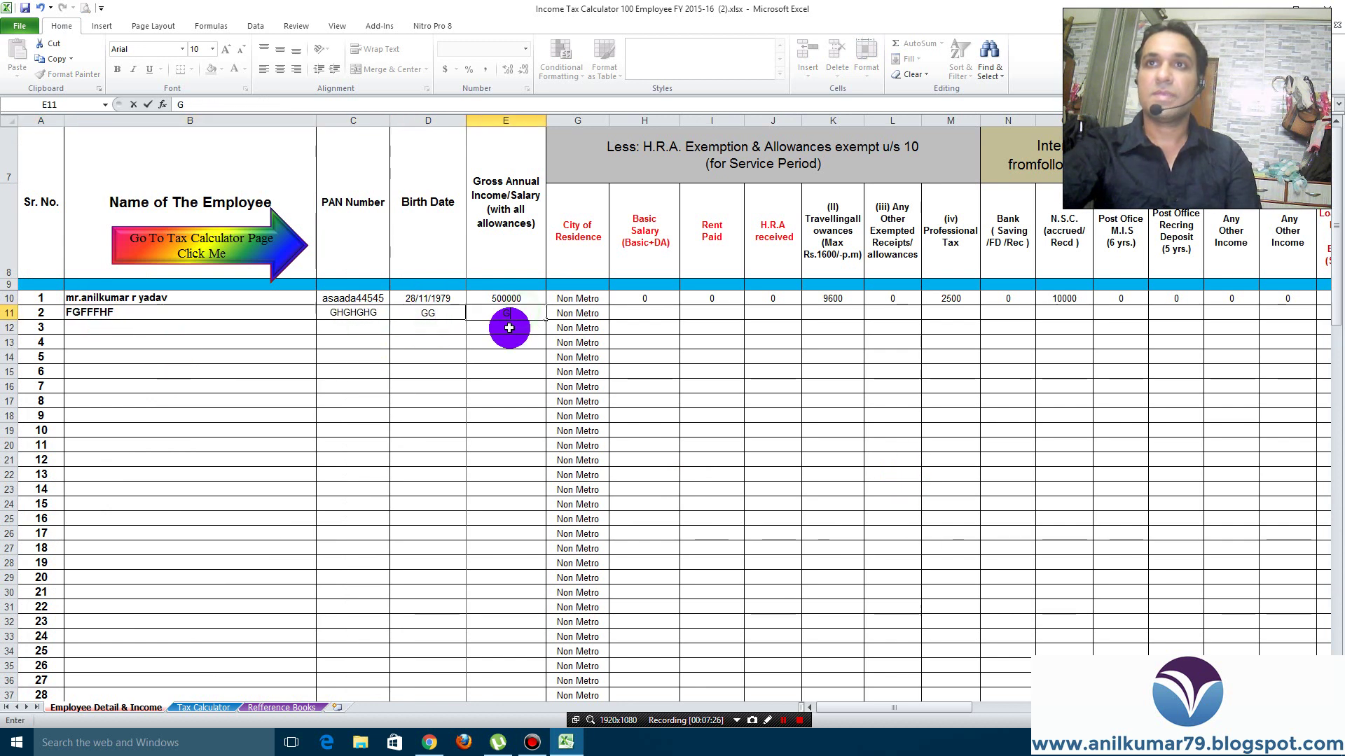
text(50000)
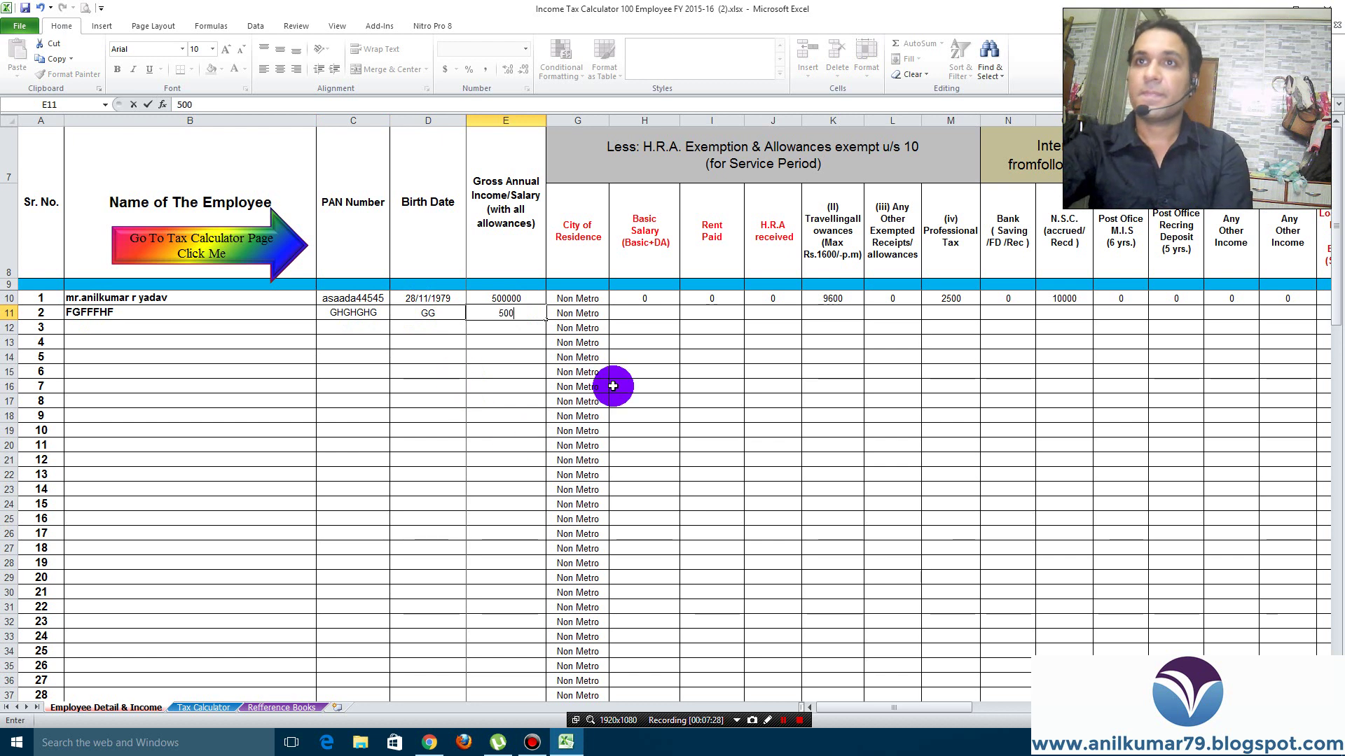
click(649, 312)
text(0)
click(729, 315)
text(0)
click(790, 312)
text(0)
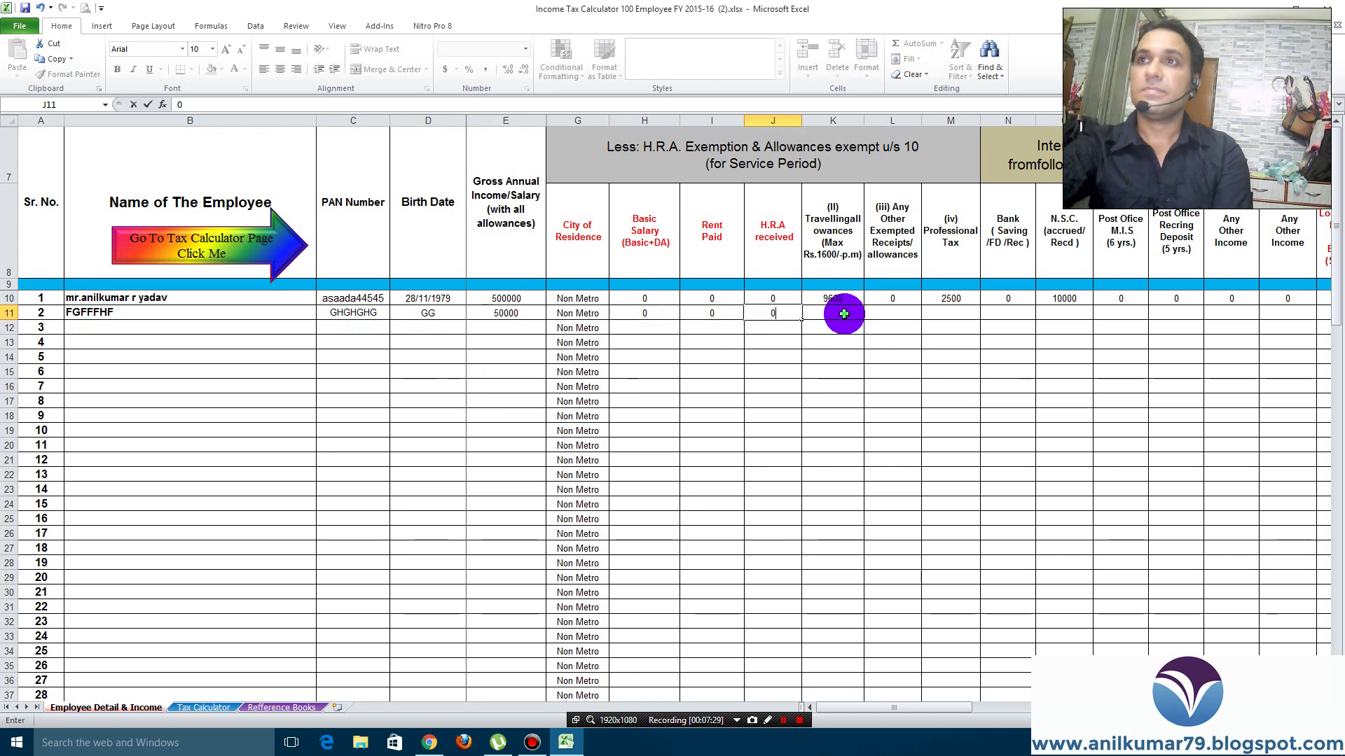
click(844, 313)
text(96000)
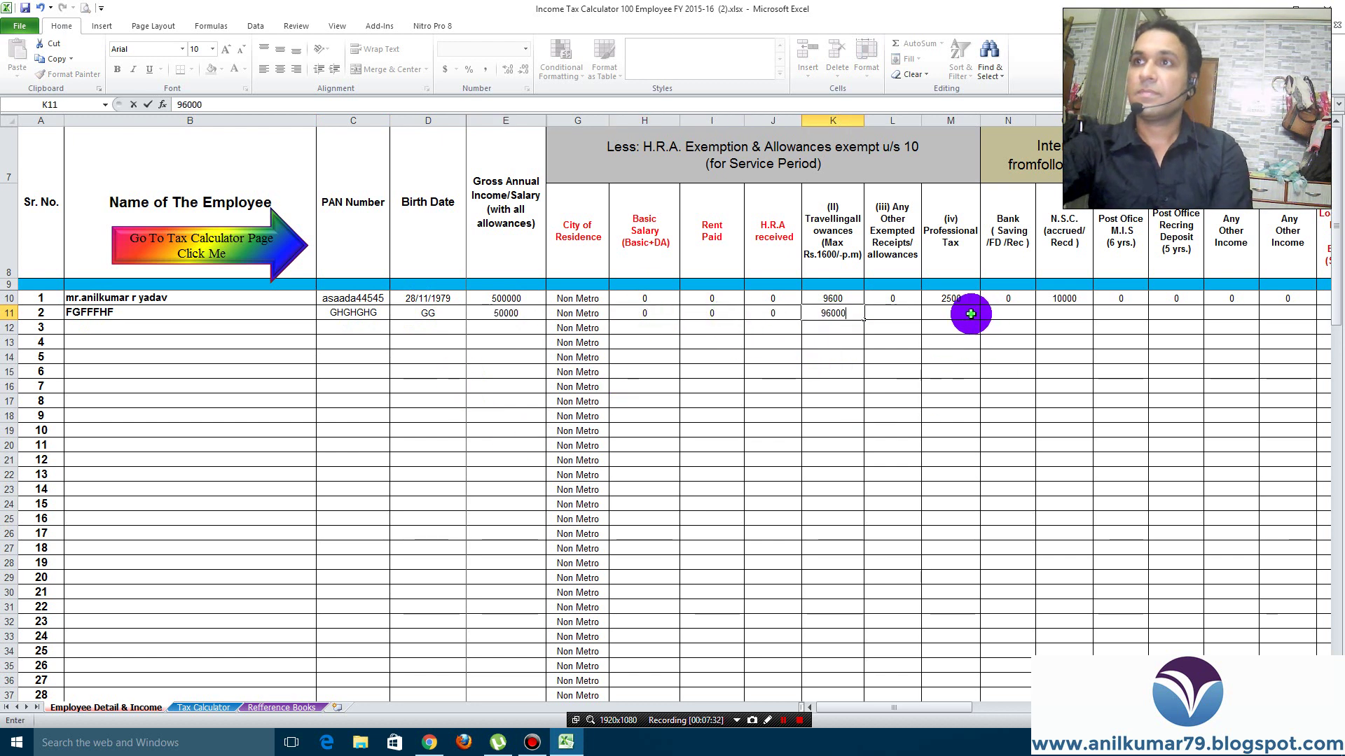
Enter professional tax 2500 and N.S.C. interest 8000 for the second employee
click(963, 315)
text(2500)
click(1066, 316)
text(1000)
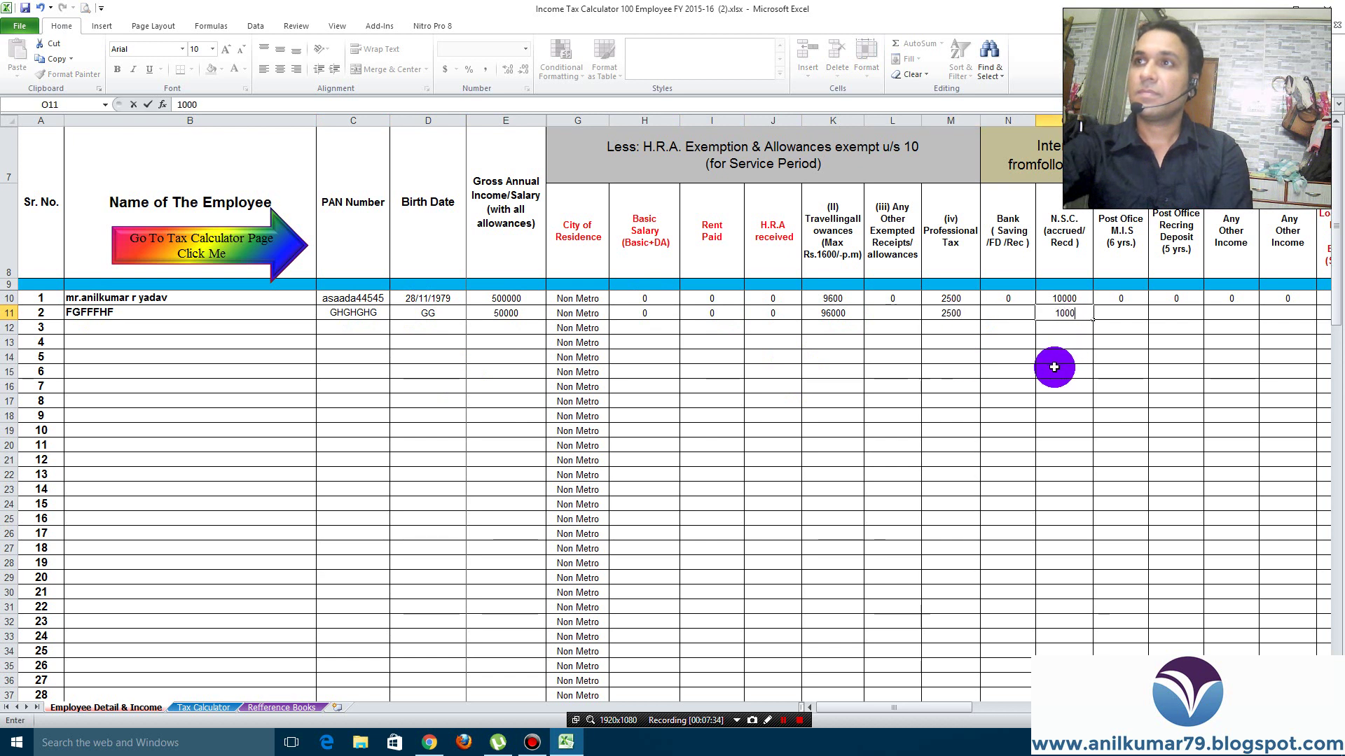
double_click(1054, 314)
text(8000)
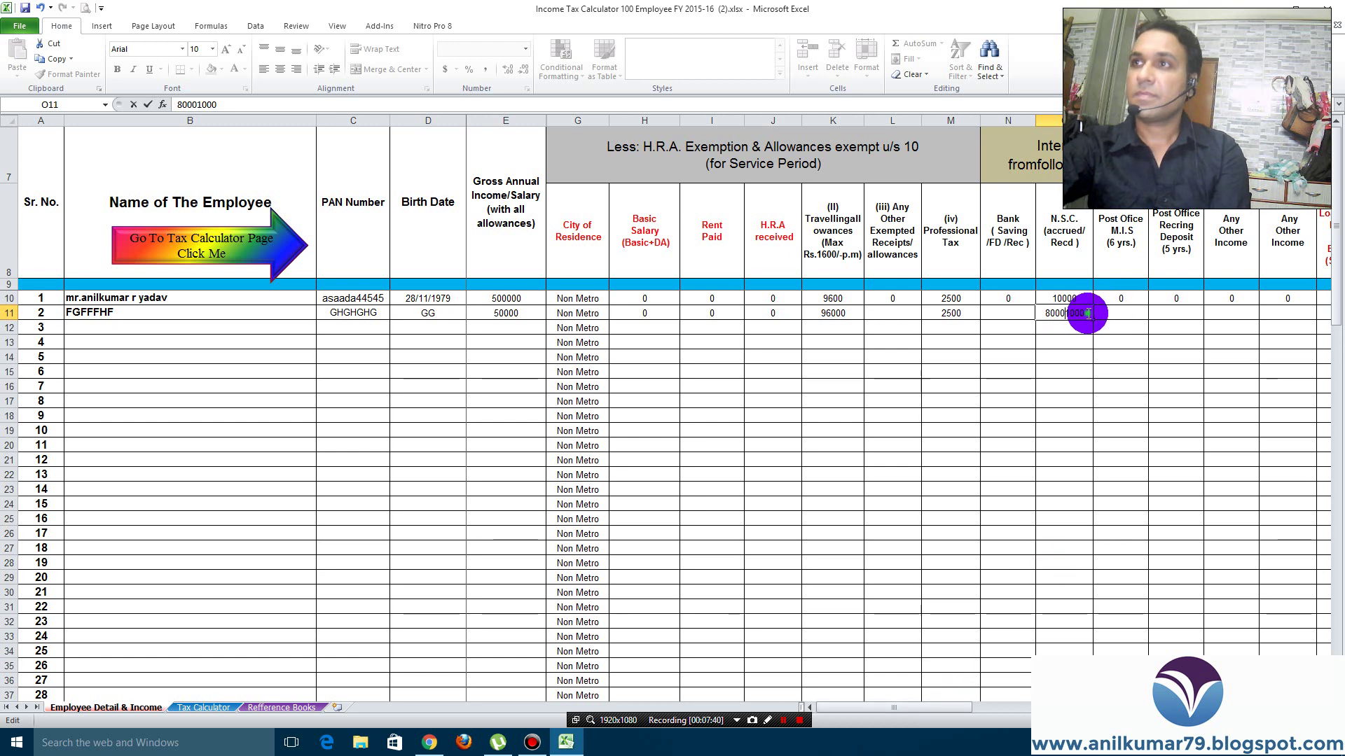
key(BackSpace)
key(BackSpace)
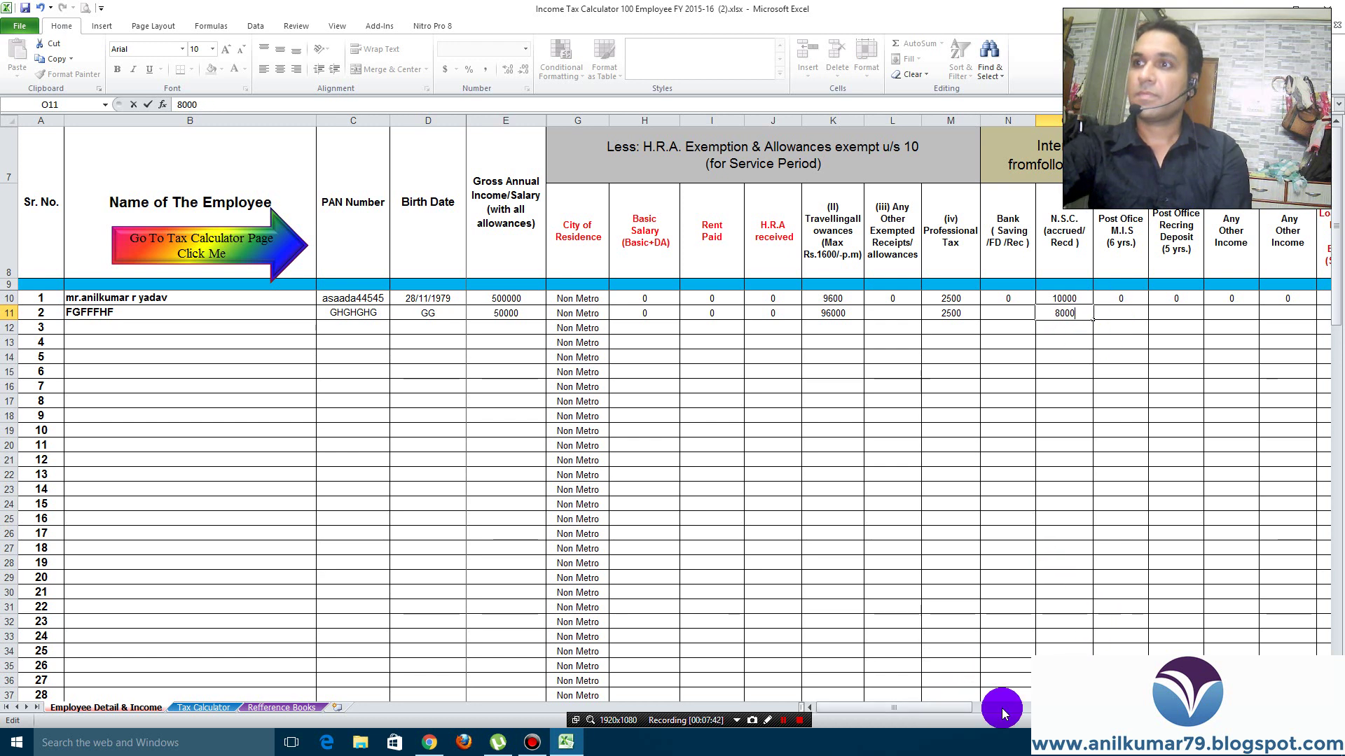
Enter 0 for Post Office deposits and other incomes, and 1000 housing loan interest
scroll(967, 702, right, 5)
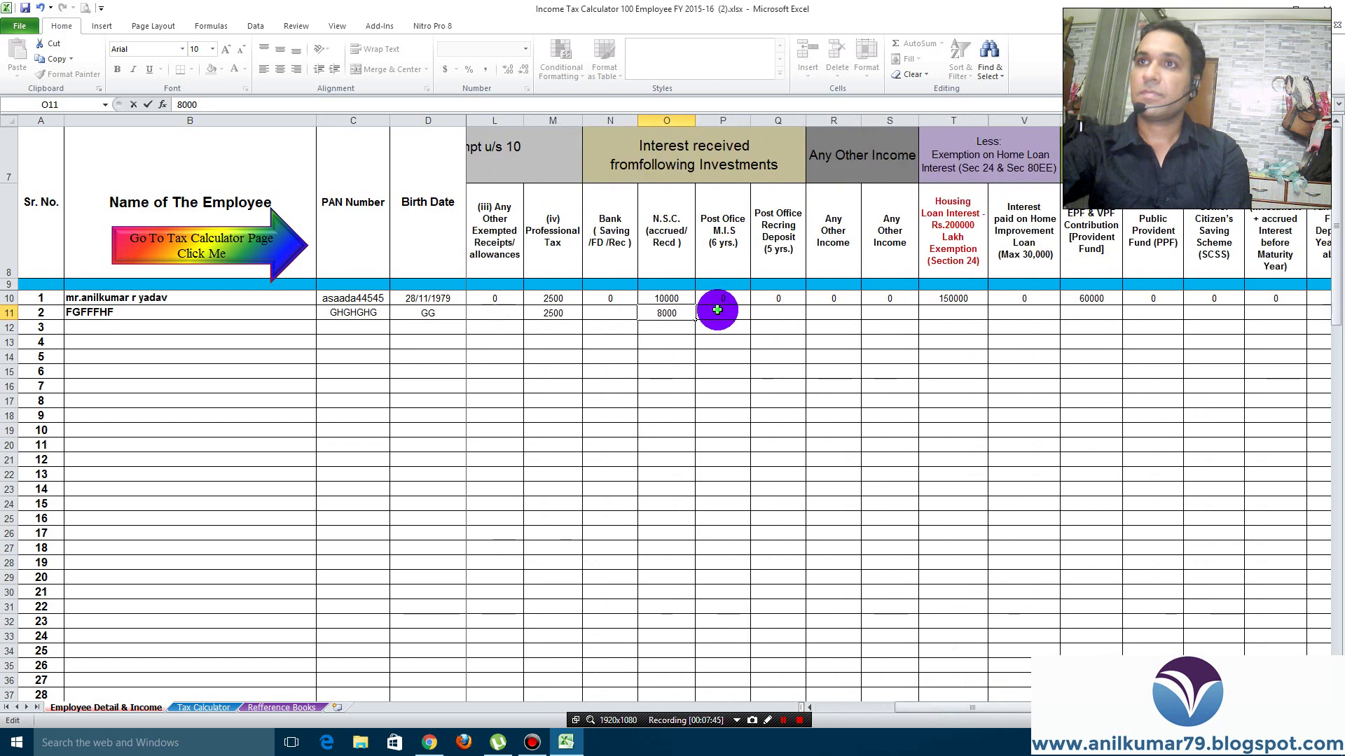
click(717, 310)
text(0)
click(781, 313)
text(0)
click(837, 312)
text(0)
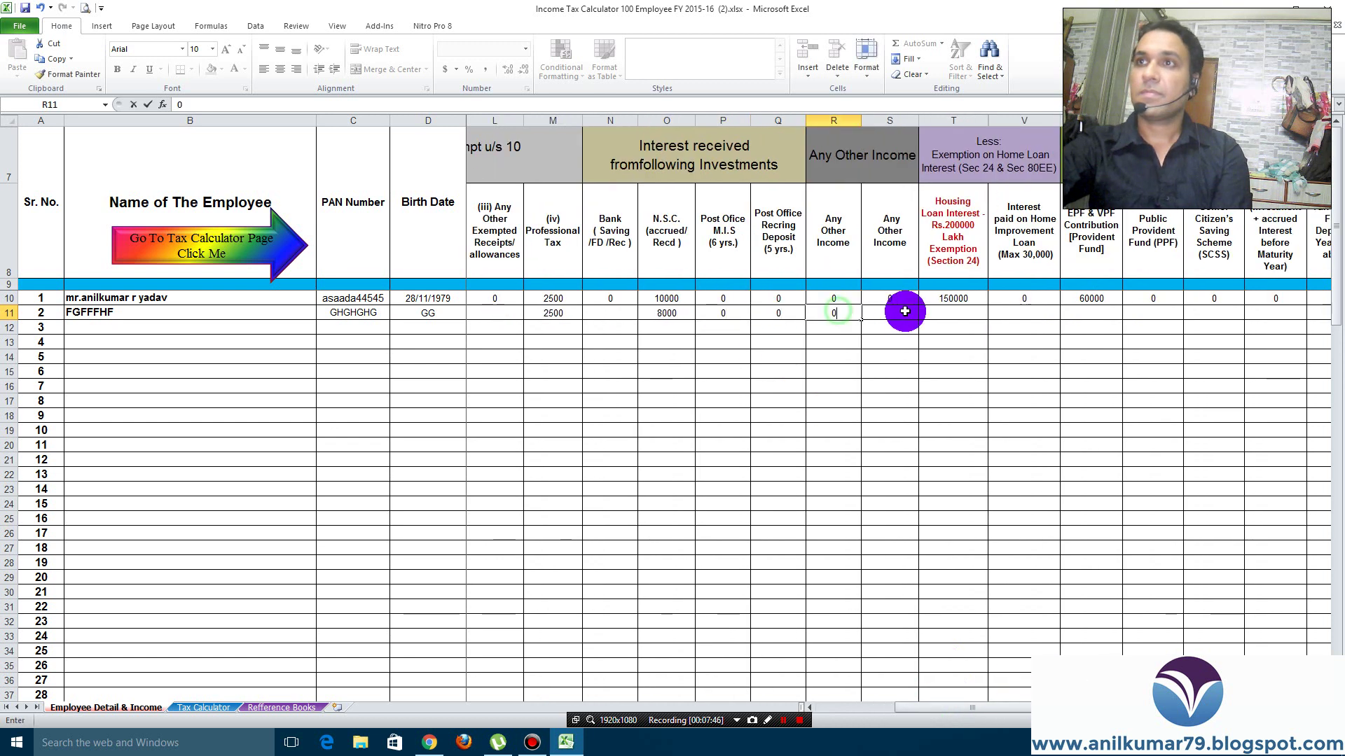
click(905, 311)
text(0)
click(951, 317)
text(1000)
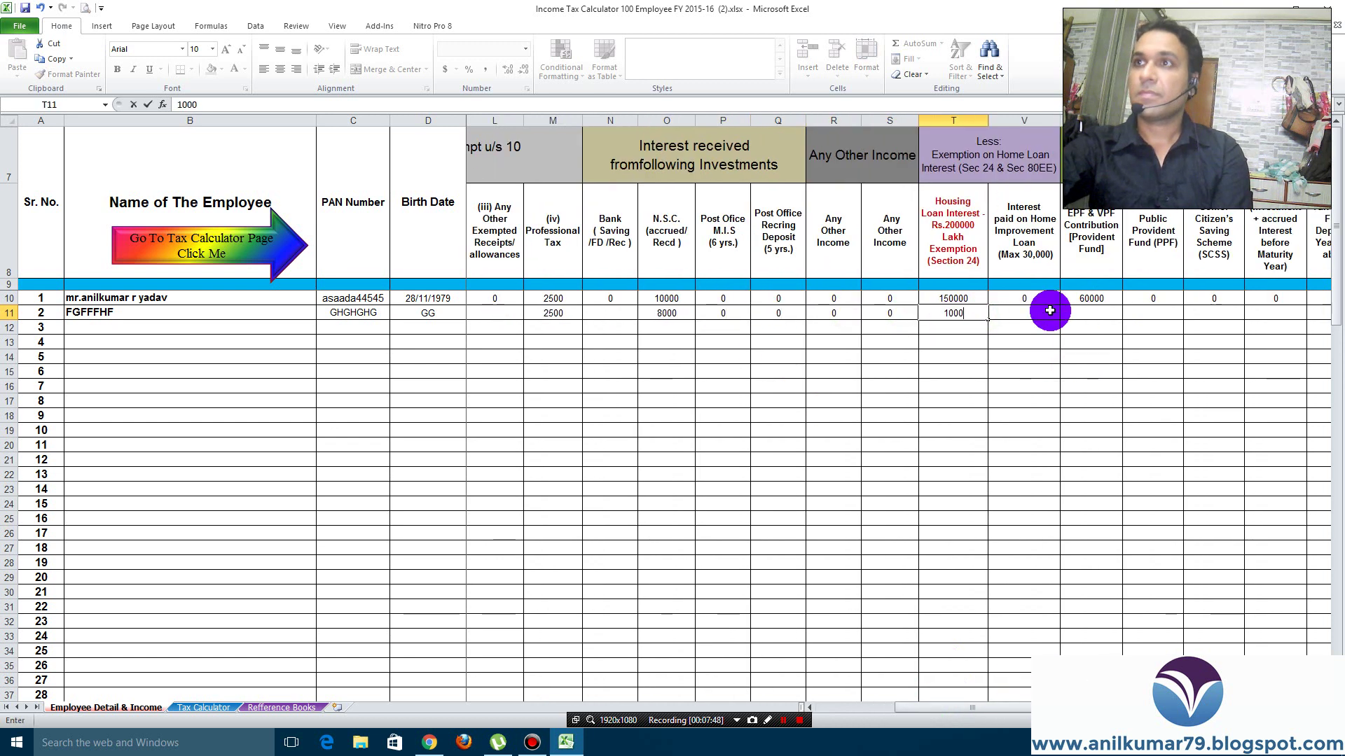
click(1049, 311)
text(0)
Enter EPF & VPF contribution 5000, with Public Provident Fund and Senior Citizen's scheme at 0
click(1090, 315)
text(5000)
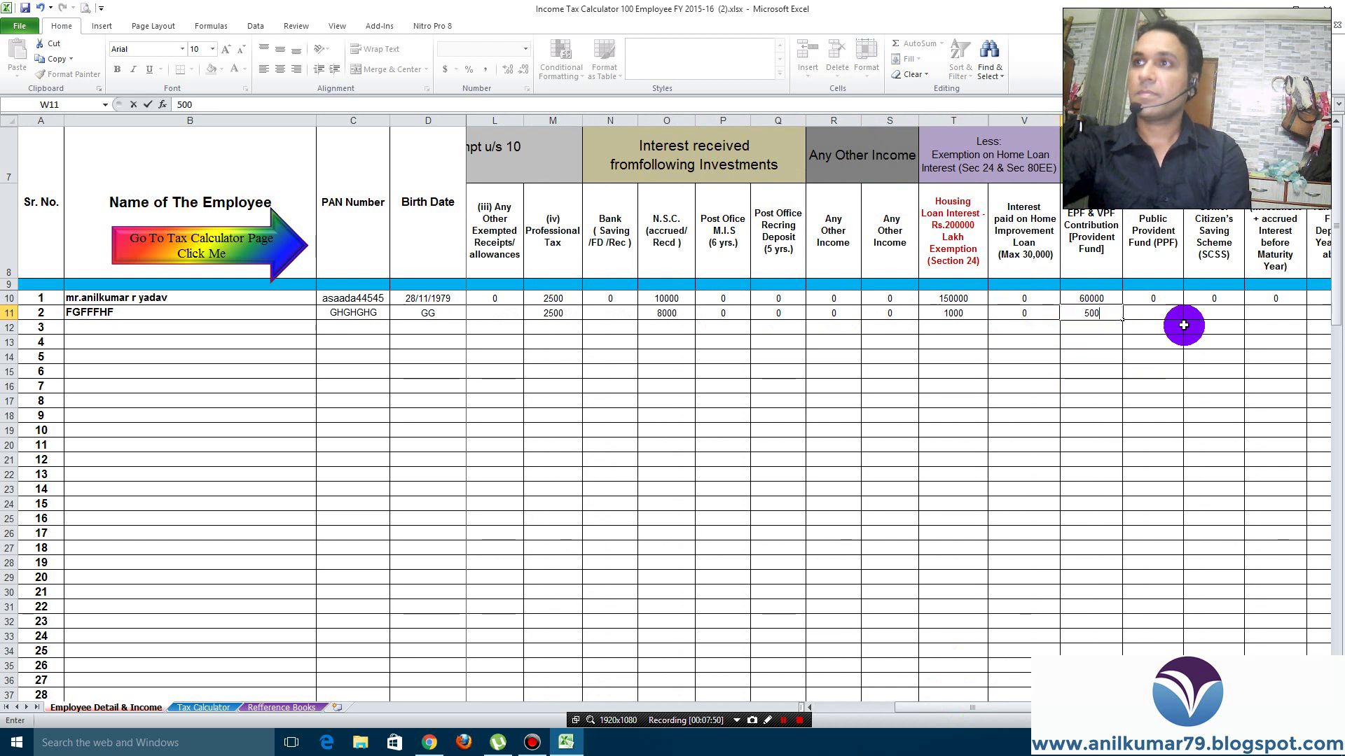
click(1152, 319)
drag(998, 708, 1023, 708)
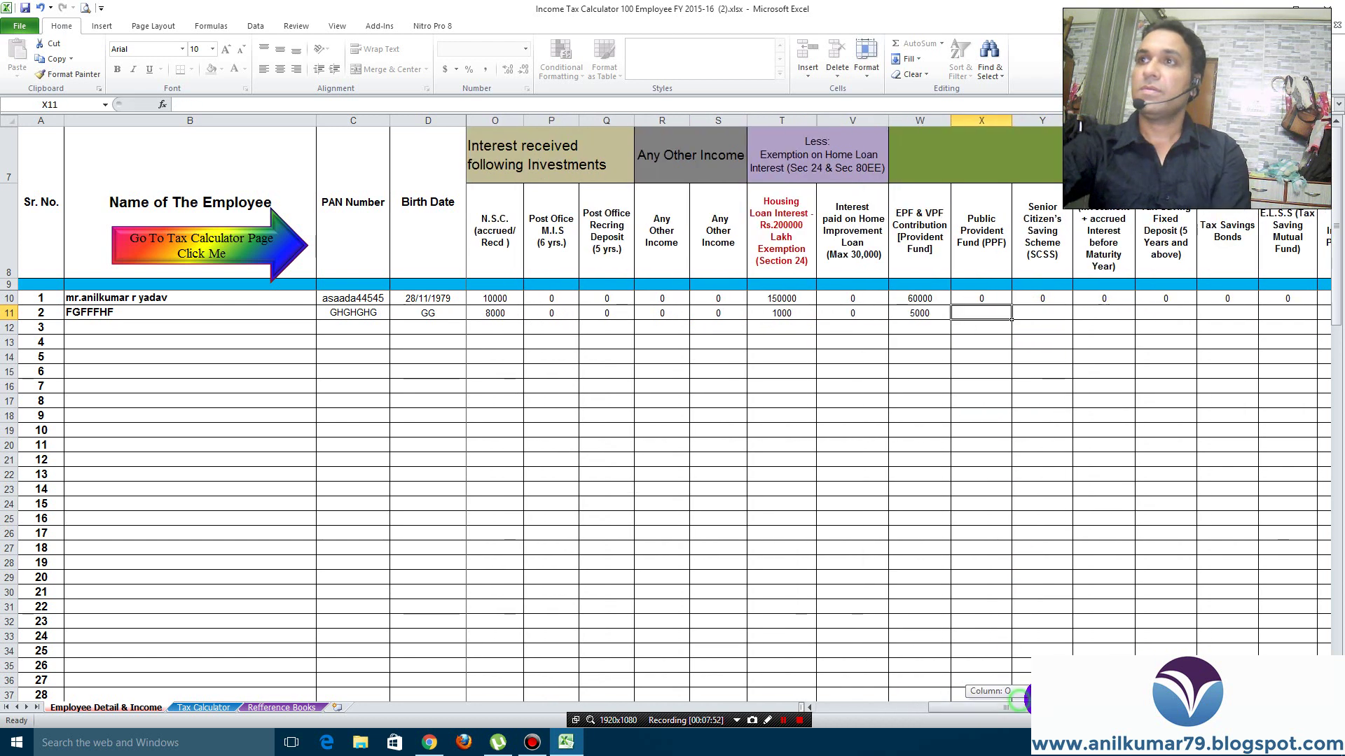
text(0)
click(893, 313)
text(0)
Enter N.S.C investment 200 and tax saving fixed deposit 200, with bonds and E.L.S.S at 0
click(920, 316)
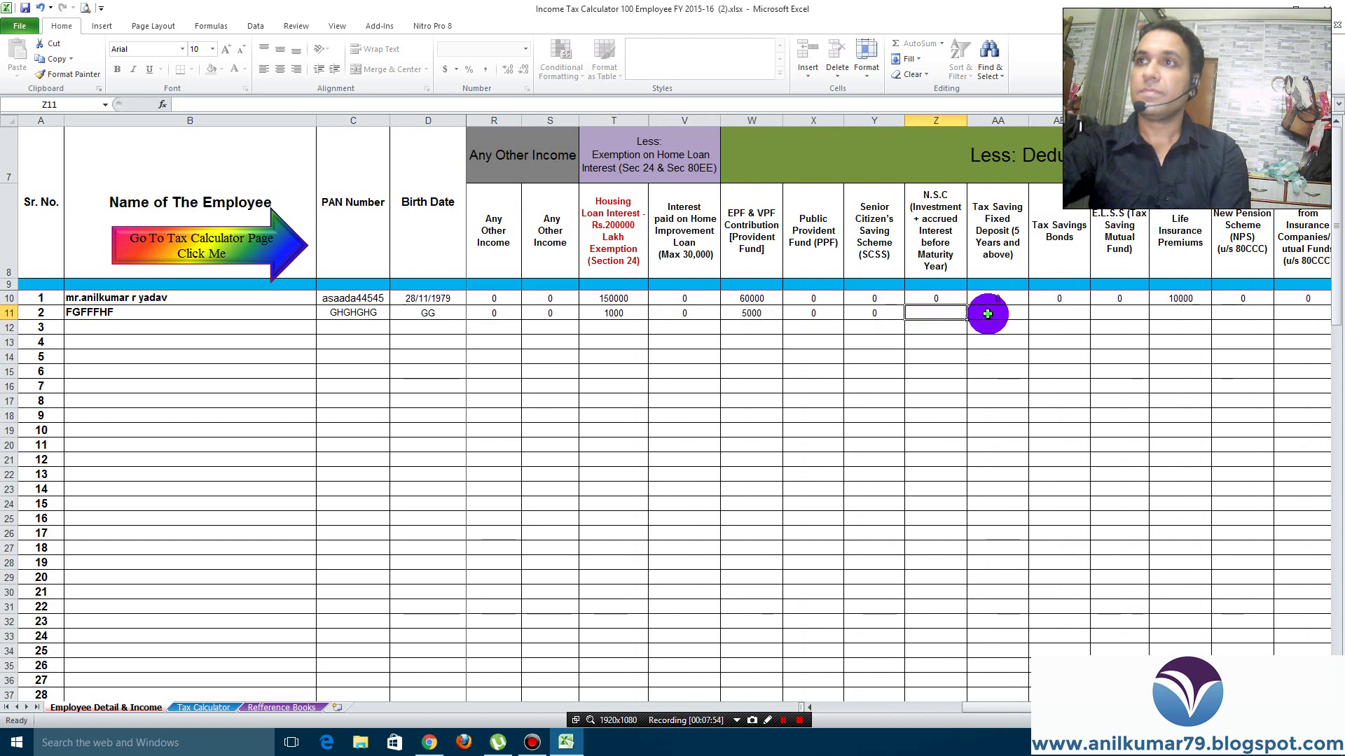
click(1008, 313)
click(940, 312)
text(200)
click(1008, 317)
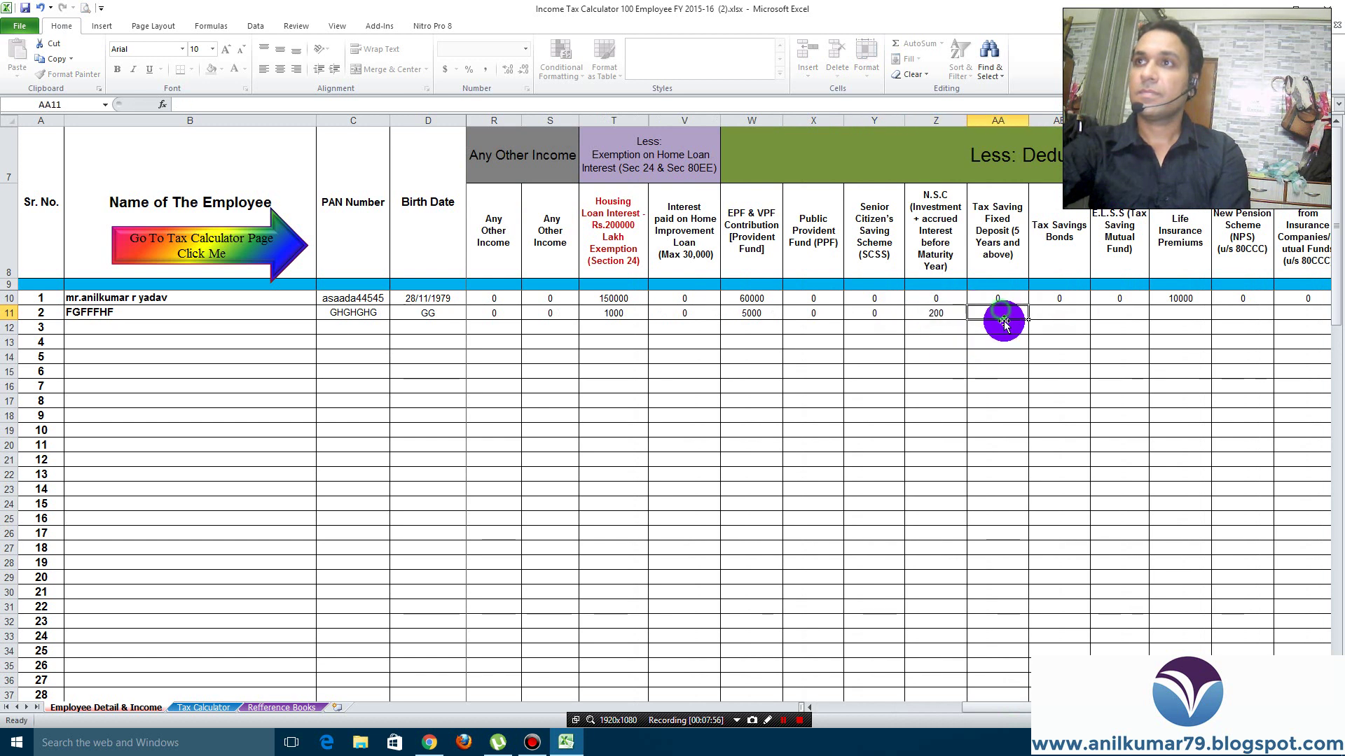
text(200)
click(1071, 311)
click(1125, 315)
text(0)
click(1063, 311)
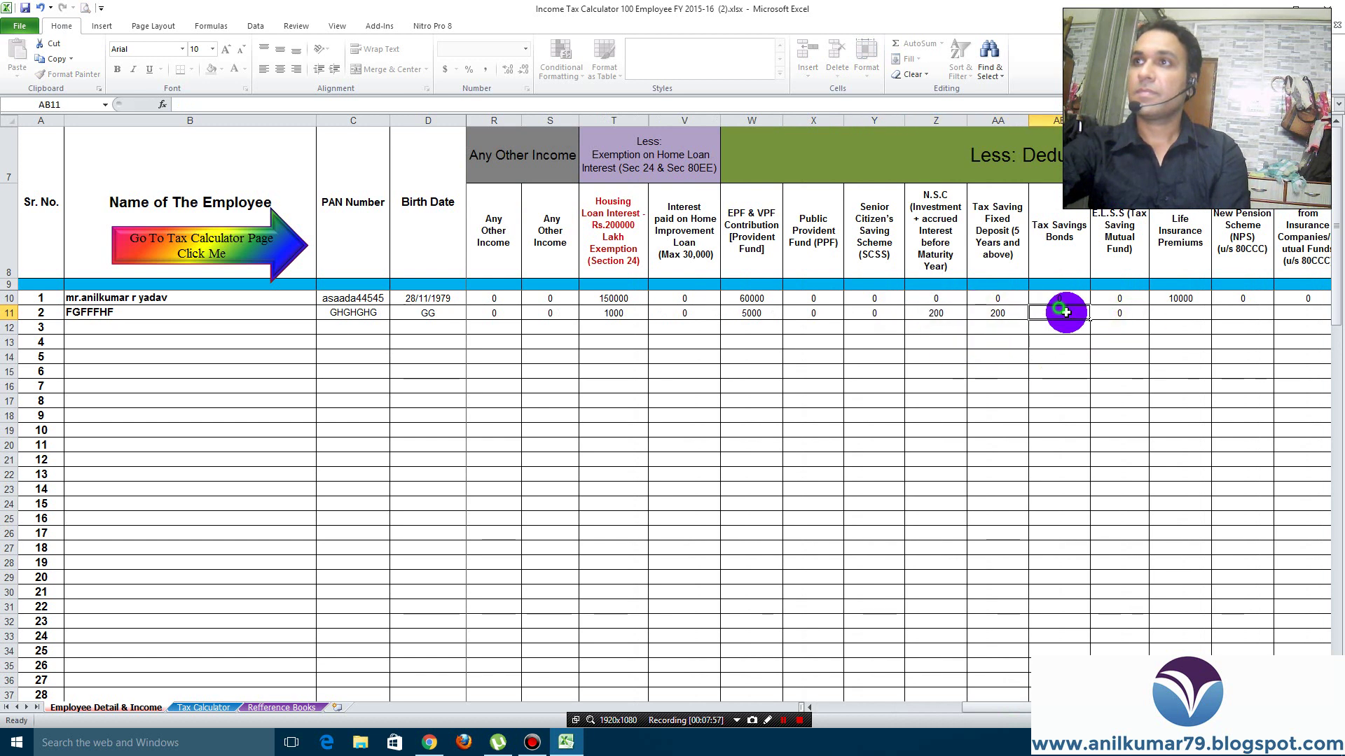
text(0)
Enter life insurance premiums 25000 and housing loan principal 40000, zeroing neighbouring 80C columns
click(1181, 314)
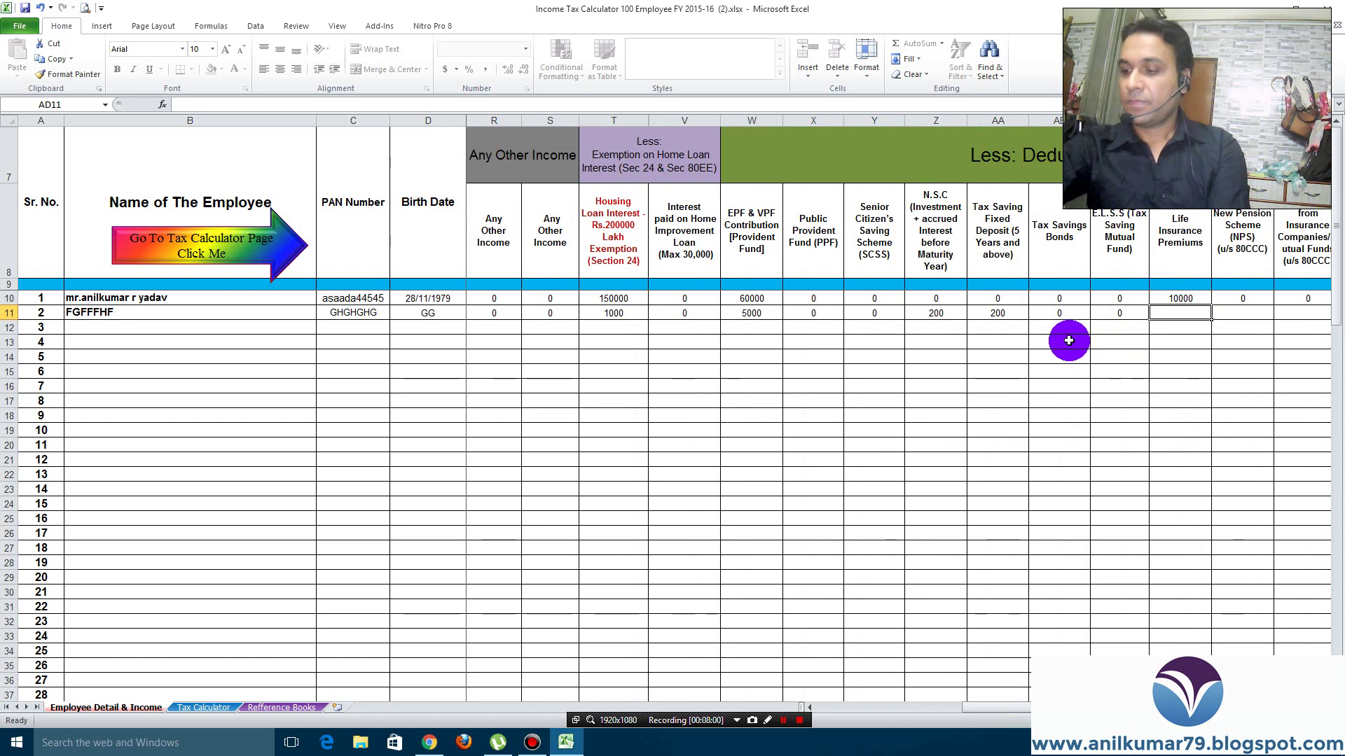
text(25000)
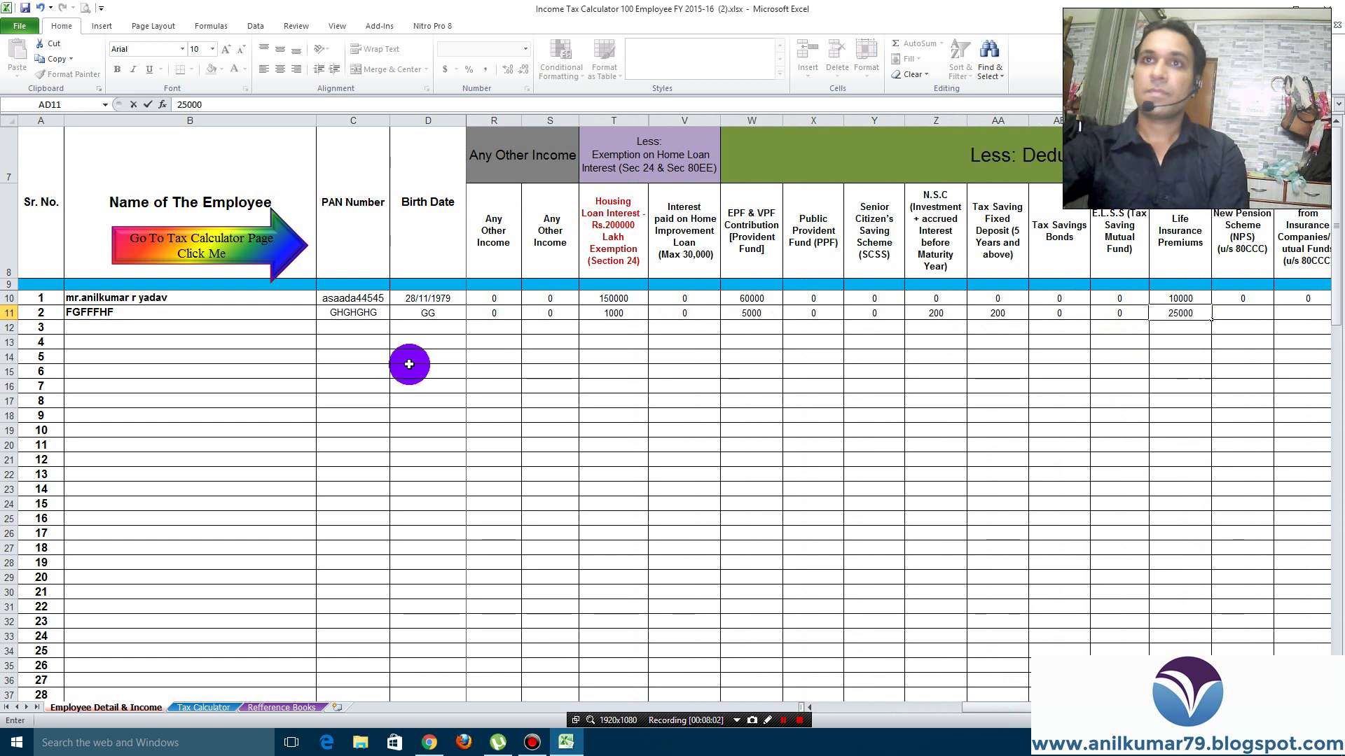
click(1021, 708)
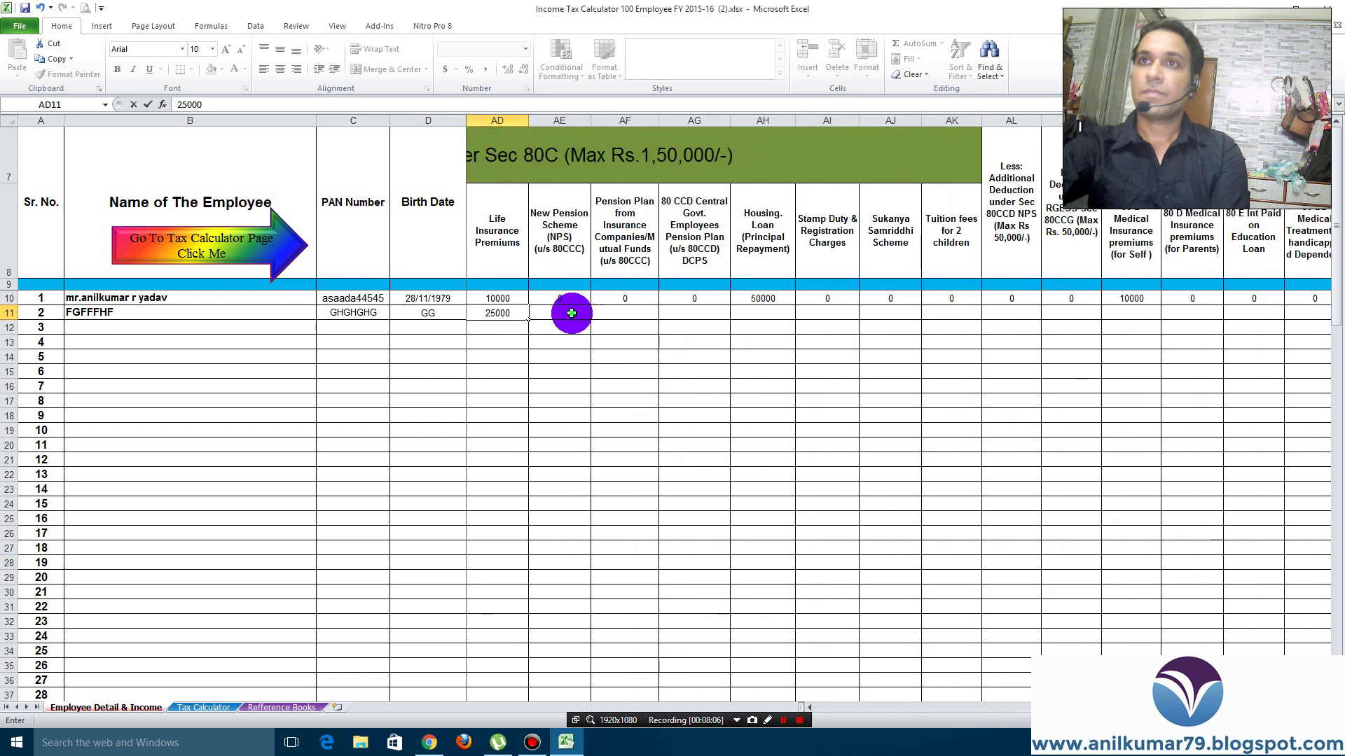
key(Tab)
text(0)
key(Tab)
text(0)
key(Tab)
text(0)
key(Tab)
text(4)
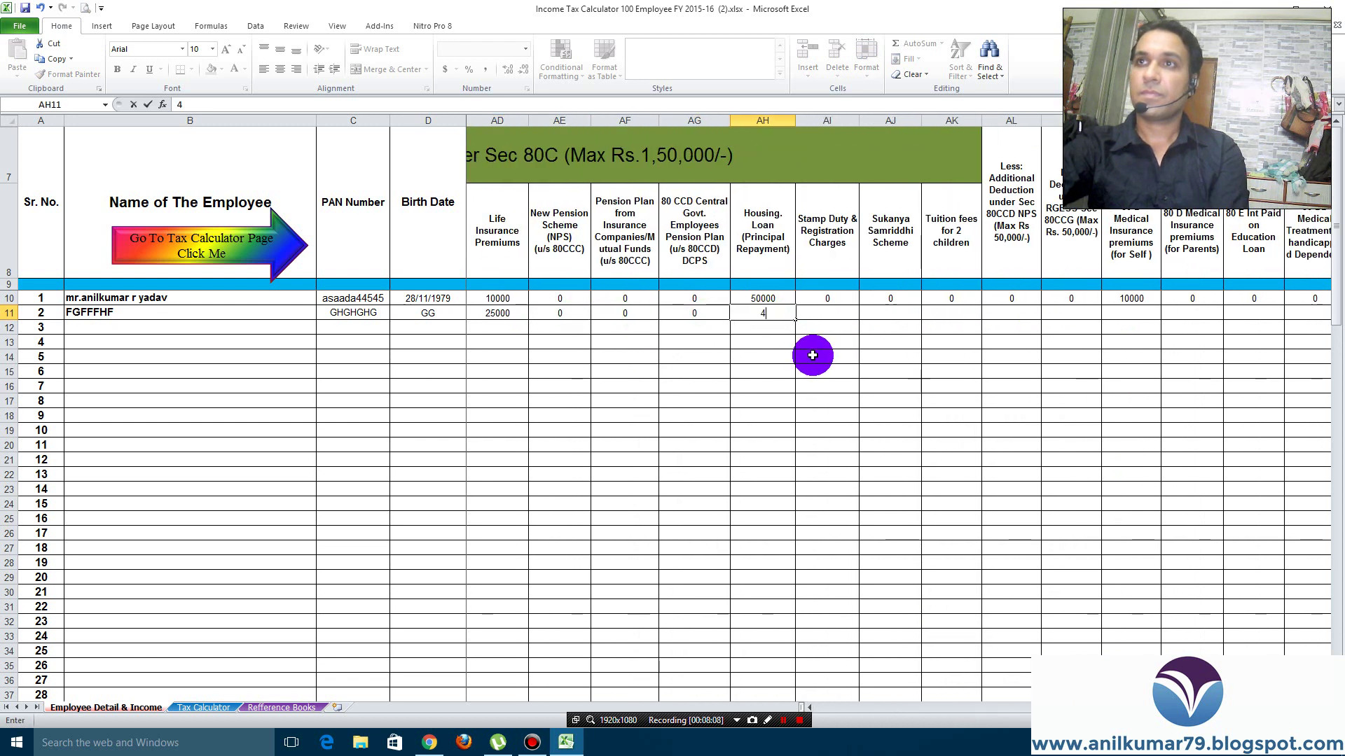
text(0000)
key(Tab)
text(0)
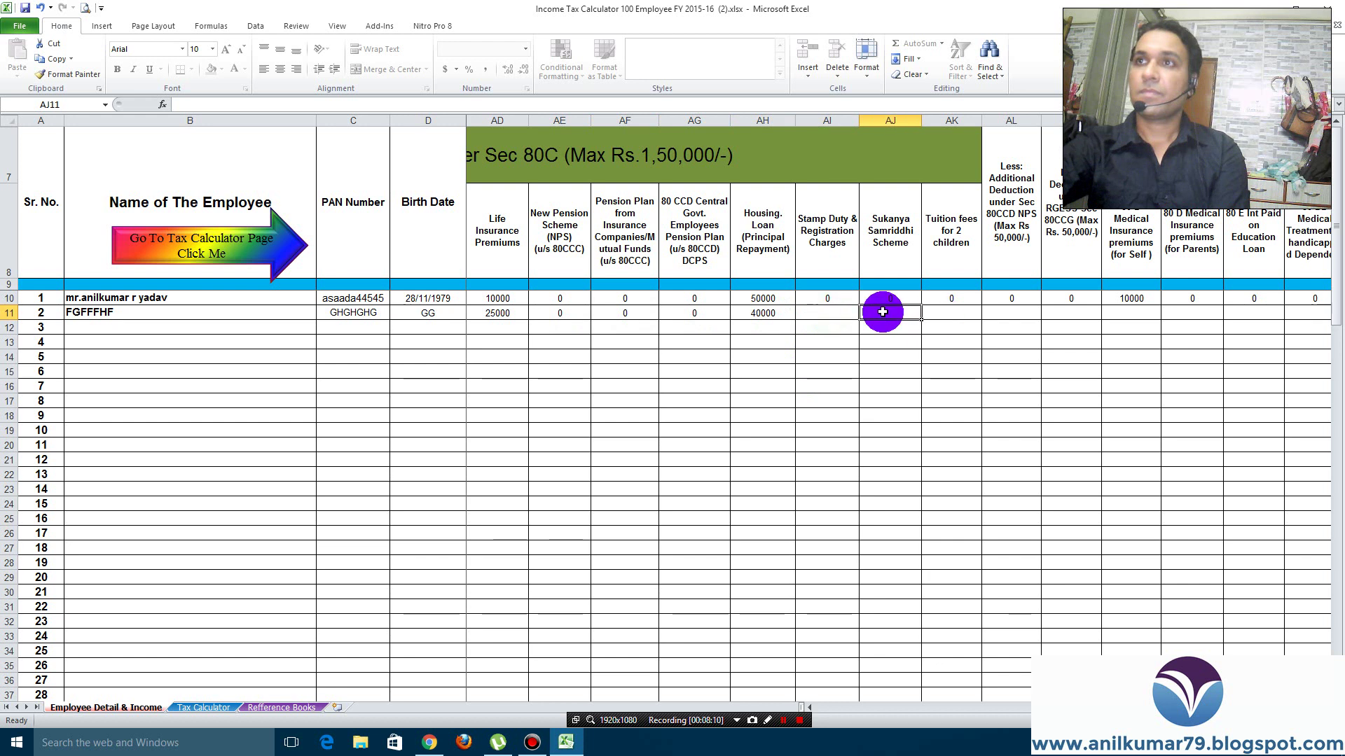
key(Tab)
Zero Sukanya Samriddhi, tuition and NPS; enter 1000 medical insurance; zero education loan, 80DD and donations
text(0)
key(Tab)
text(0)
key(Tab)
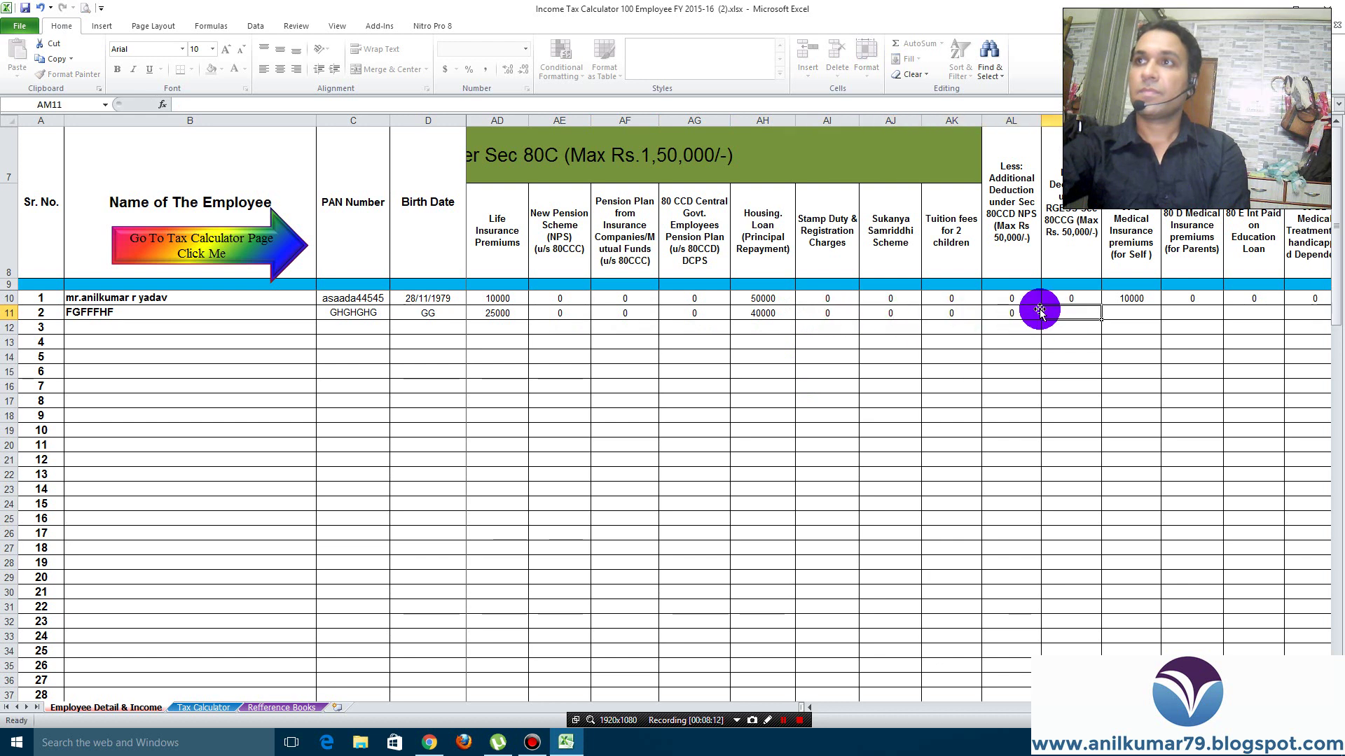
text(0)
key(Tab)
text(0)
key(Tab)
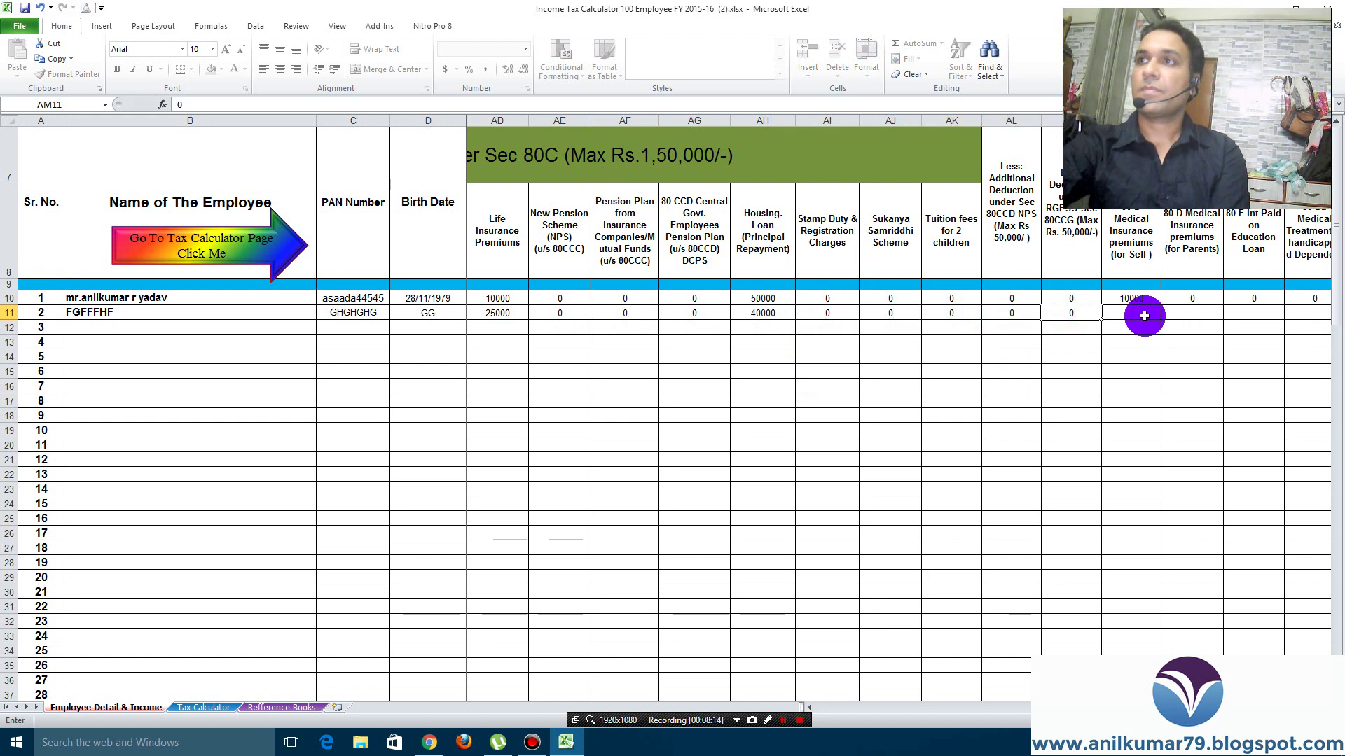
text(1000)
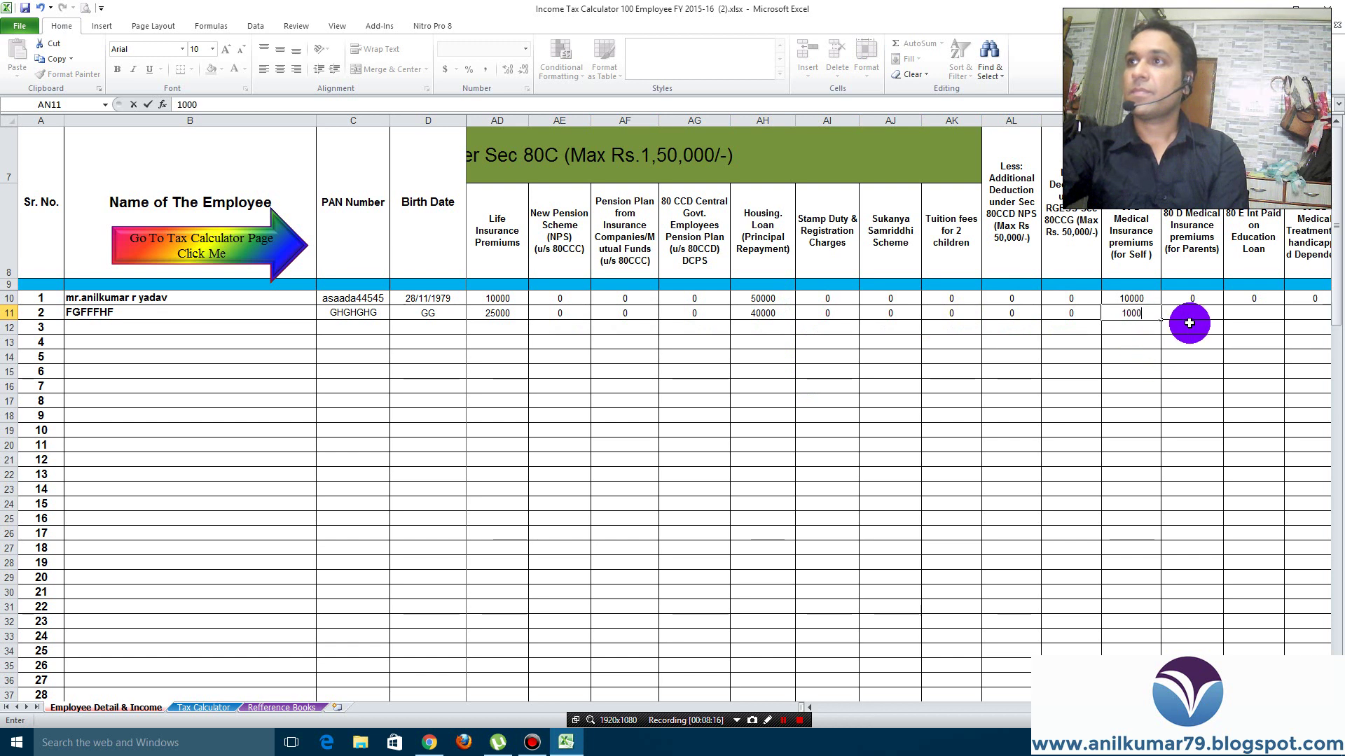
key(Tab)
text(0)
key(Tab)
text(0)
key(Tab)
text(0)
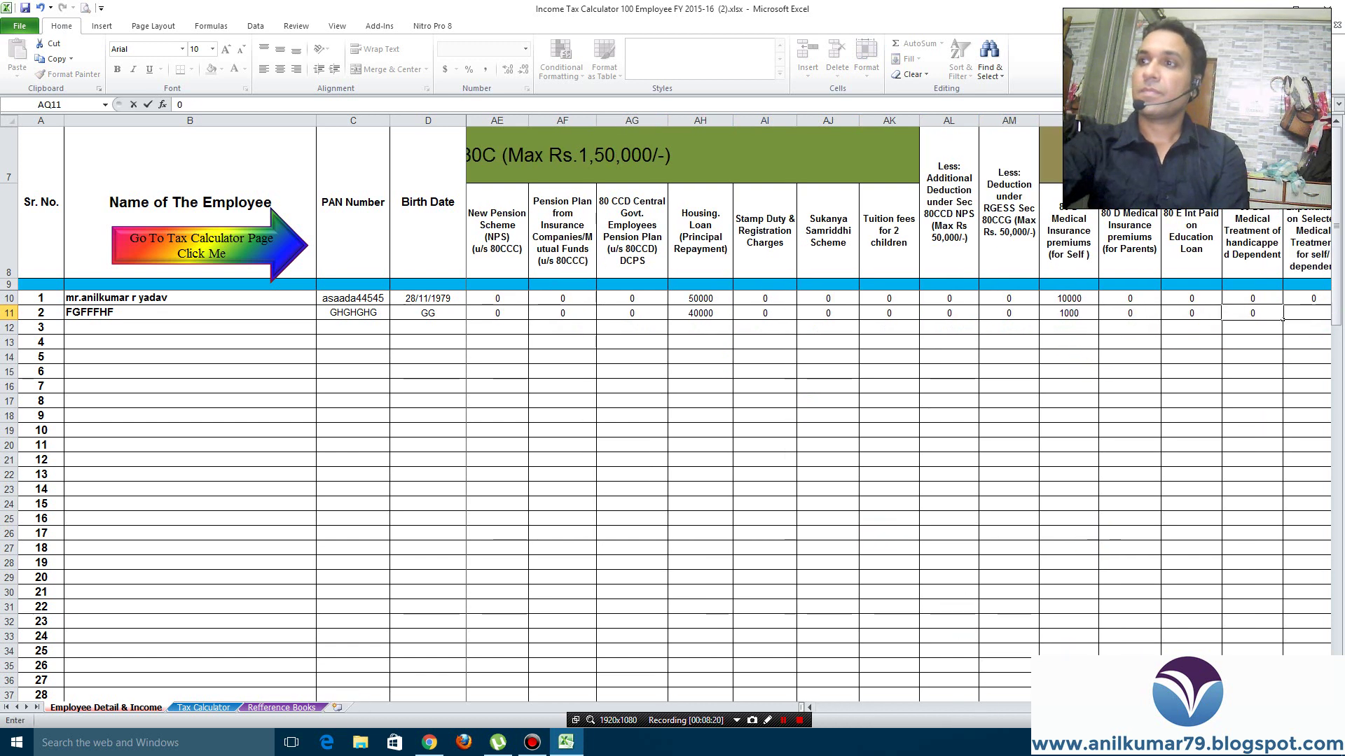
key(Tab)
text(0)
Zero the 80GG, 80U and other deductions, then change gross annual income to 80000
click(1054, 311)
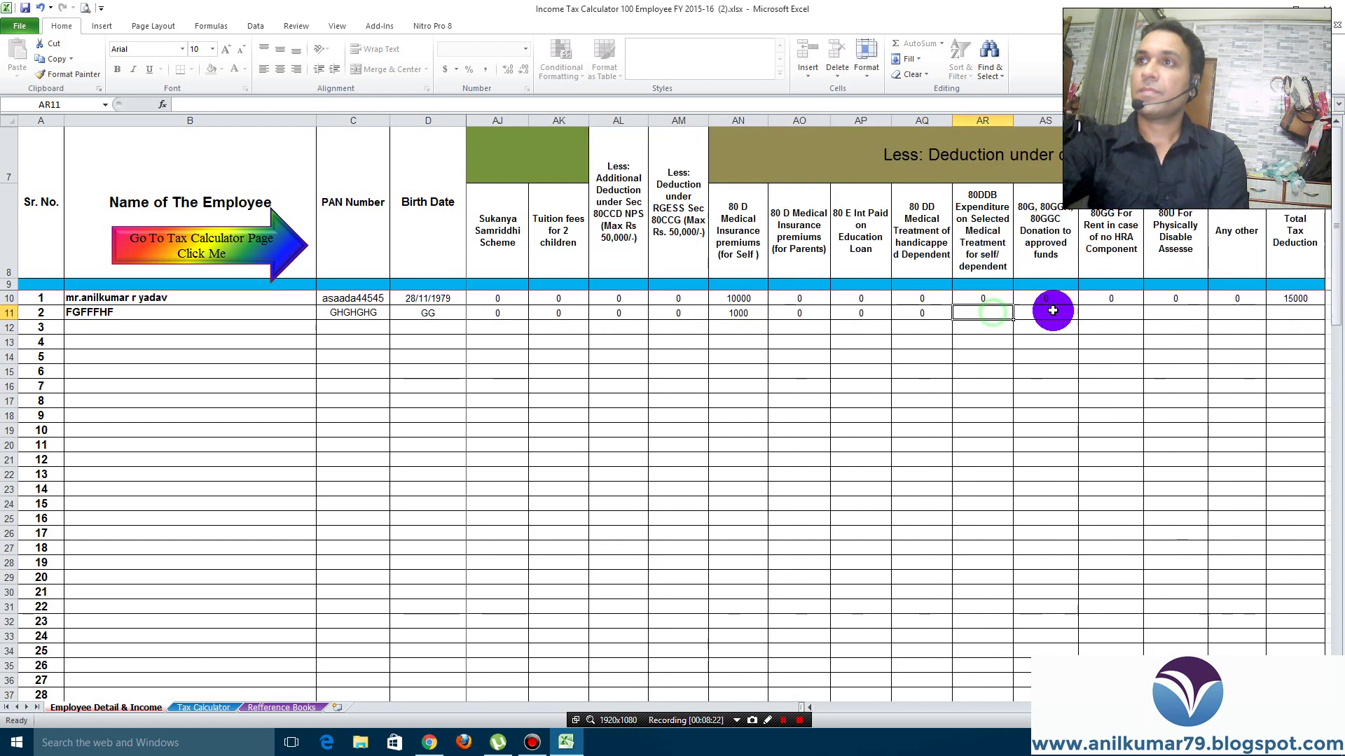
text(0)
click(1177, 313)
text(0)
click(1235, 312)
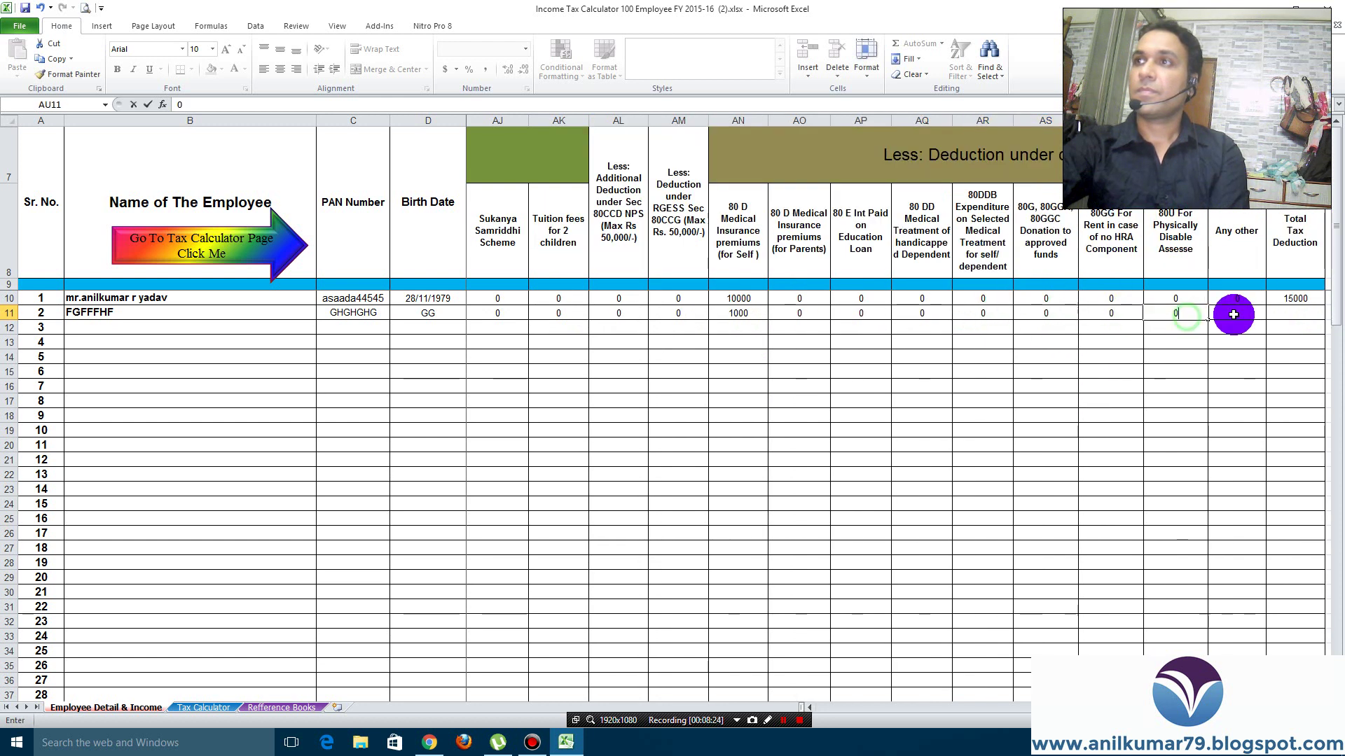
text(0)
click(1324, 318)
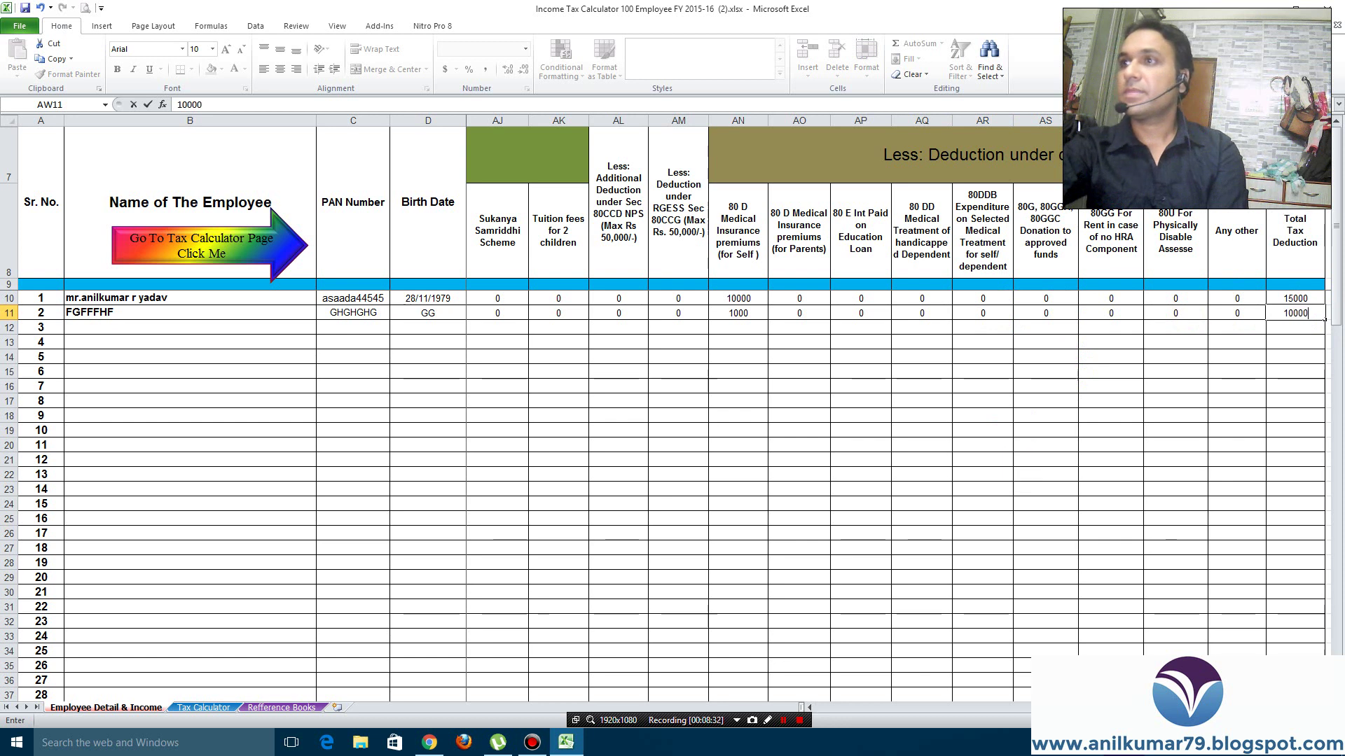
click(865, 708)
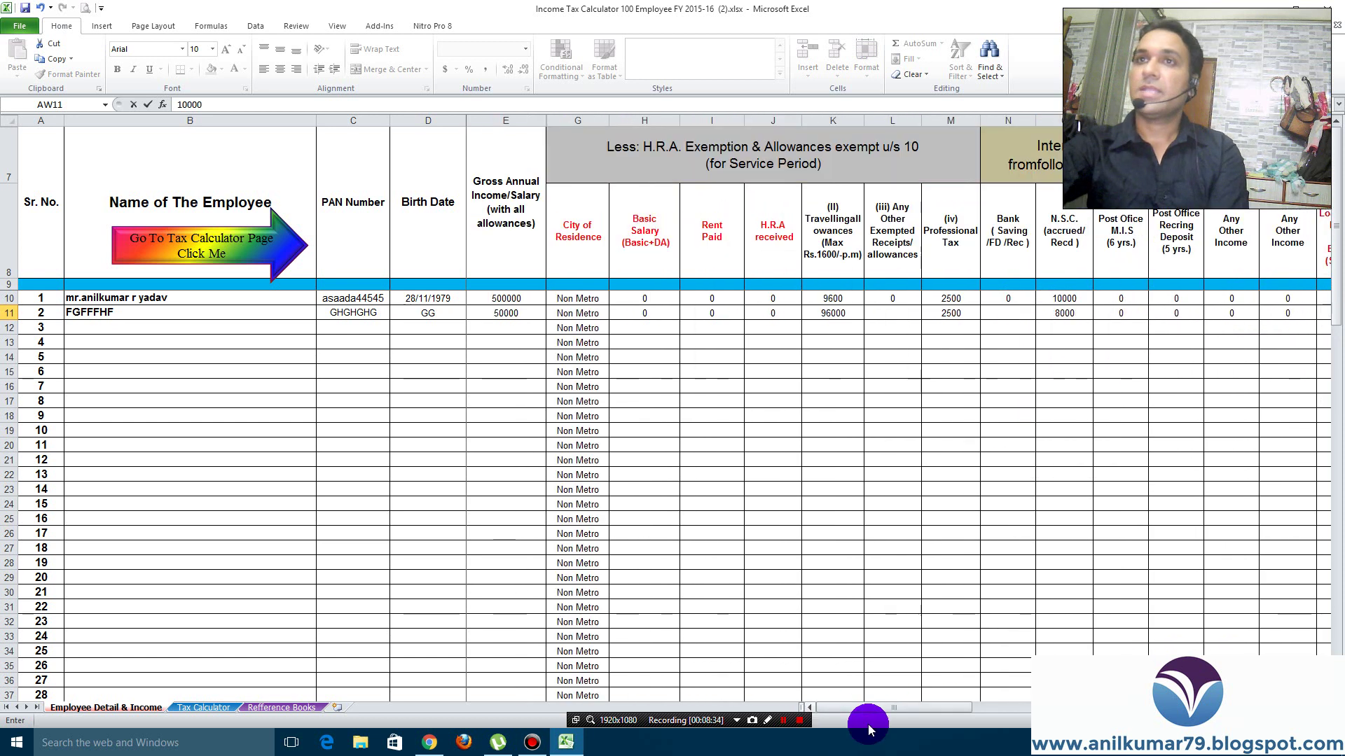
click(524, 316)
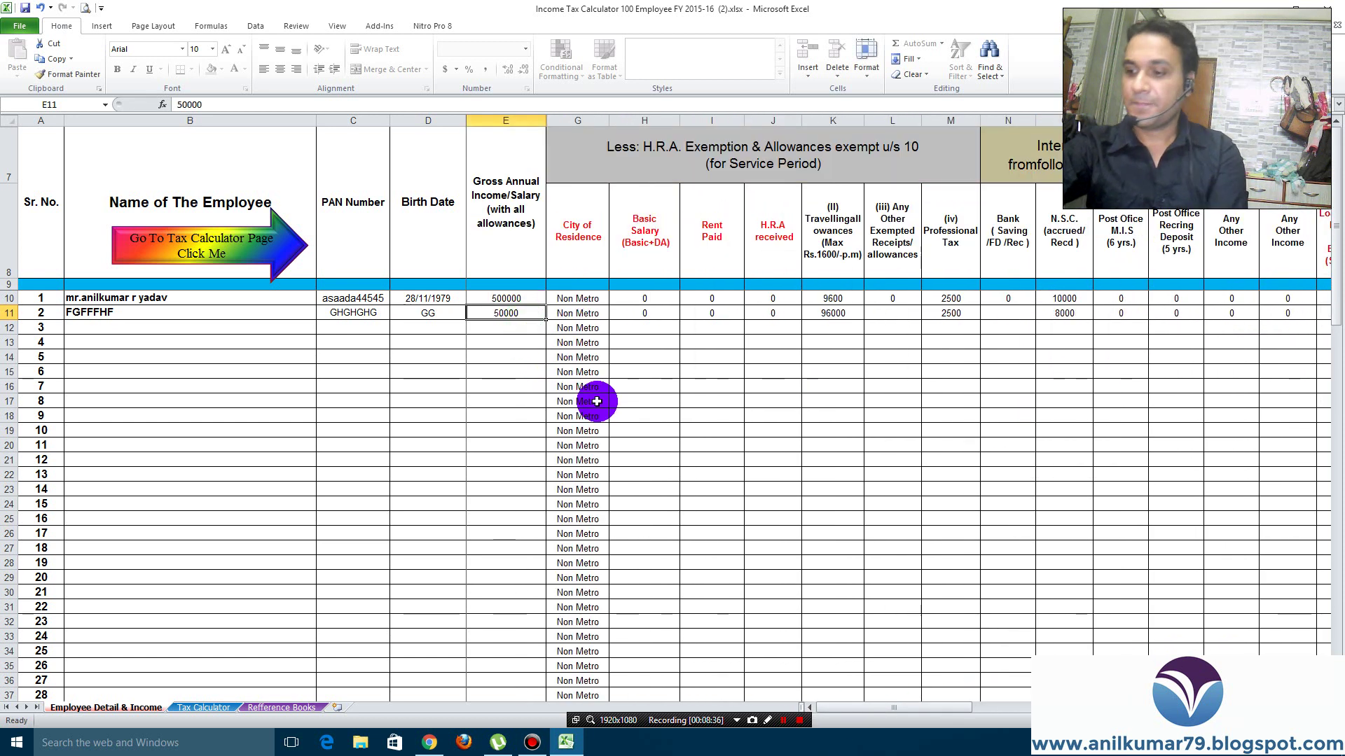
text(80000)
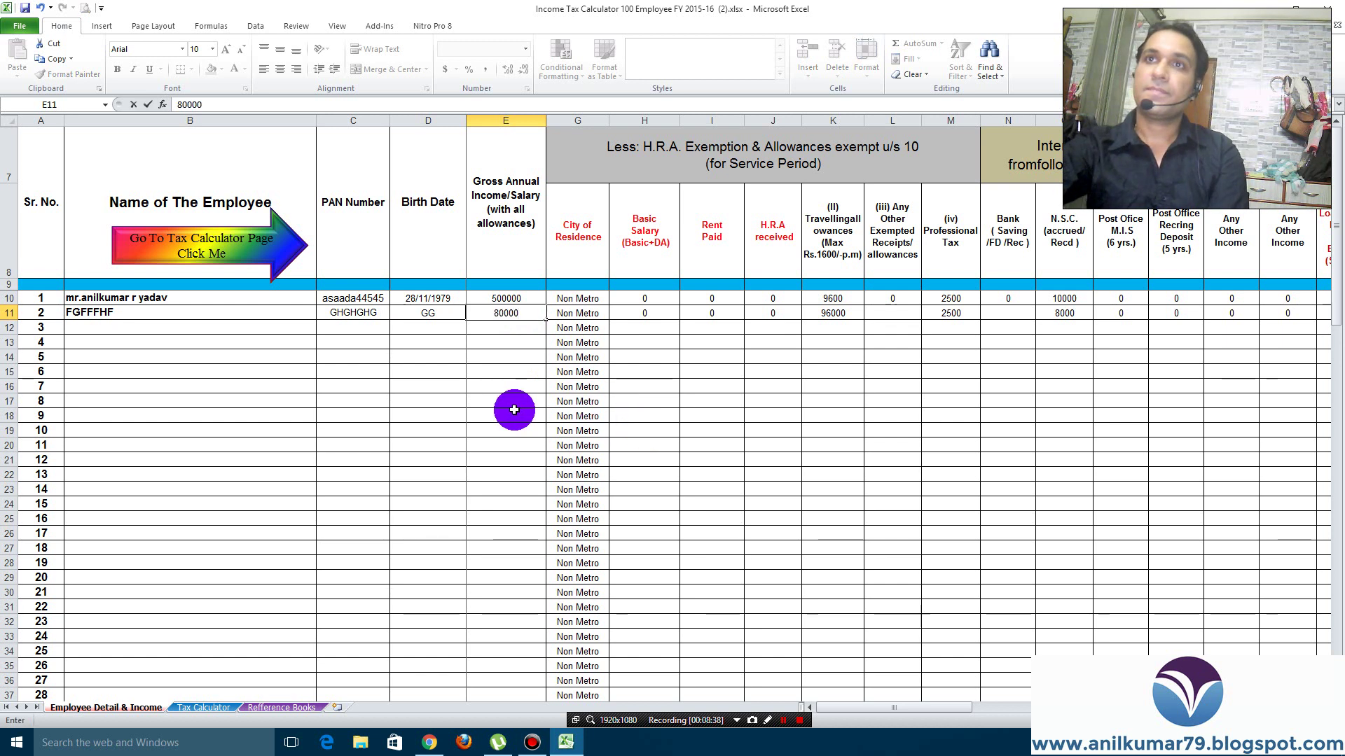